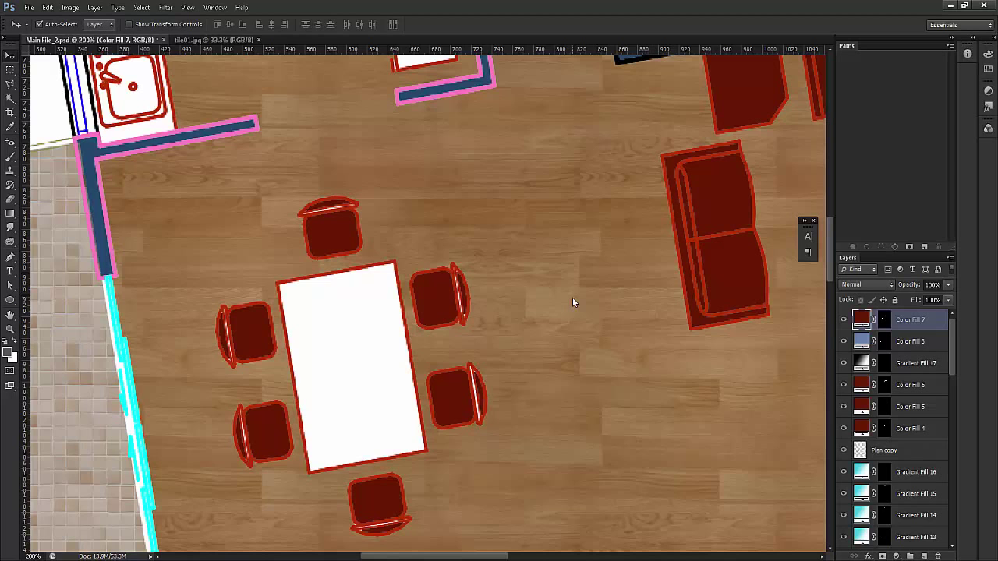
Pan the floor plan view to centre the dining table
left_click_drag(700, 210, 608, 258)
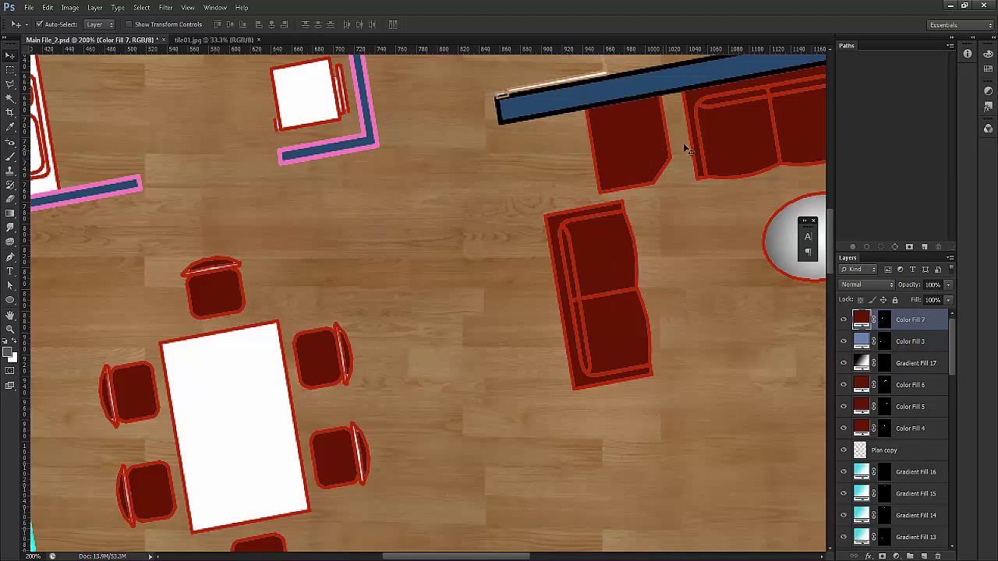
left_click_drag(671, 216, 570, 238)
left_click_drag(399, 391, 488, 335)
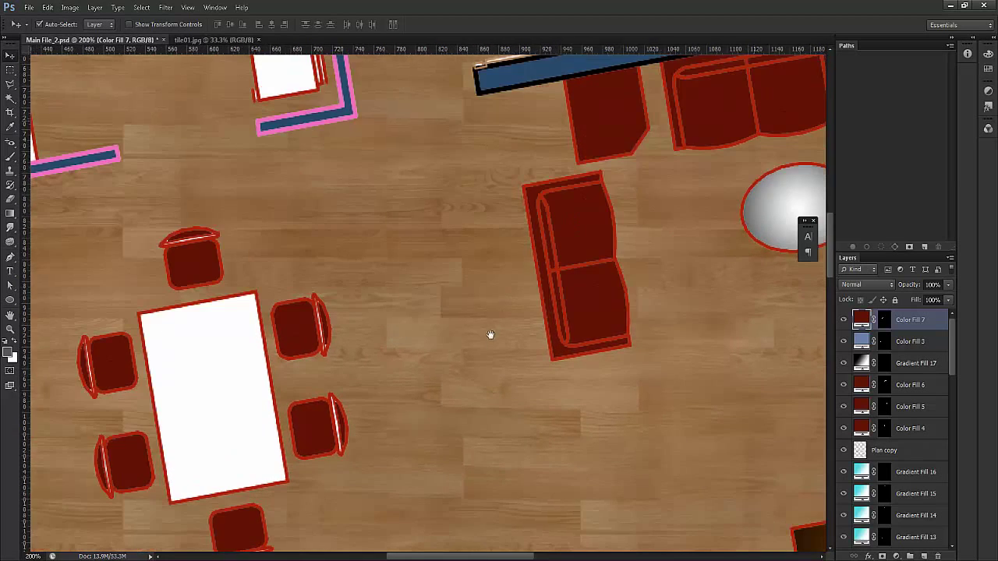
left_click_drag(298, 432, 392, 373)
key("ctrl+r")
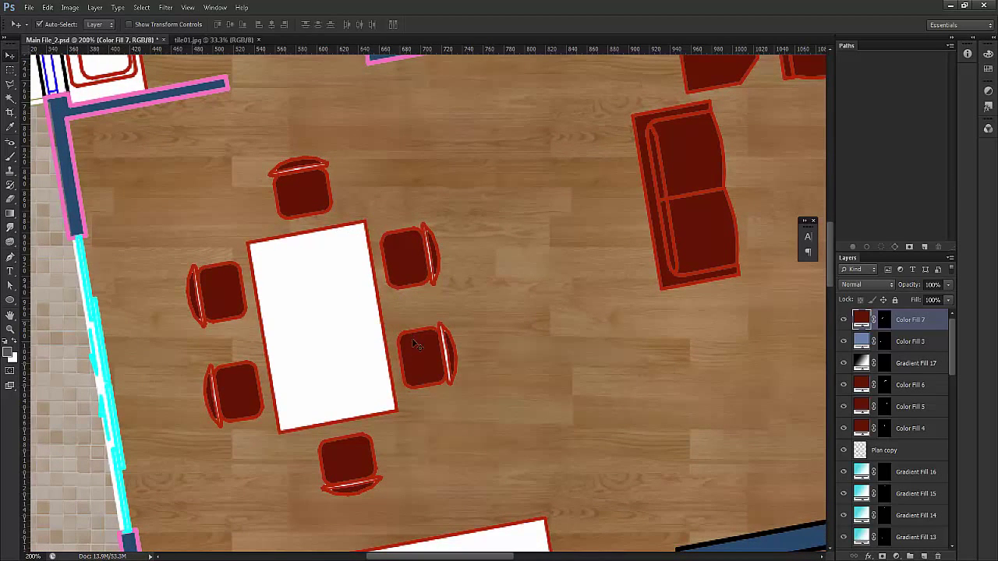
scroll(501, 288, "right", 5)
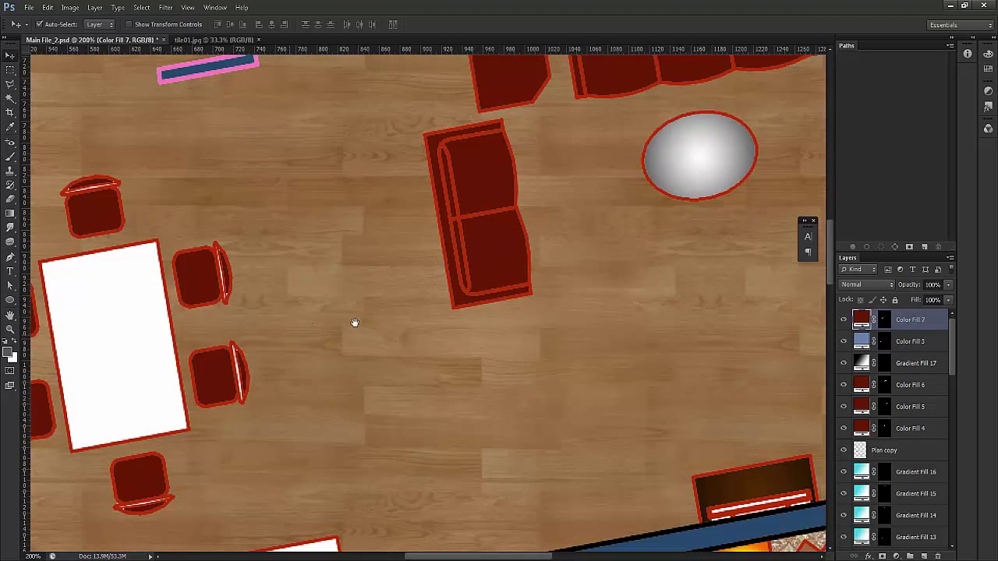
left_click_drag(351, 323, 396, 319)
left_click_drag(223, 330, 253, 330)
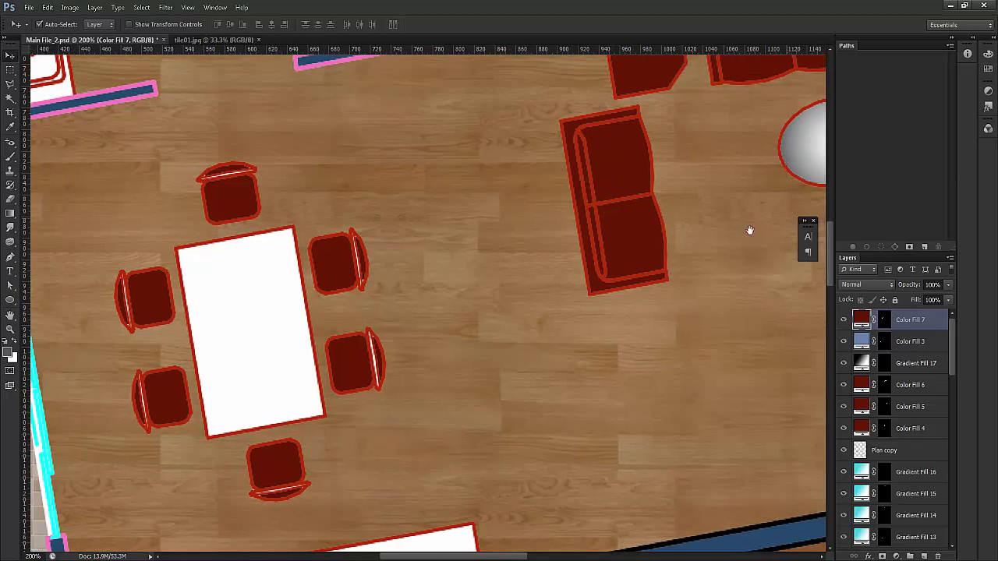
scroll(736, 229, "right", 1)
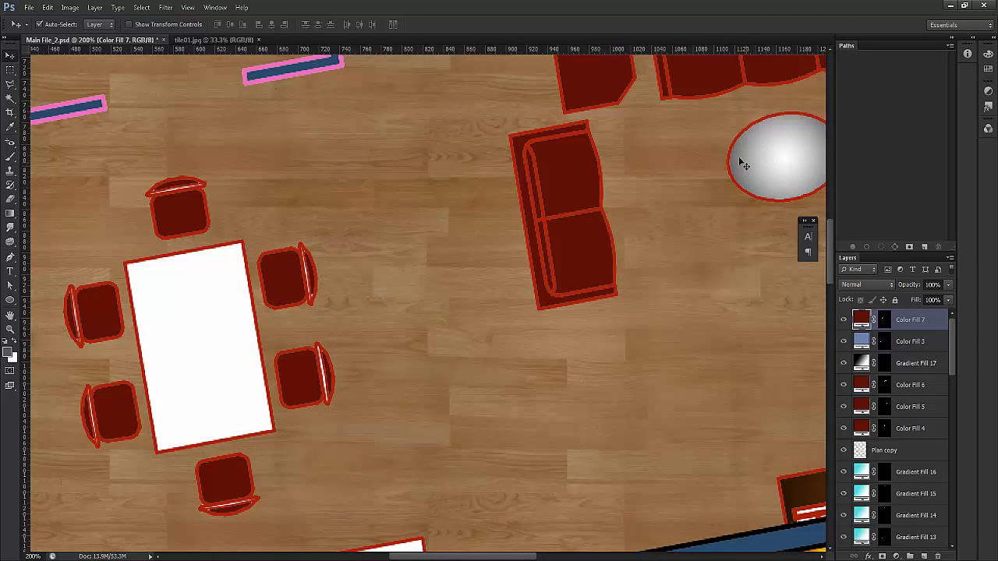
left_click_drag(383, 248, 403, 210)
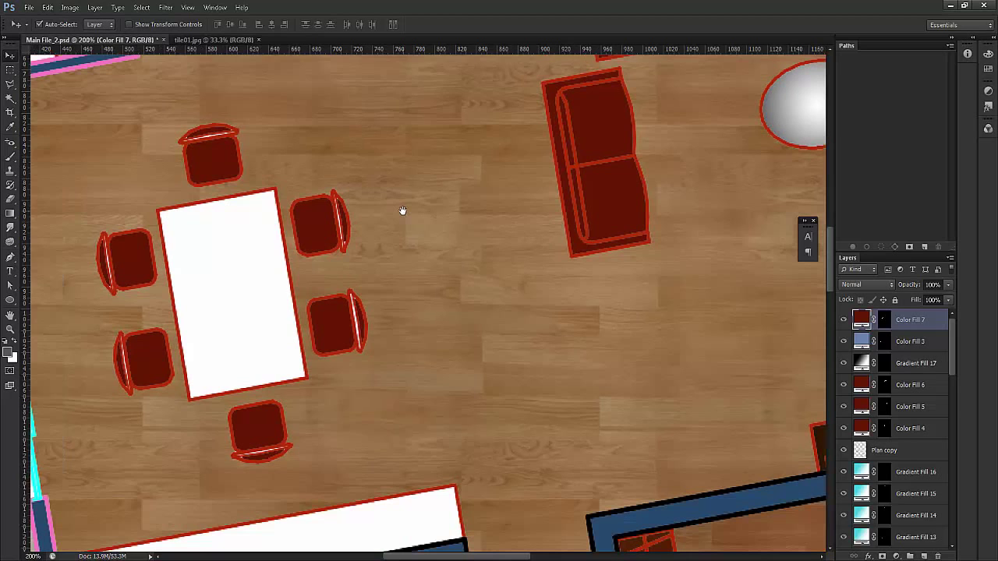
left_click_drag(245, 258, 359, 229)
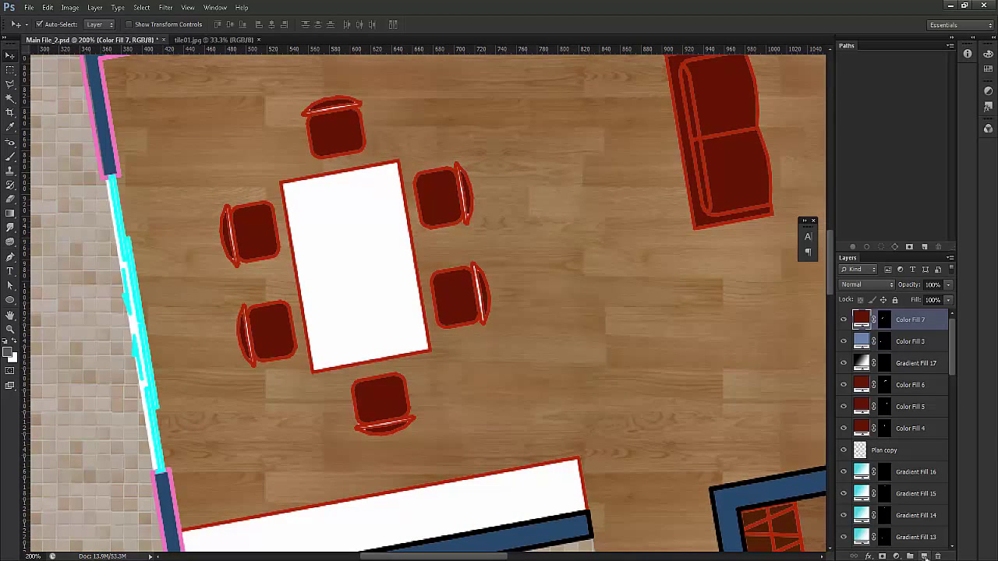
Add Layer 1, magic-wand the white tabletop on Plan copy, and open the fill layer list
left_click(924, 556)
left_click(864, 472)
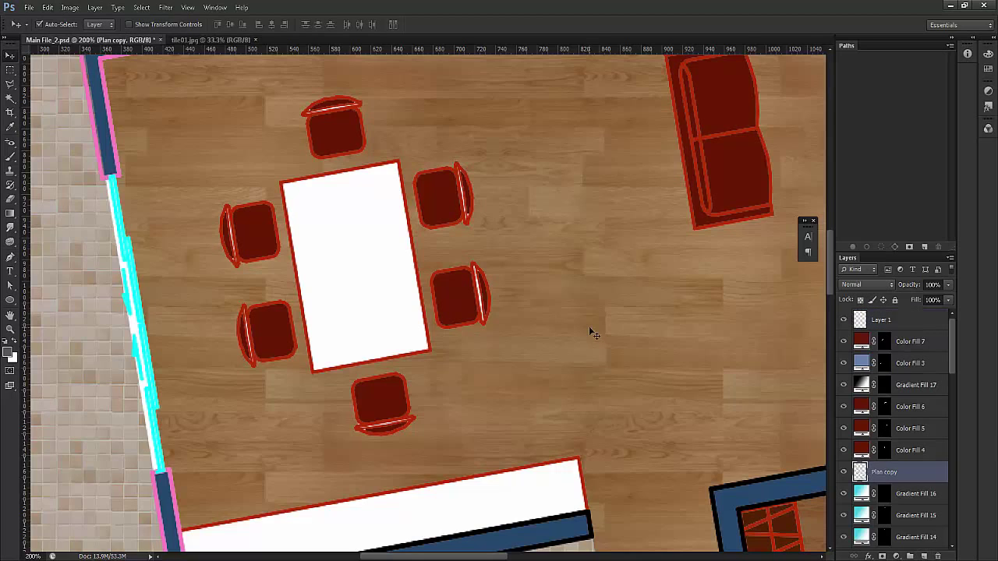
key("w")
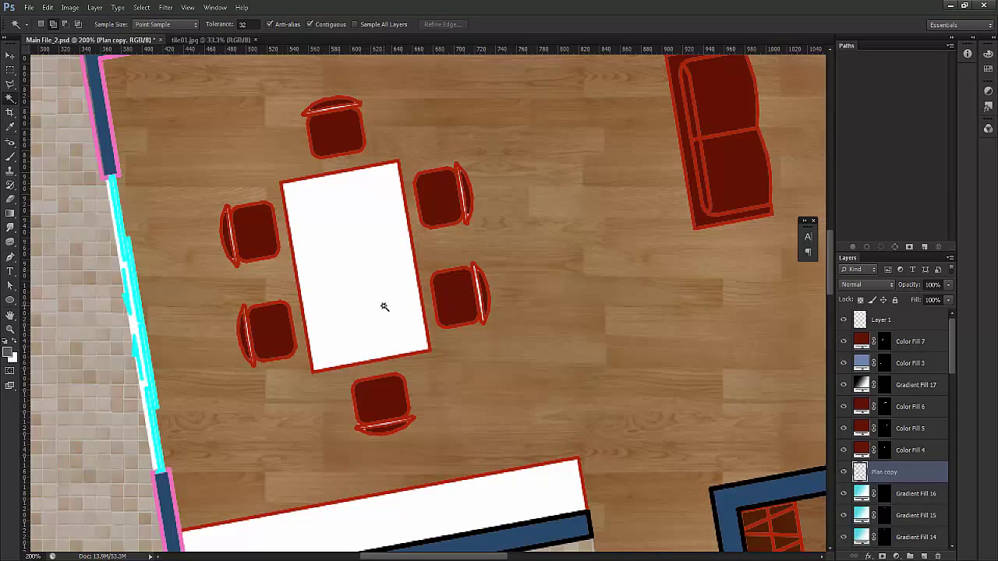
left_click(385, 306)
left_click(887, 320)
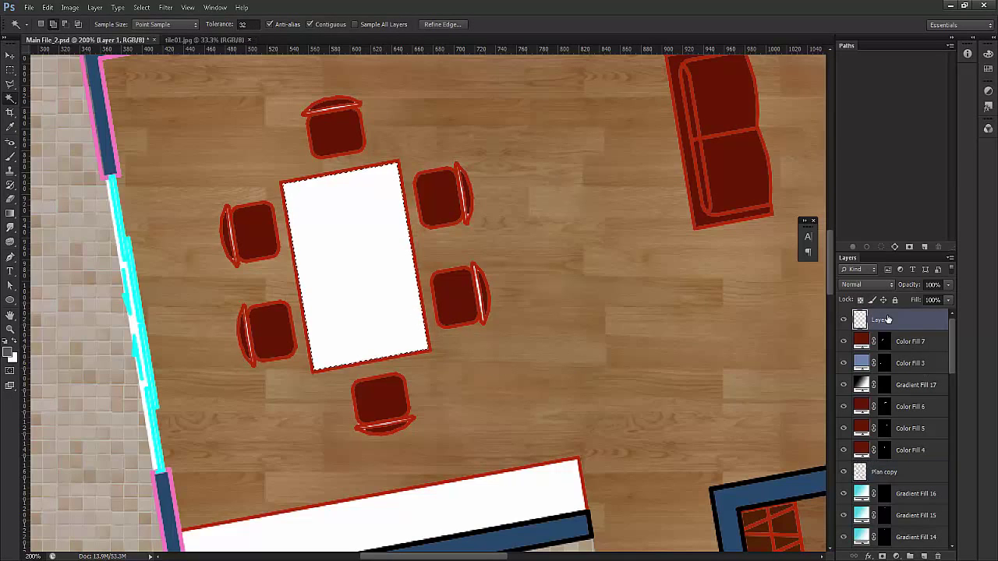
left_click(896, 556)
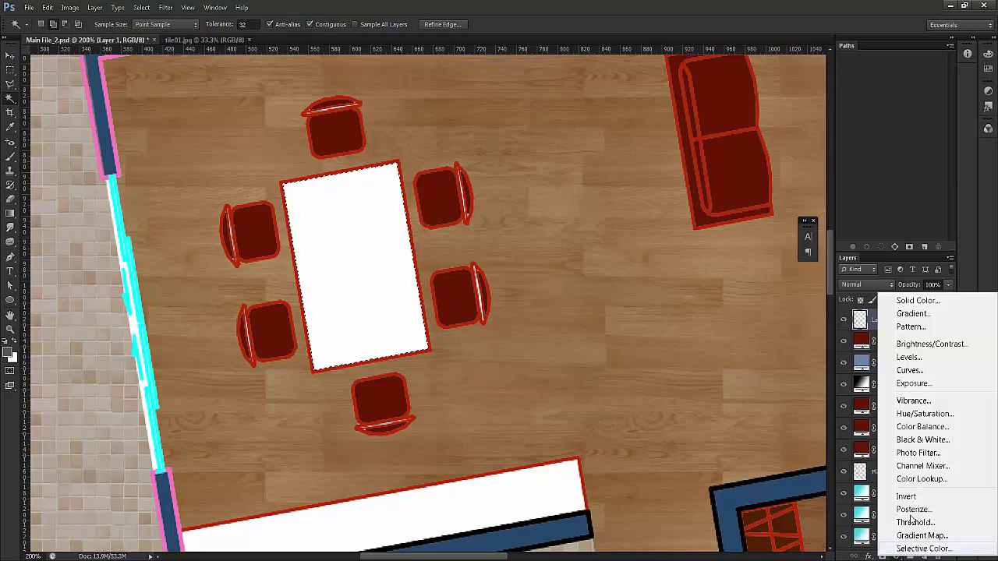
Add a gradient fill layer using the Black, White preset in Radial style
left_click(910, 314)
left_click(725, 198)
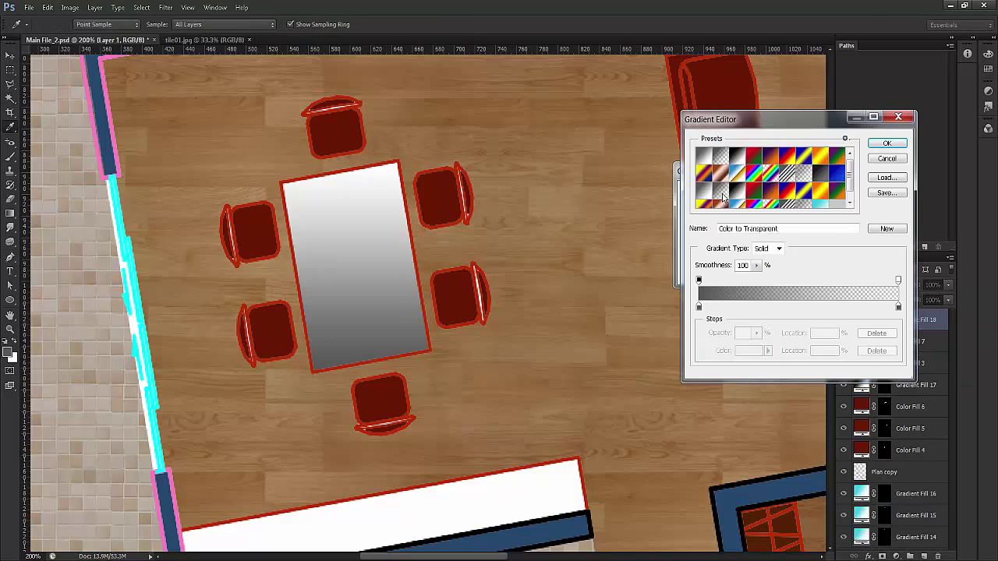
left_click(735, 158)
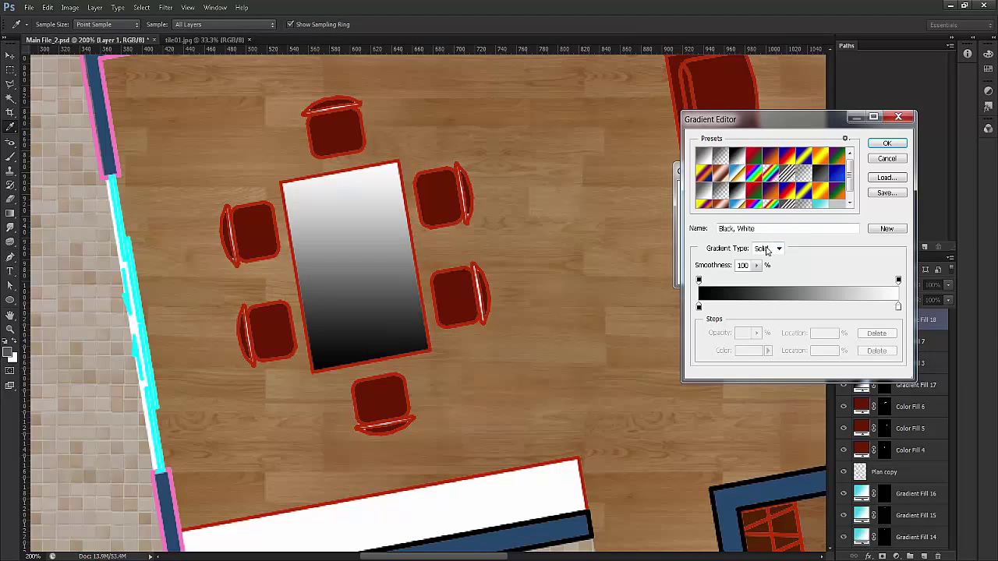
left_click(886, 144)
left_click(747, 210)
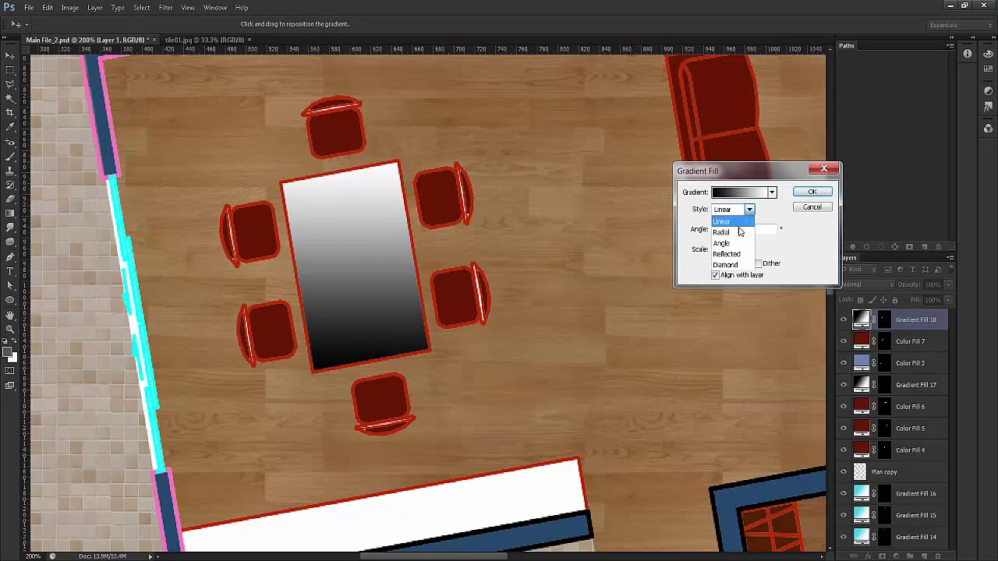
left_click(739, 231)
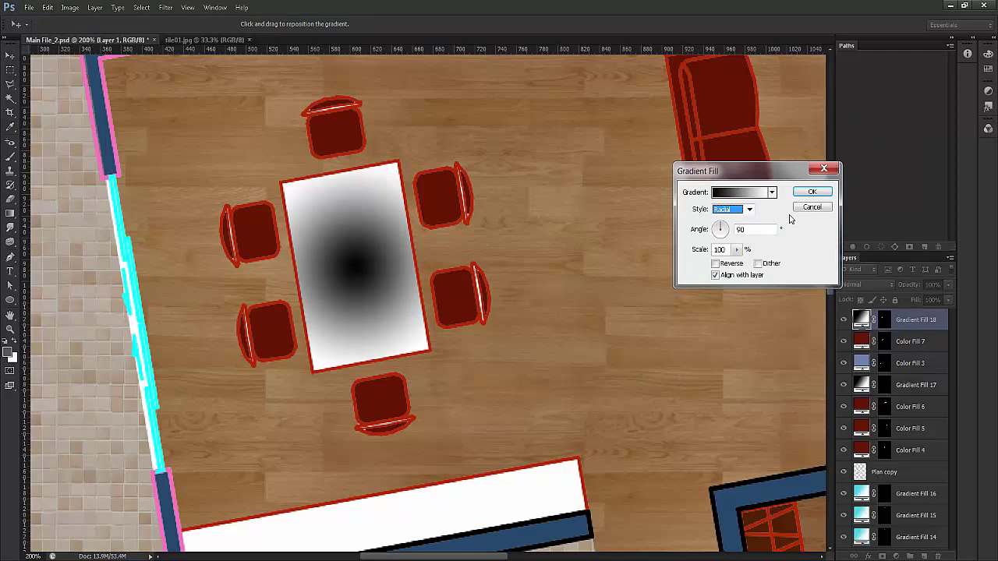
Reverse the gradient for a white centre and set its scale to 150%
left_click(731, 265)
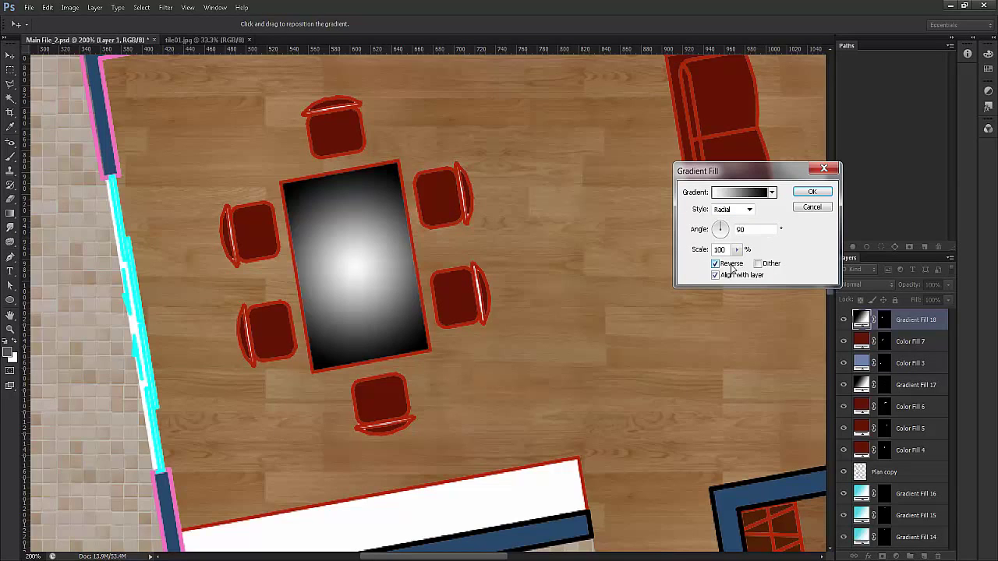
left_click(725, 265)
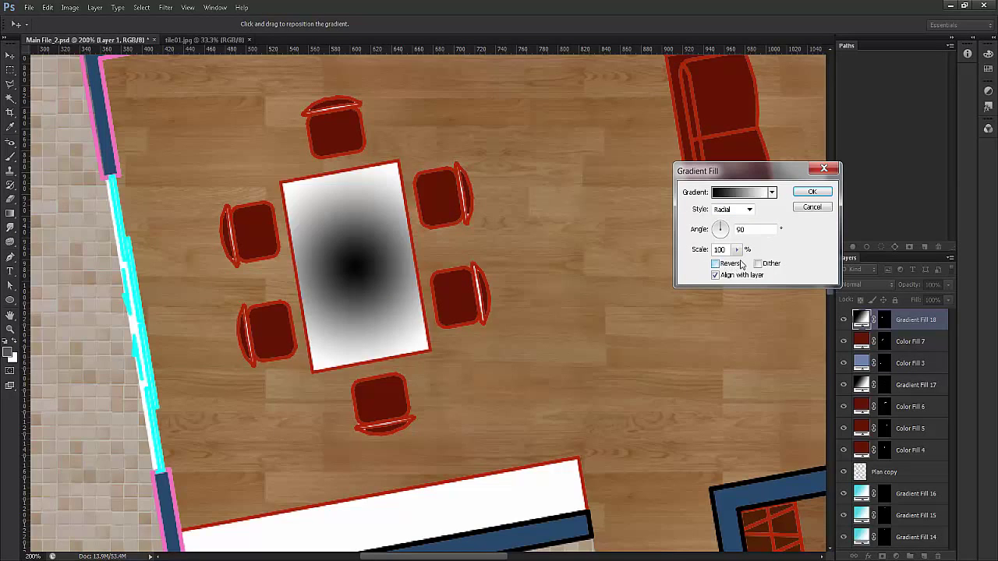
left_click(716, 264)
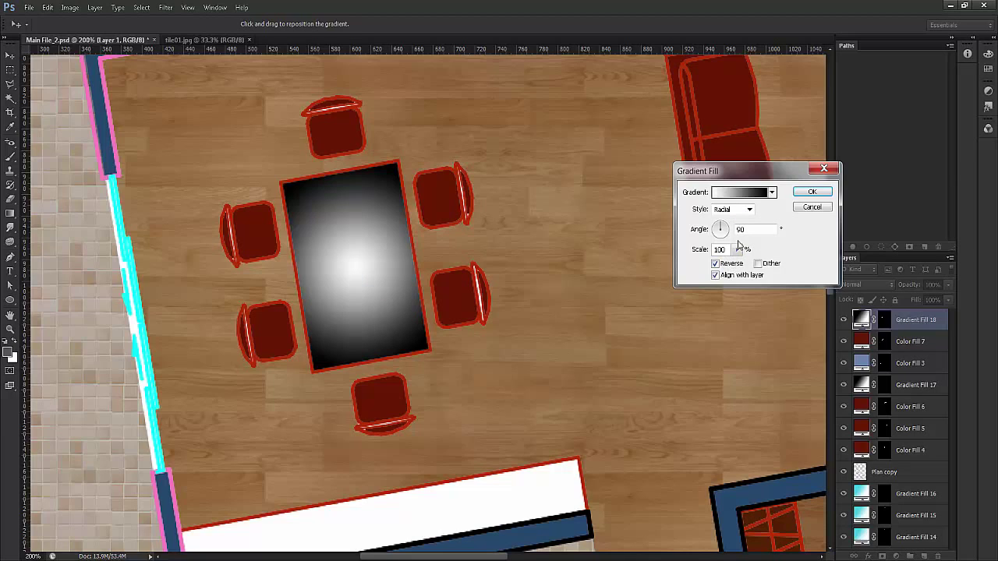
left_click(736, 250)
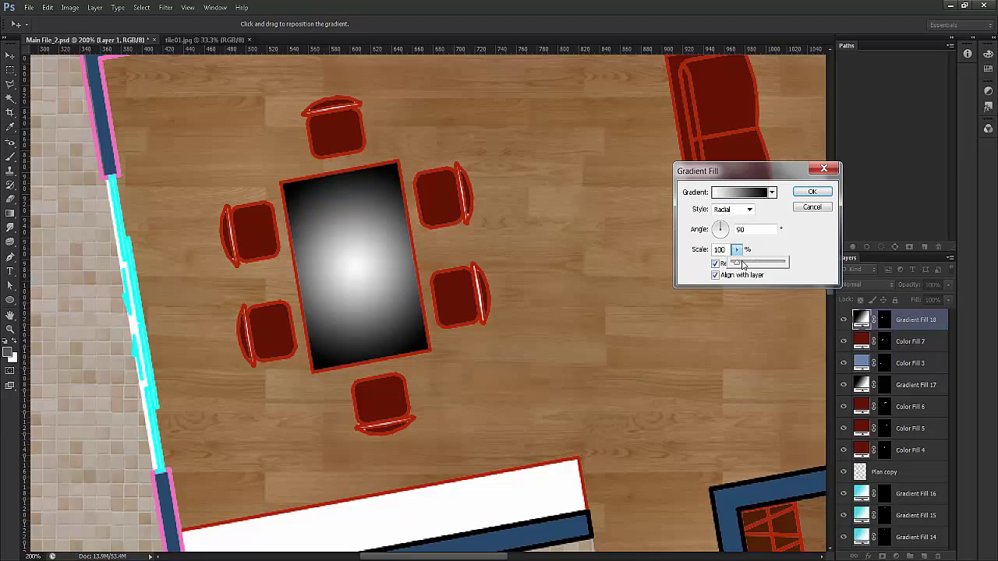
left_click_drag(737, 262, 749, 266)
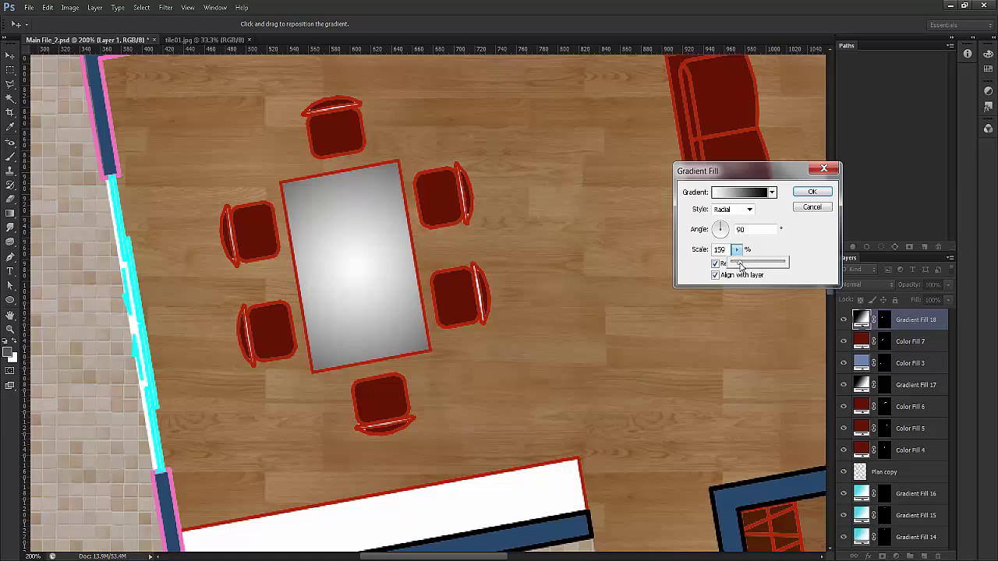
left_click(797, 242)
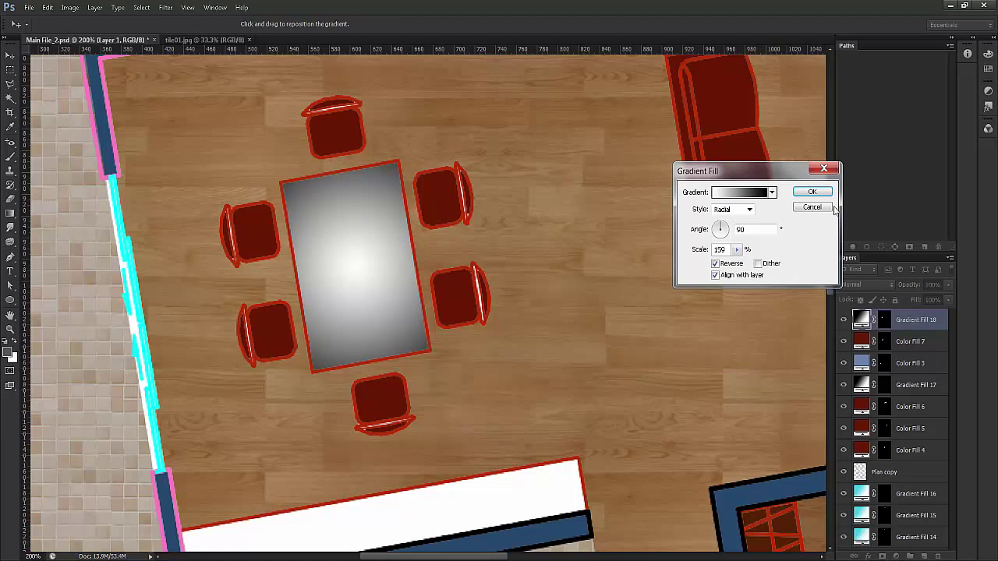
left_click(737, 250)
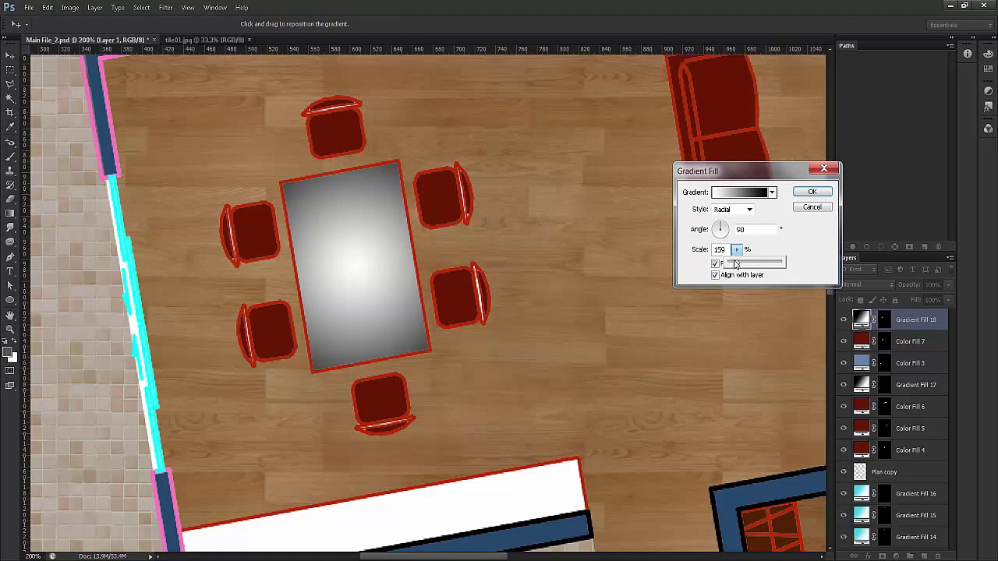
left_click_drag(737, 265, 739, 266)
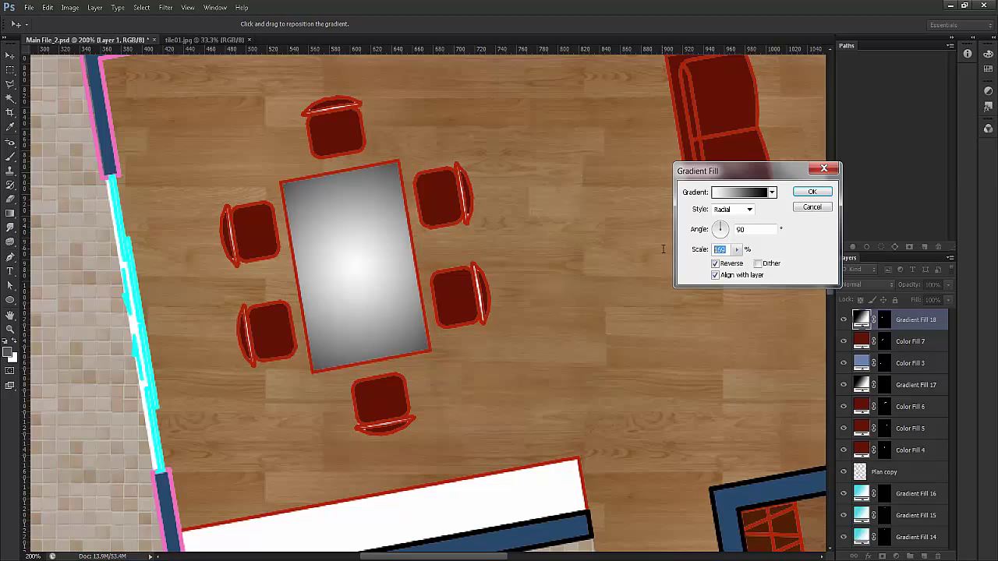
type("150")
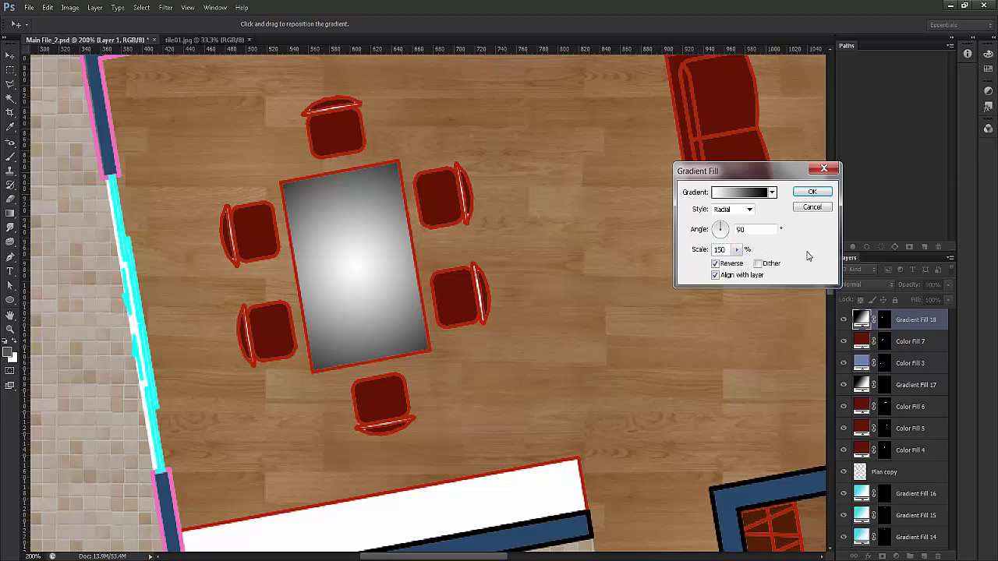
Apply the tabletop gradient, bring the kitchen counters into view, and make Plan copy active
left_click(811, 194)
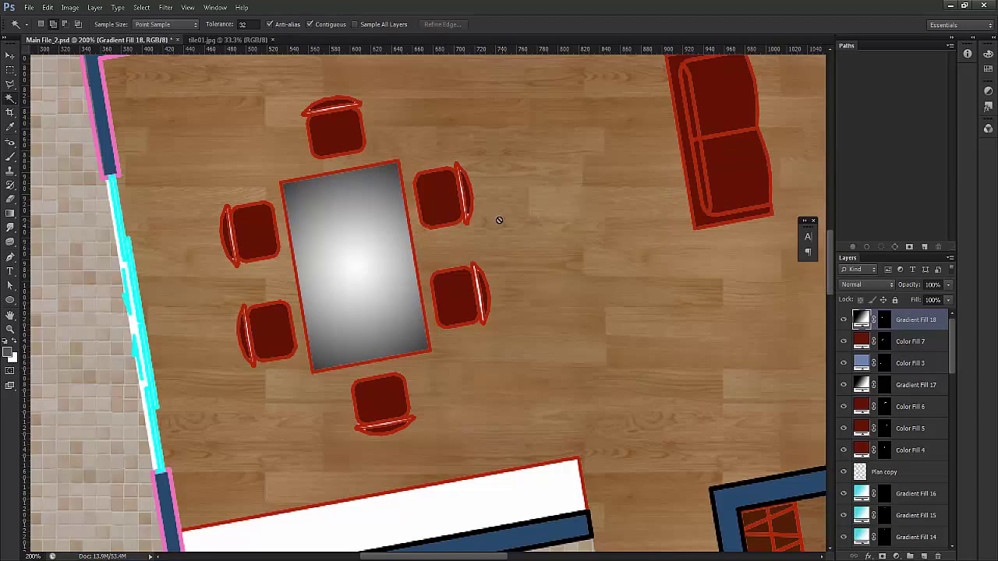
key("ctrl+minus")
left_click_drag(381, 183, 416, 312)
scroll(423, 180, "left", 3)
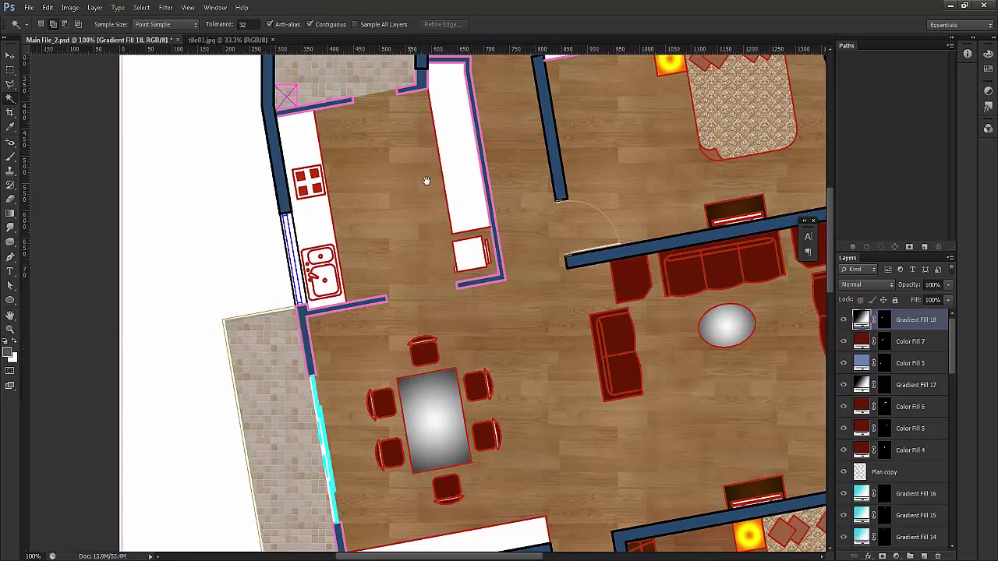
key("ctrl+r")
key("ctrl+plus")
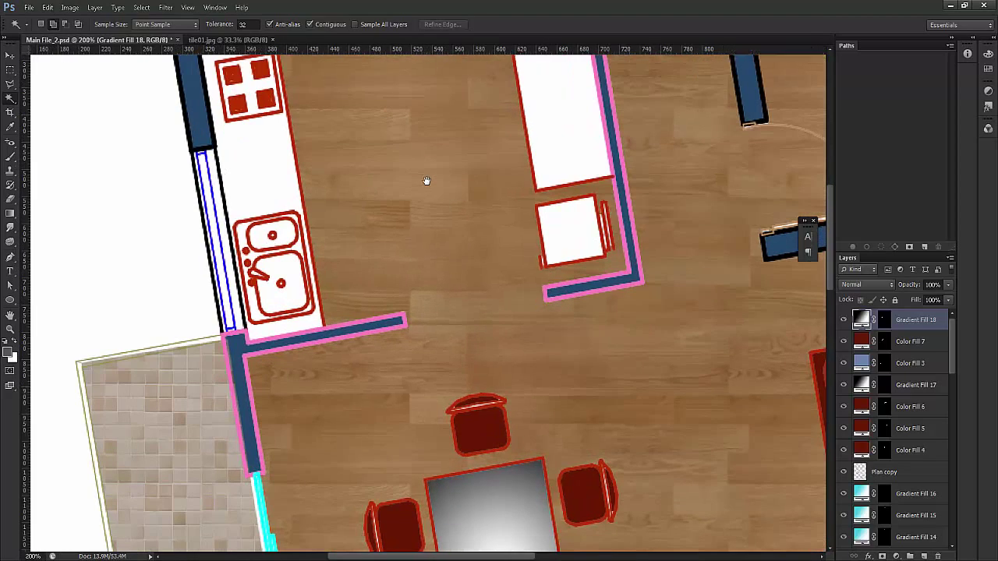
left_click_drag(330, 249, 337, 274)
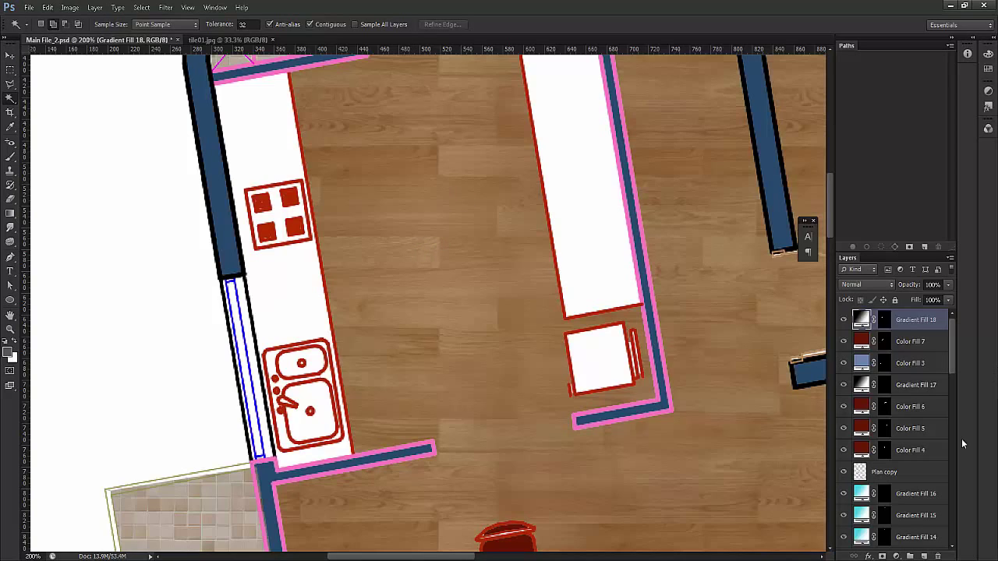
left_click(893, 474)
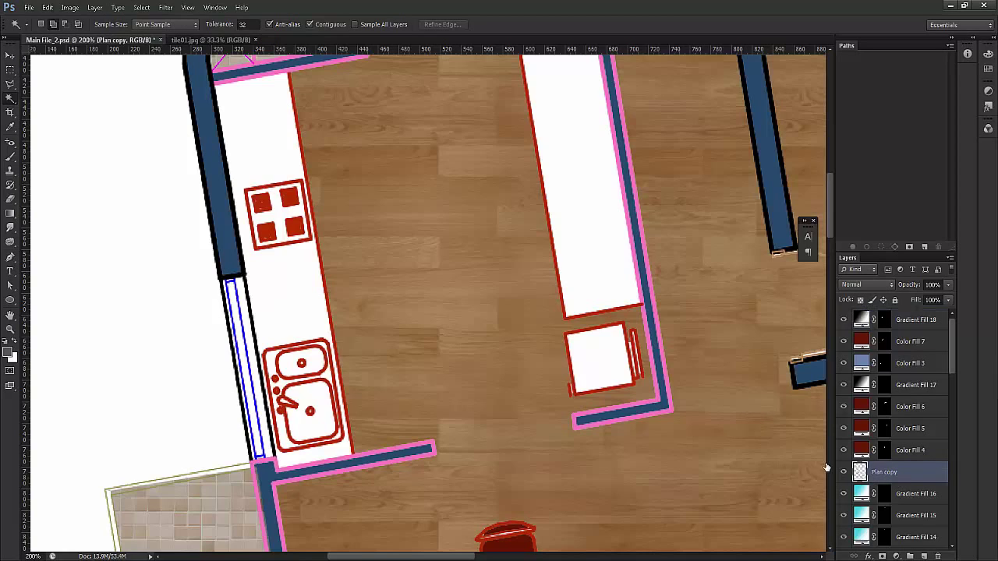
key("m")
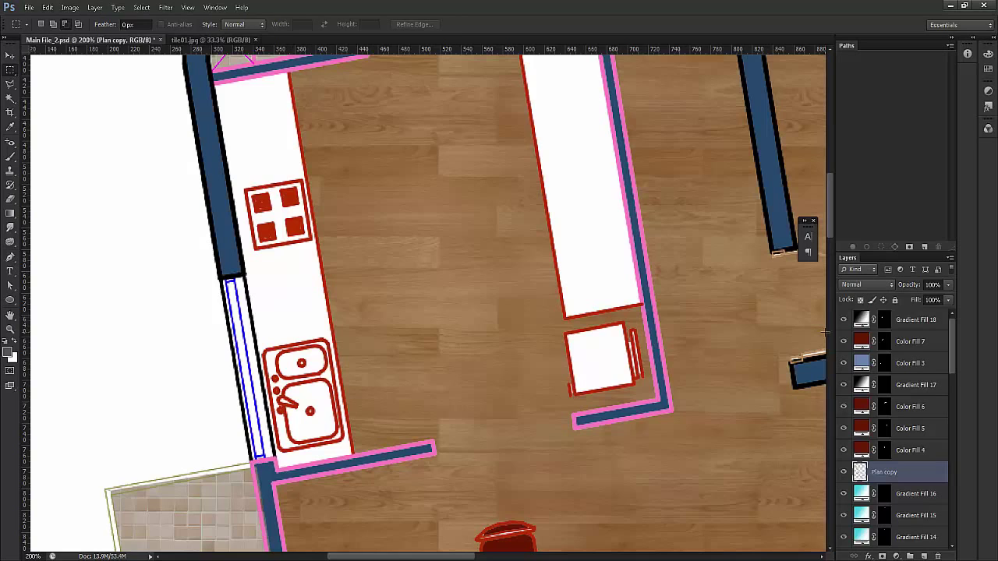
Magic-wand the white kitchen counter and add a new layer above Gradient Fill 18
key("w")
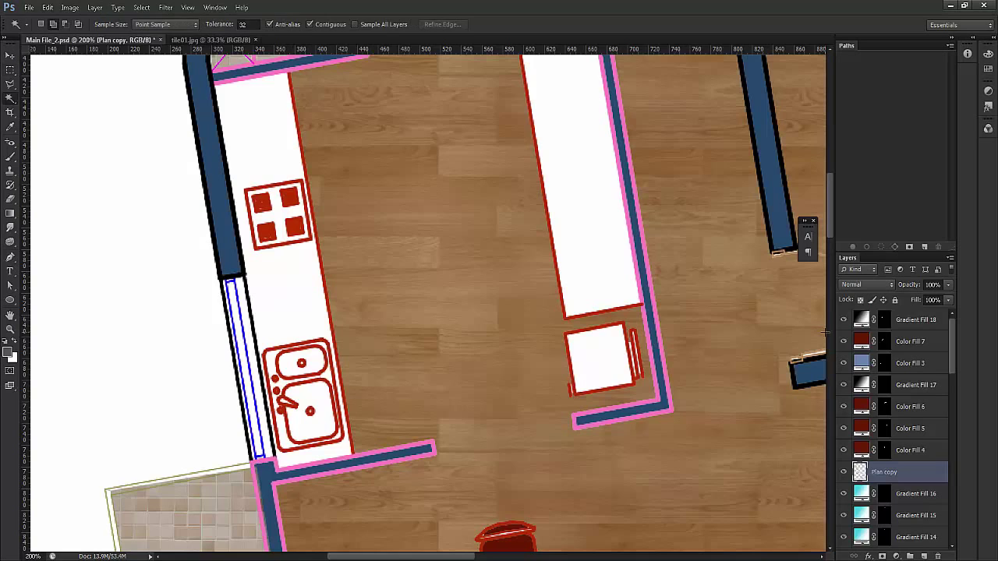
left_click(282, 299)
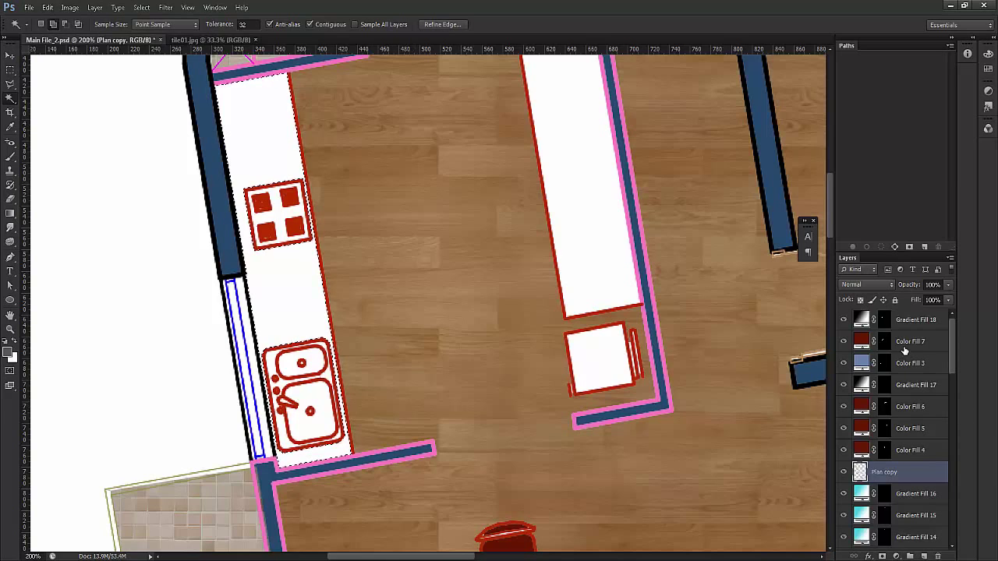
left_click(912, 319)
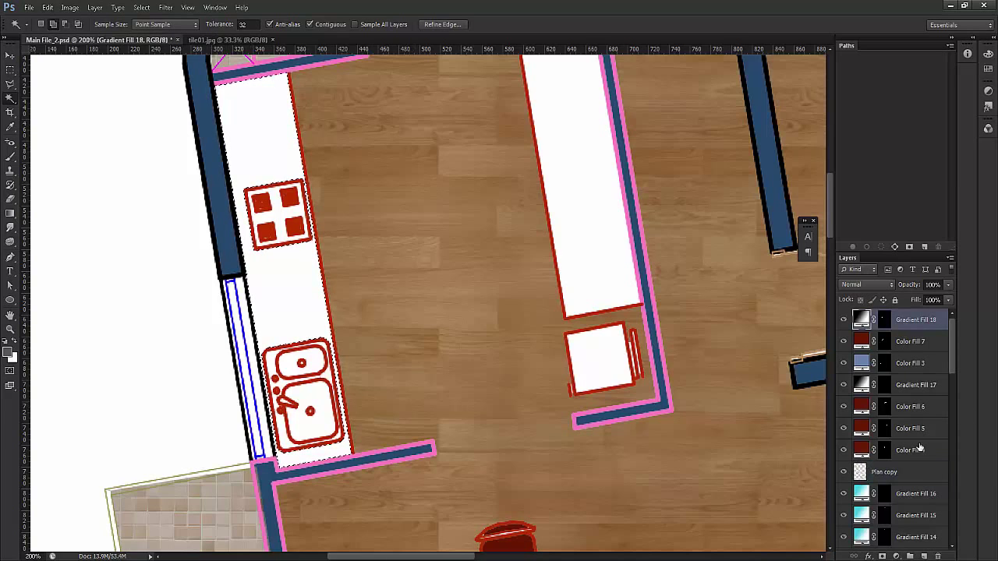
left_click(925, 555)
left_click(29, 7)
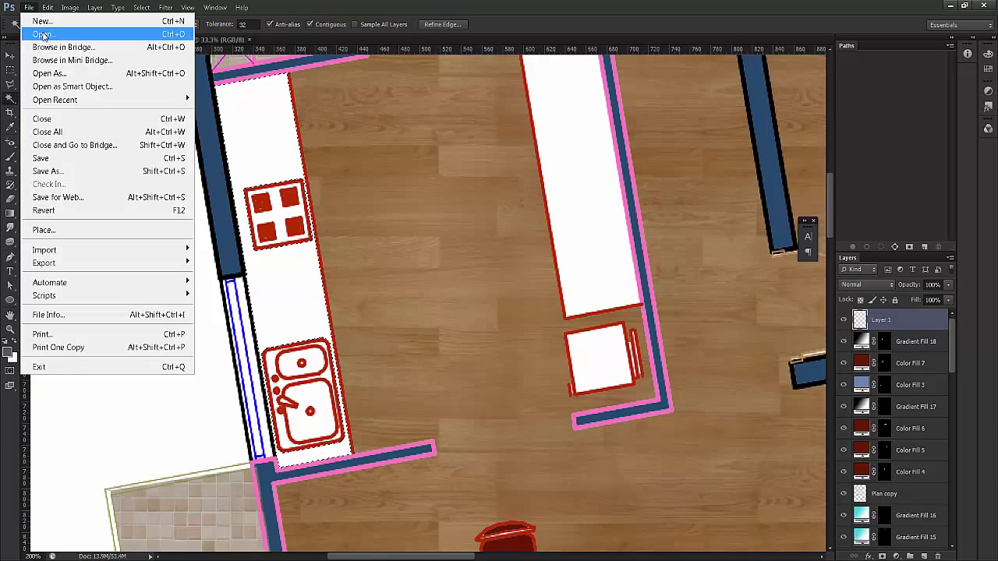
left_click(44, 35)
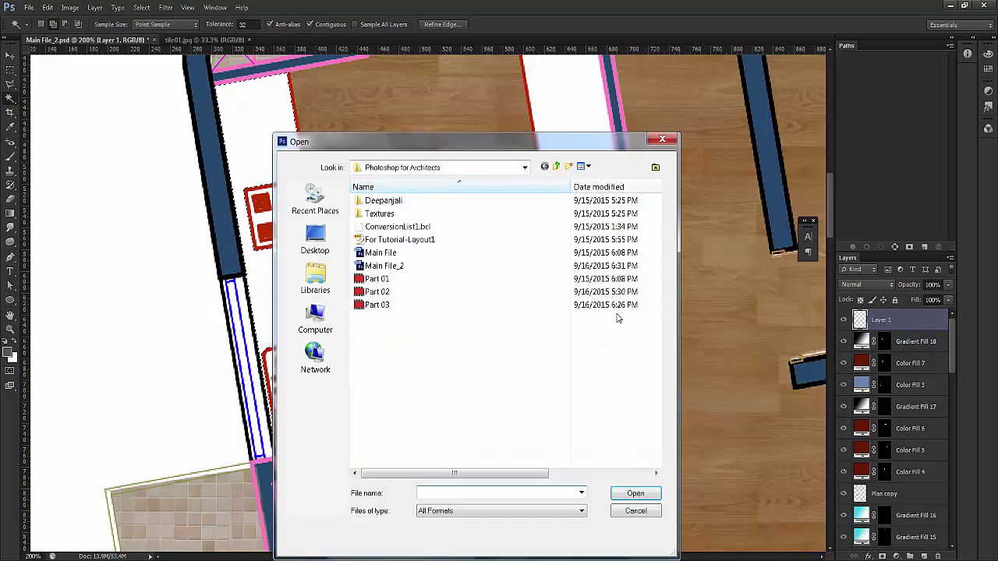
double_click(380, 213)
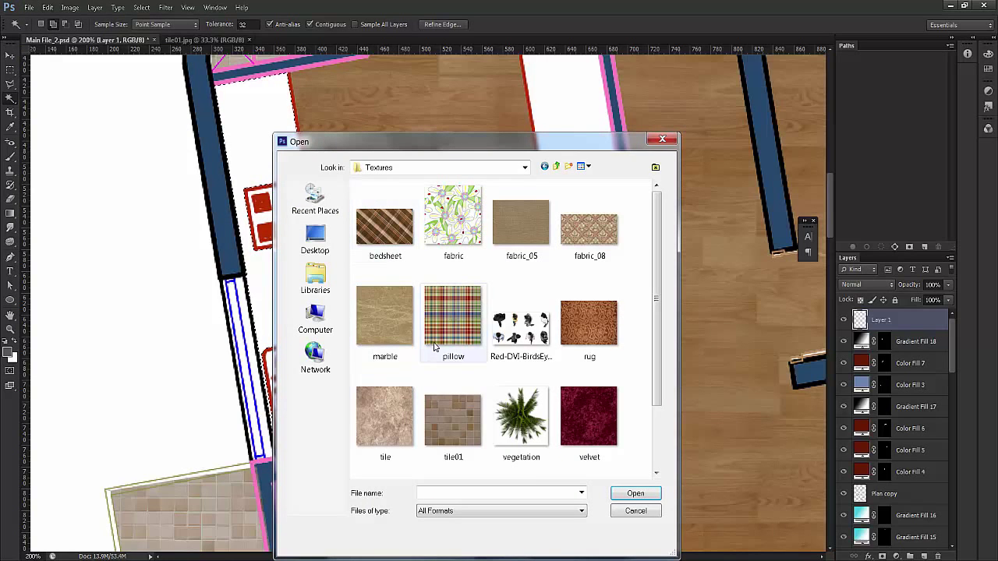
left_click_drag(656, 281, 652, 371)
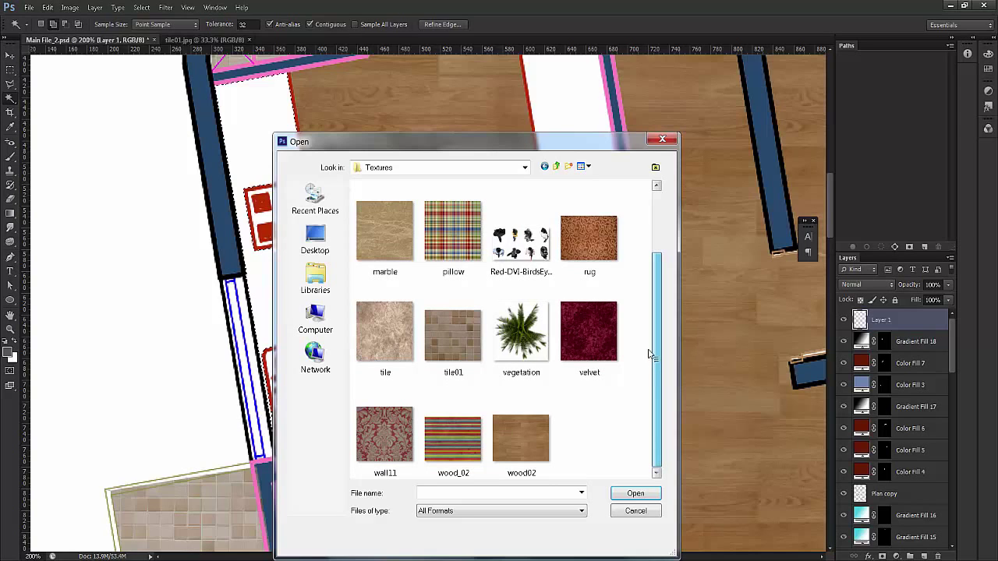
left_click_drag(647, 377, 648, 260)
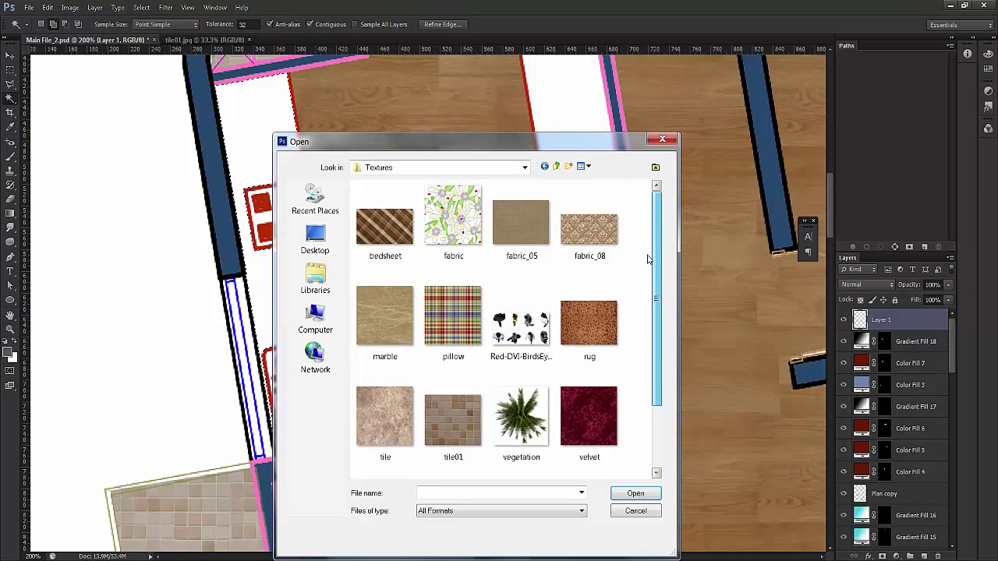
left_click_drag(648, 260, 646, 318)
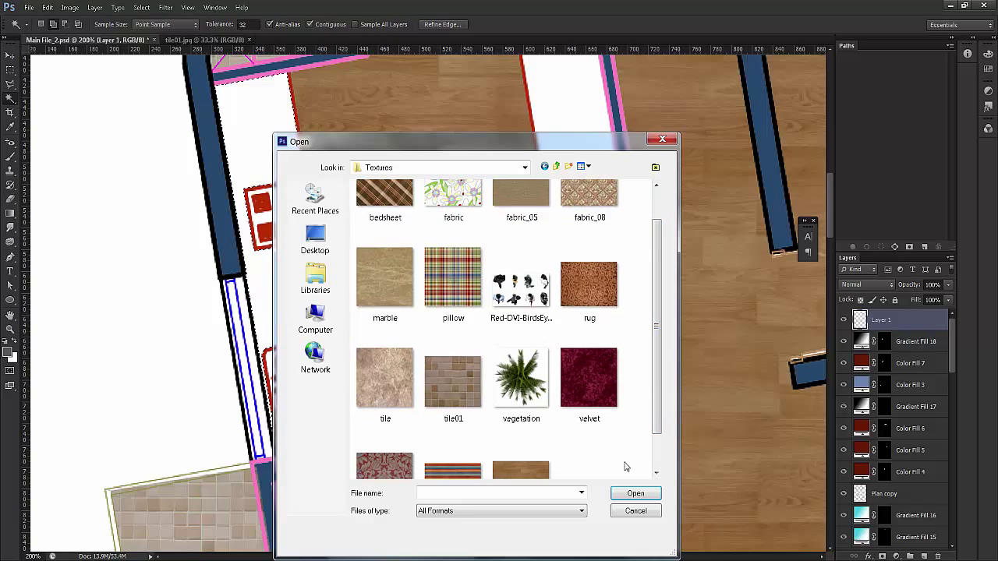
left_click(630, 510)
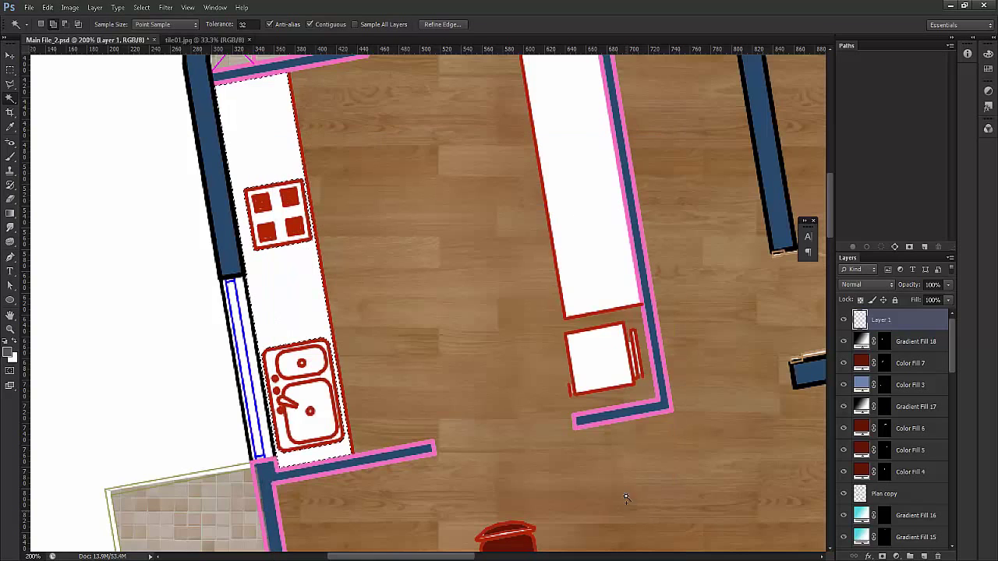
Add a Pattern fill layer to the counter with a grey stone pattern at 10% scale
left_click(896, 556)
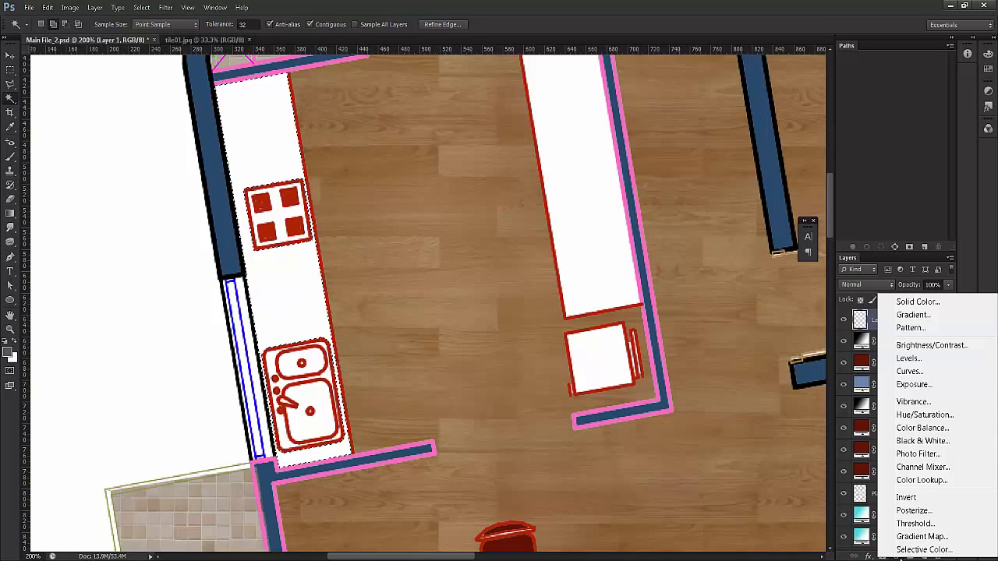
left_click(921, 328)
left_click(710, 164)
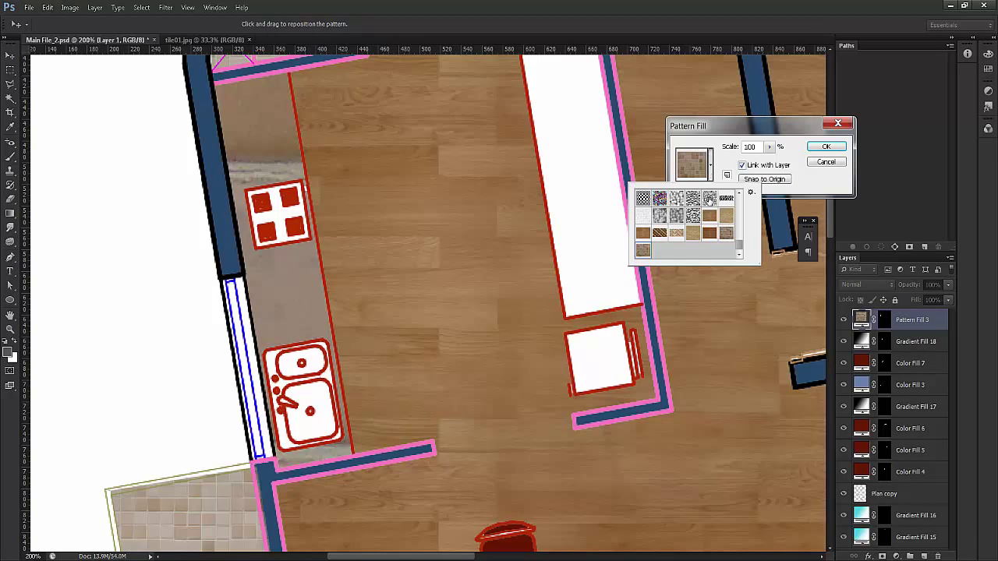
left_click(676, 216)
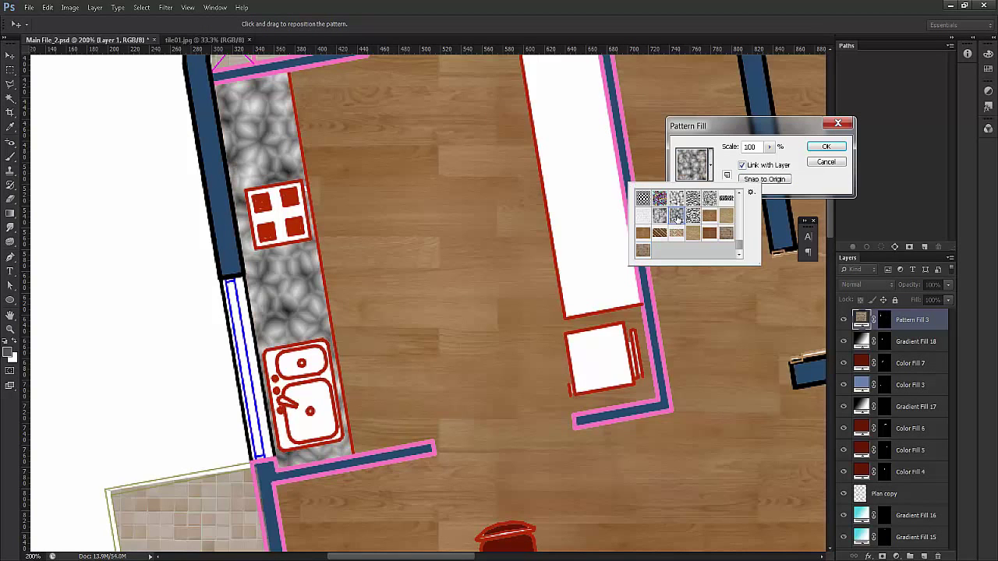
left_click(805, 197)
left_click_drag(758, 147, 682, 135)
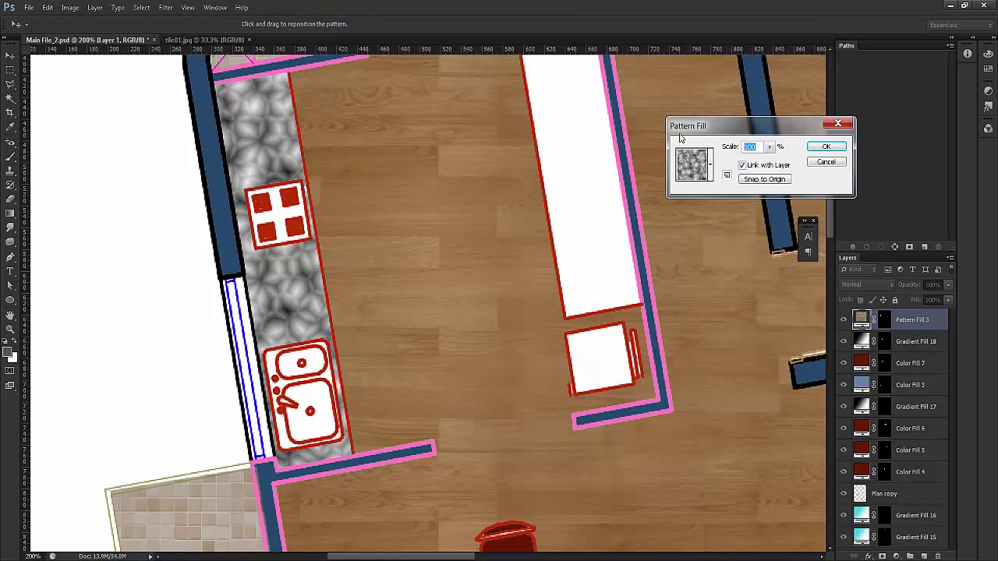
type("10")
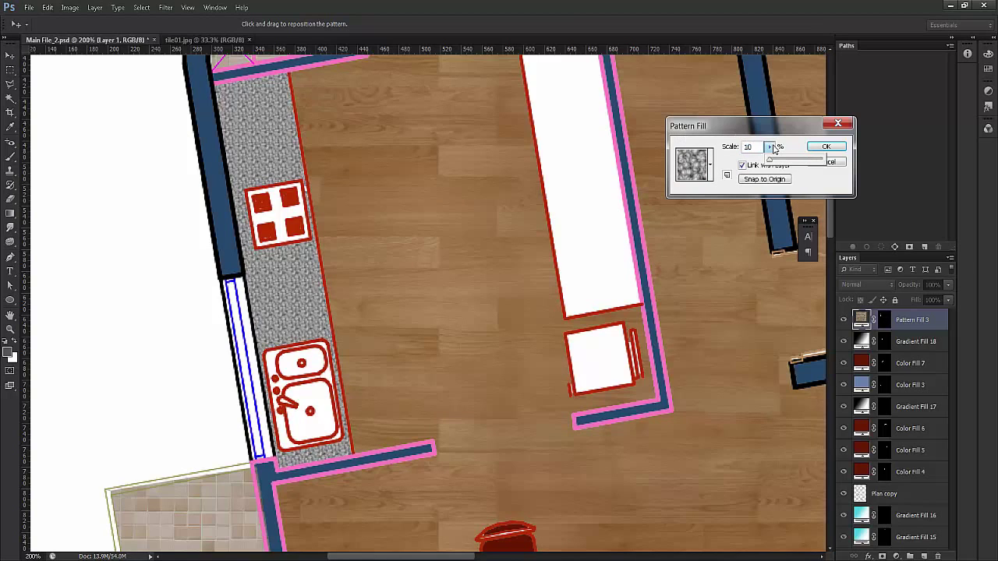
Try several grey patterns, settle on a fine grey grid, and enlarge the pattern picker
left_click(710, 164)
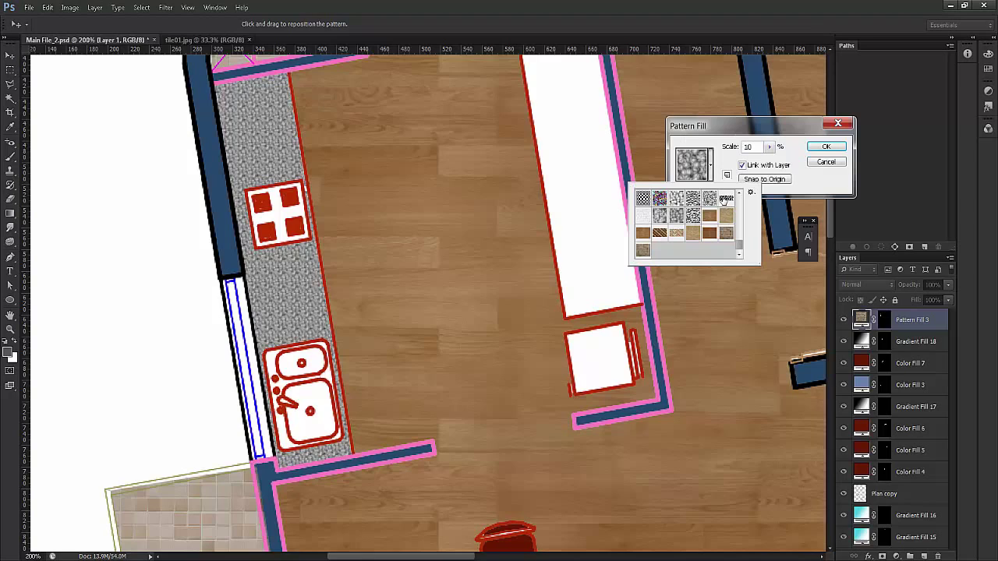
left_click(726, 199)
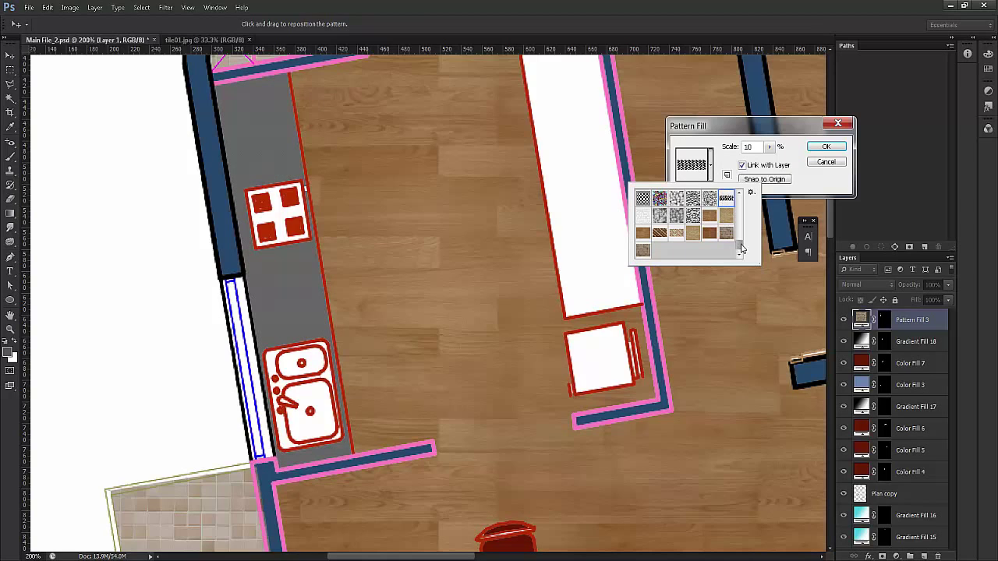
scroll(738, 244, "up", 3)
left_click(726, 227)
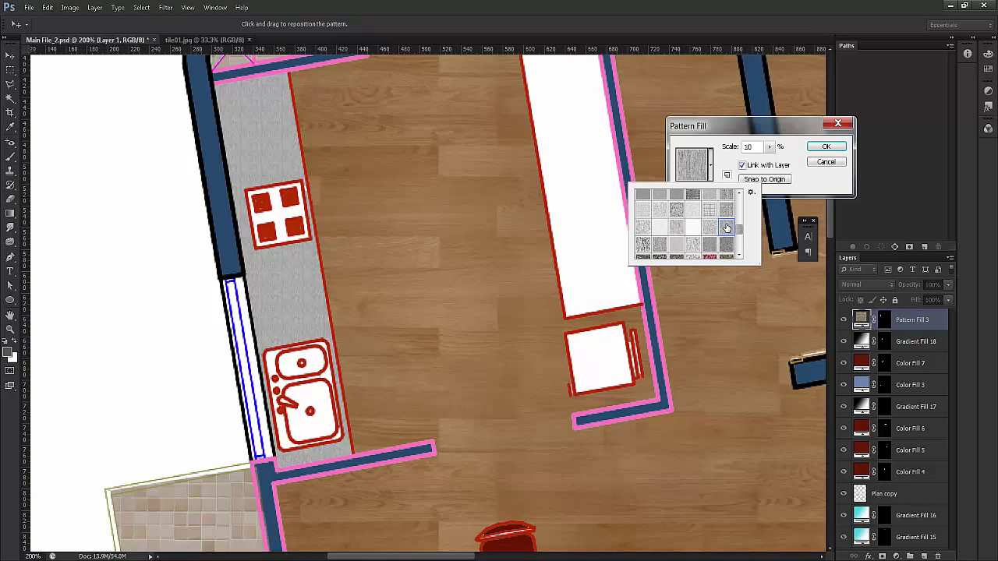
left_click(709, 227)
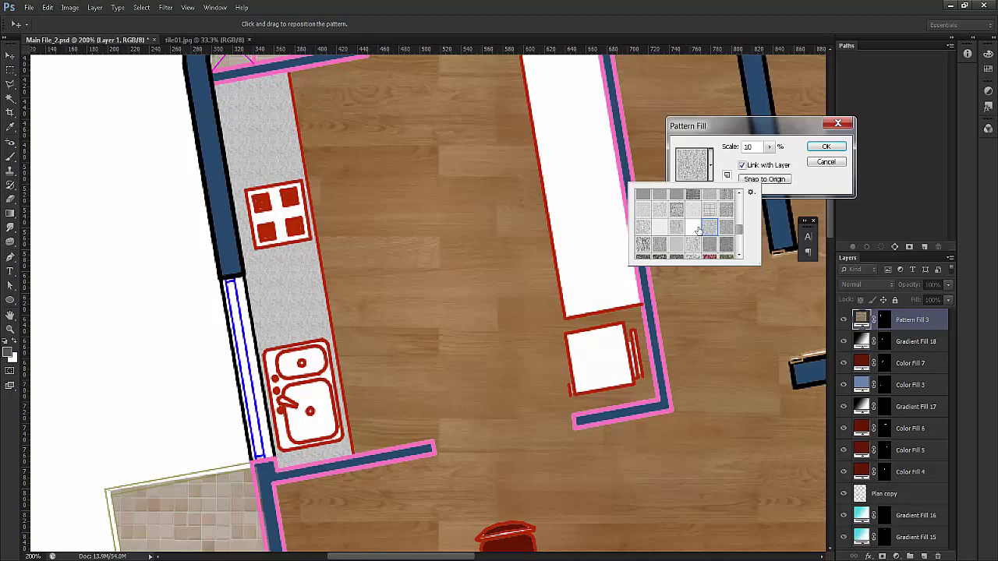
left_click(654, 244)
left_click(642, 246)
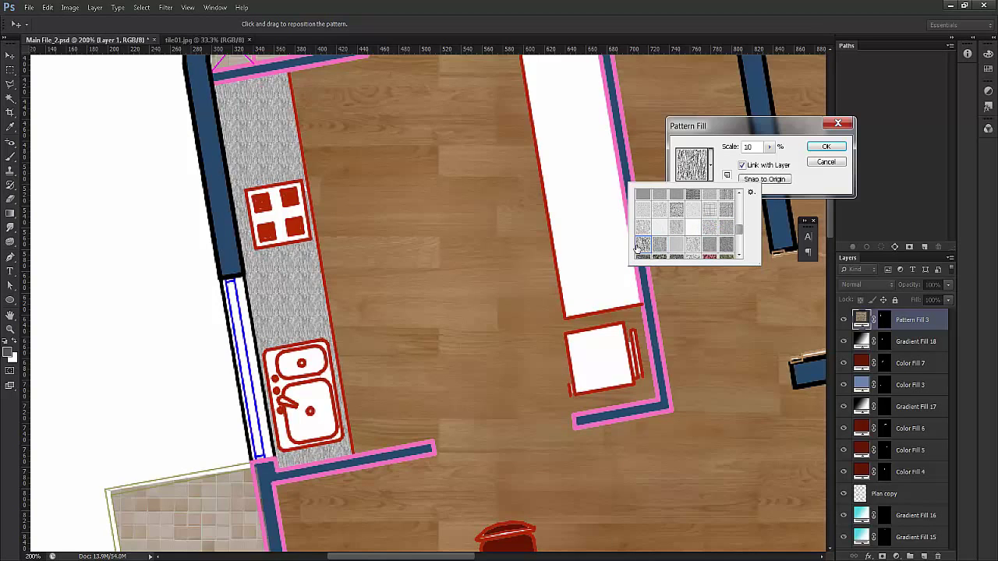
left_click(694, 199)
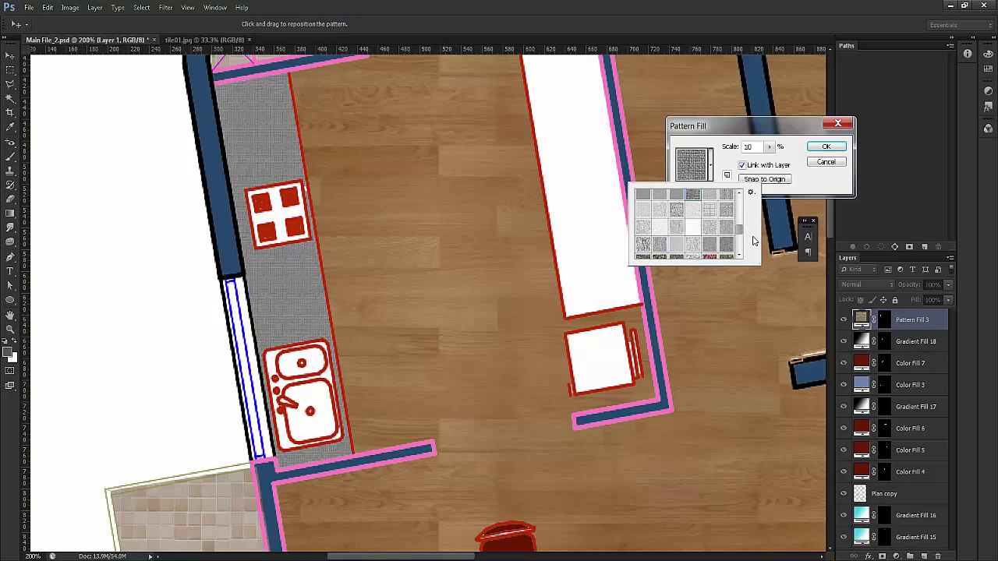
scroll(741, 228, "up", 3)
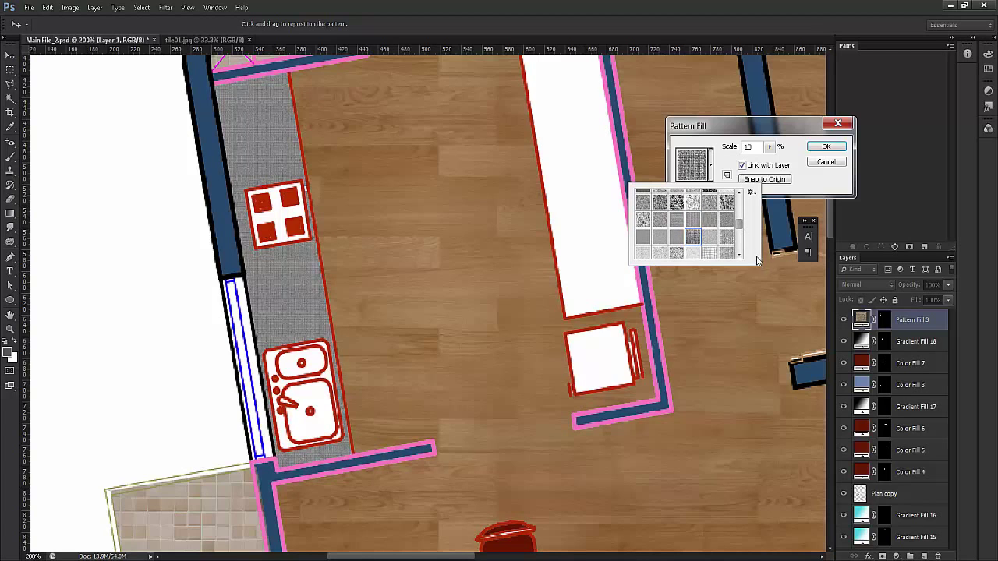
left_click_drag(757, 259, 838, 421)
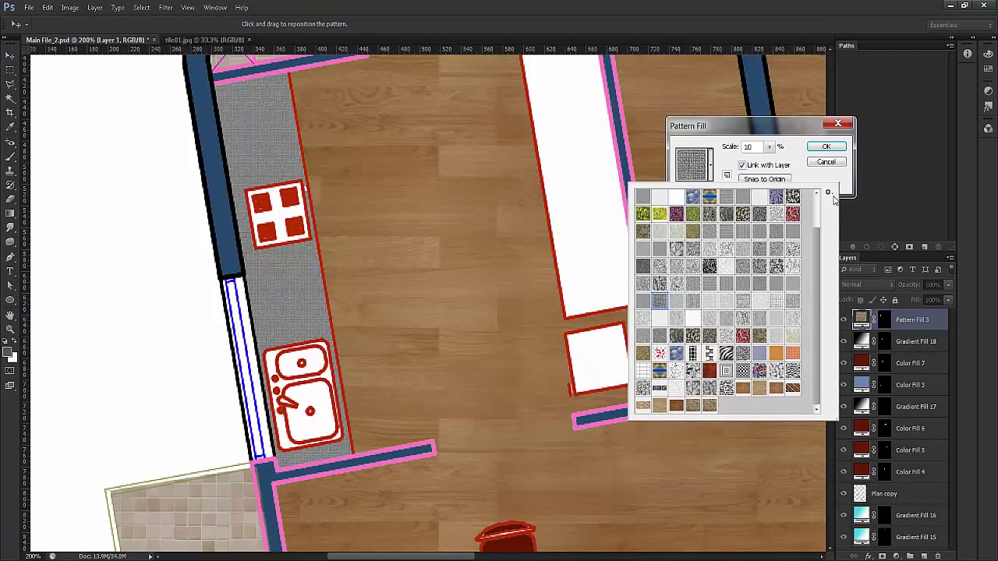
Show patterns as large thumbnails, try the white speckled texture, and raise the scale to 21
left_click(829, 193)
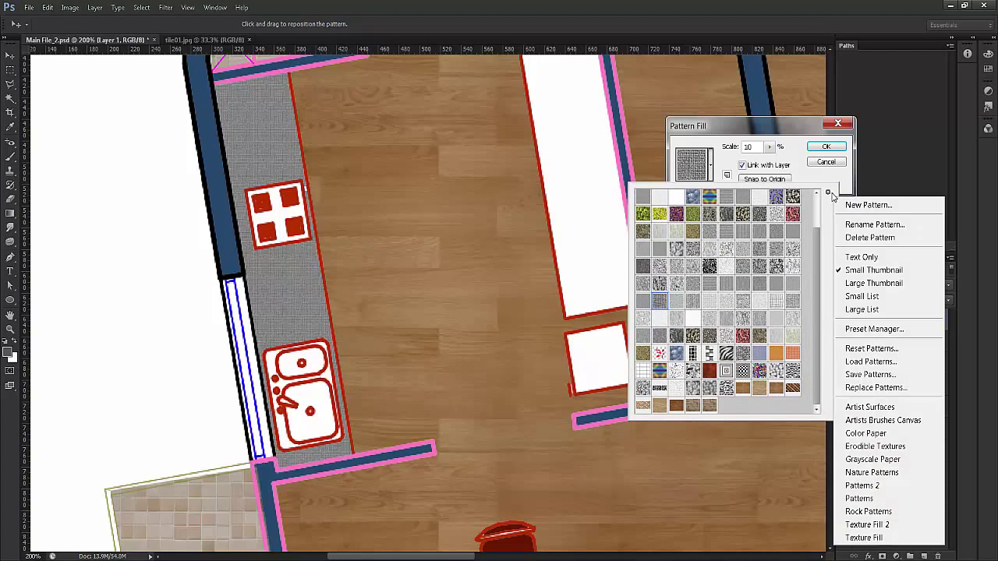
left_click(872, 284)
left_click(786, 379)
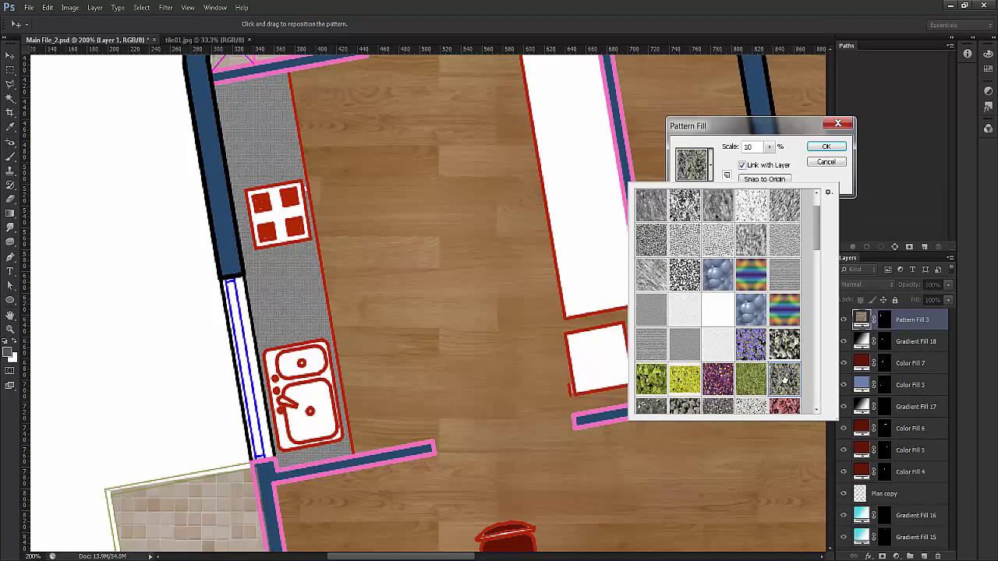
left_click(782, 206)
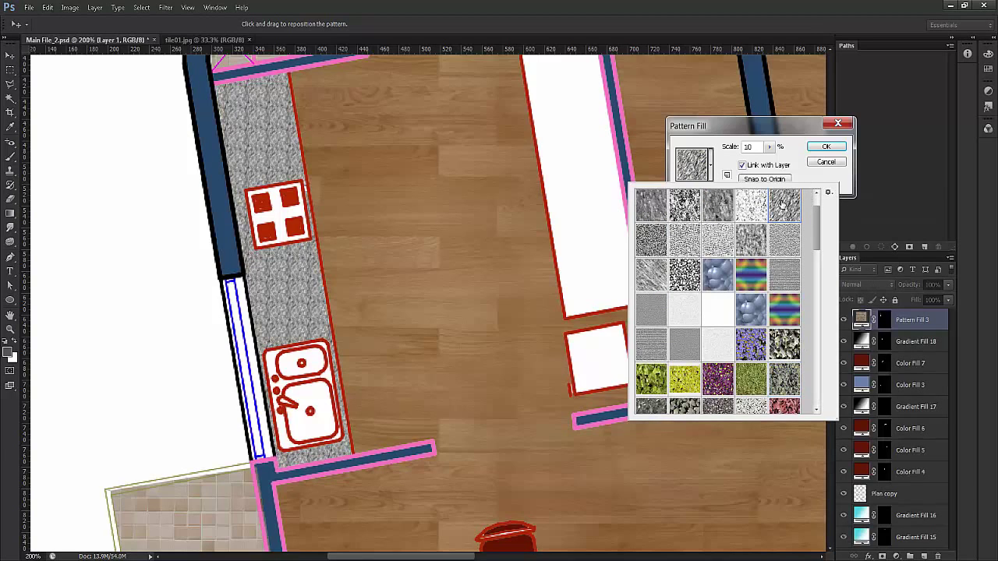
left_click(756, 199)
left_click(777, 172)
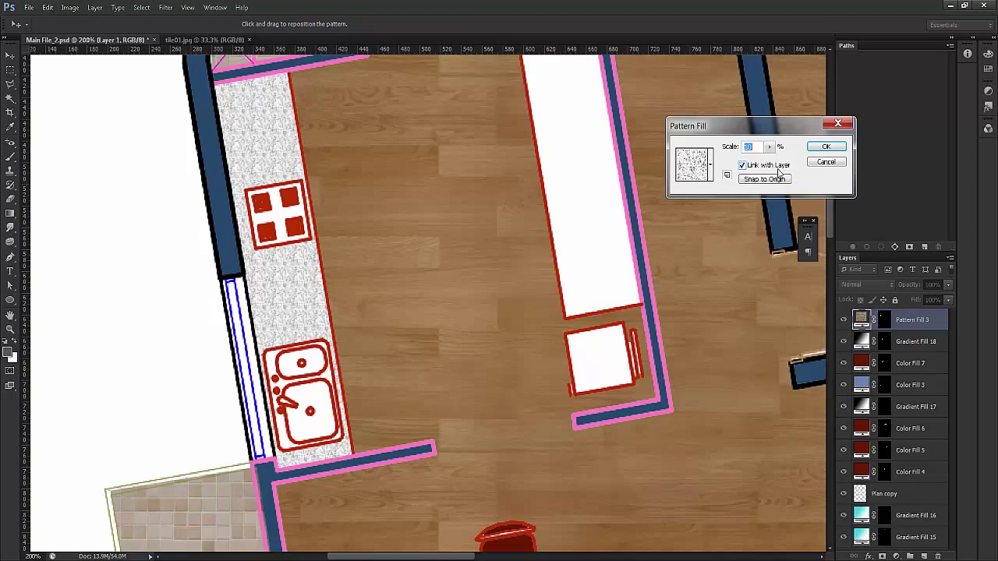
left_click_drag(770, 147, 772, 167)
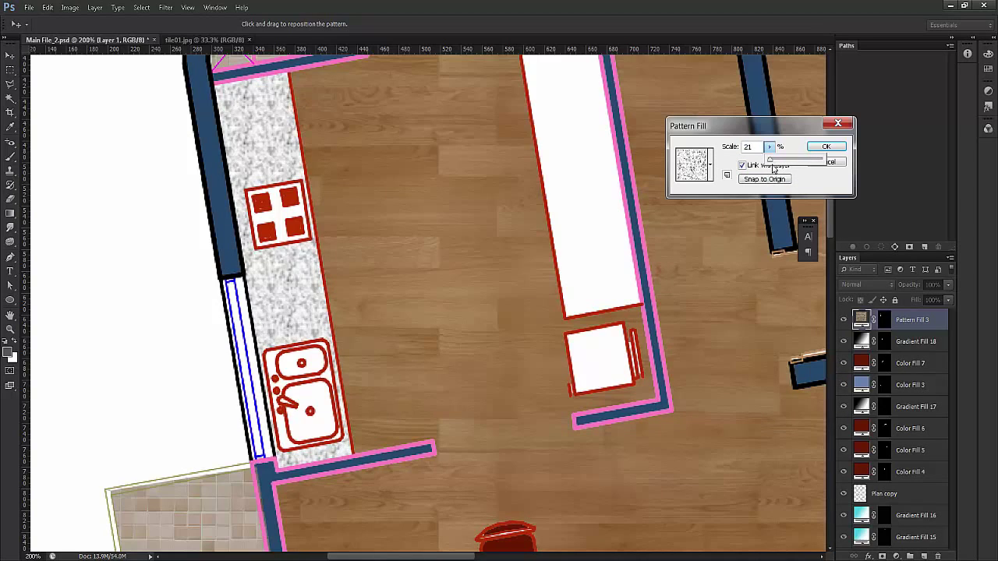
left_click(760, 150)
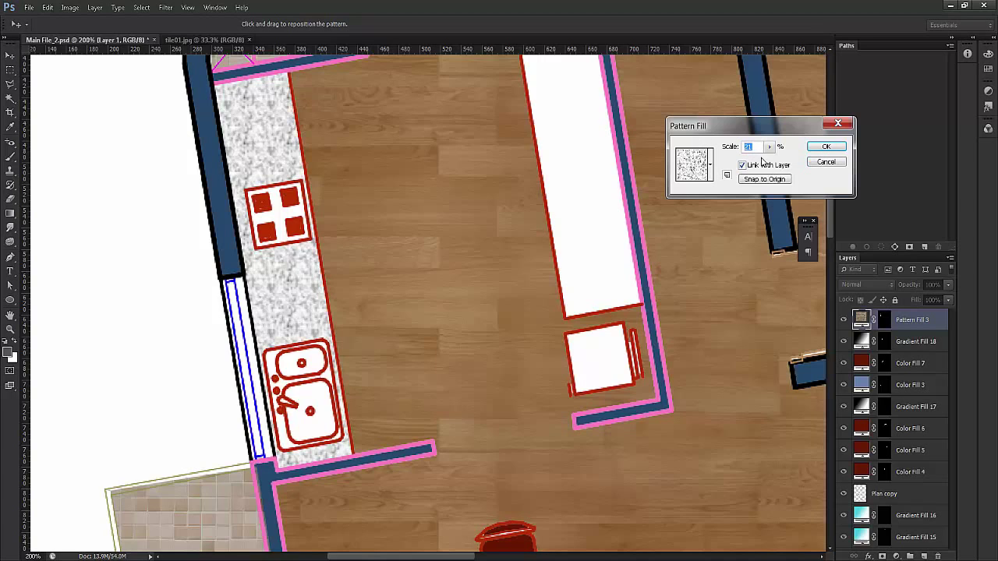
Choose the speckled granite pattern at 15% scale, snap it to origin, and apply it
left_click(710, 154)
left_click(682, 216)
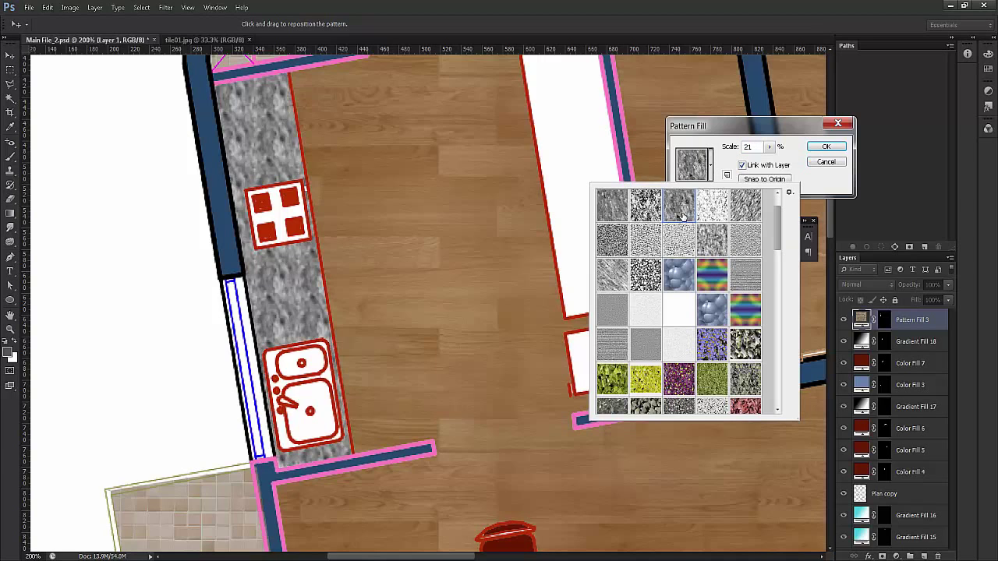
left_click(646, 205)
left_click(614, 205)
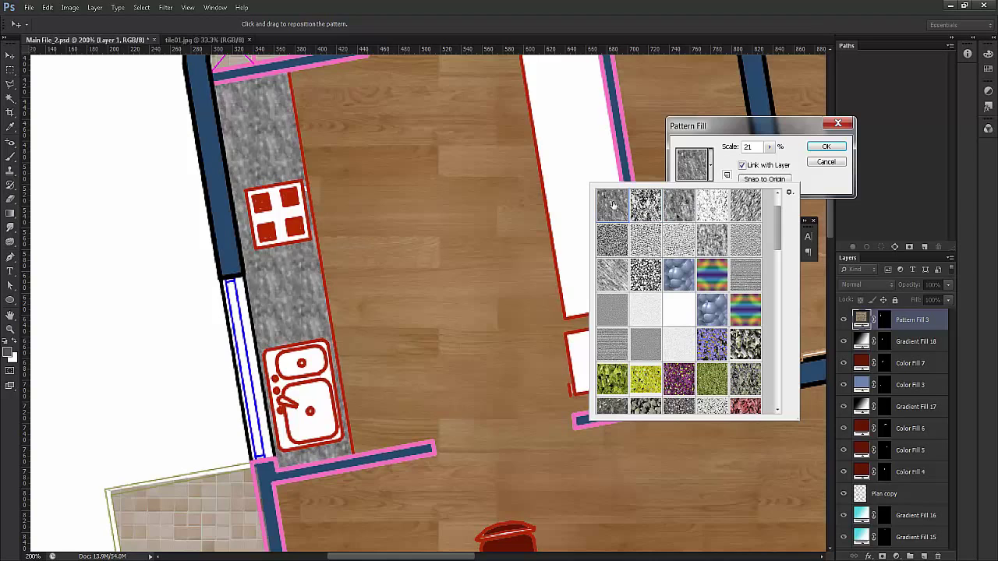
left_click(616, 242)
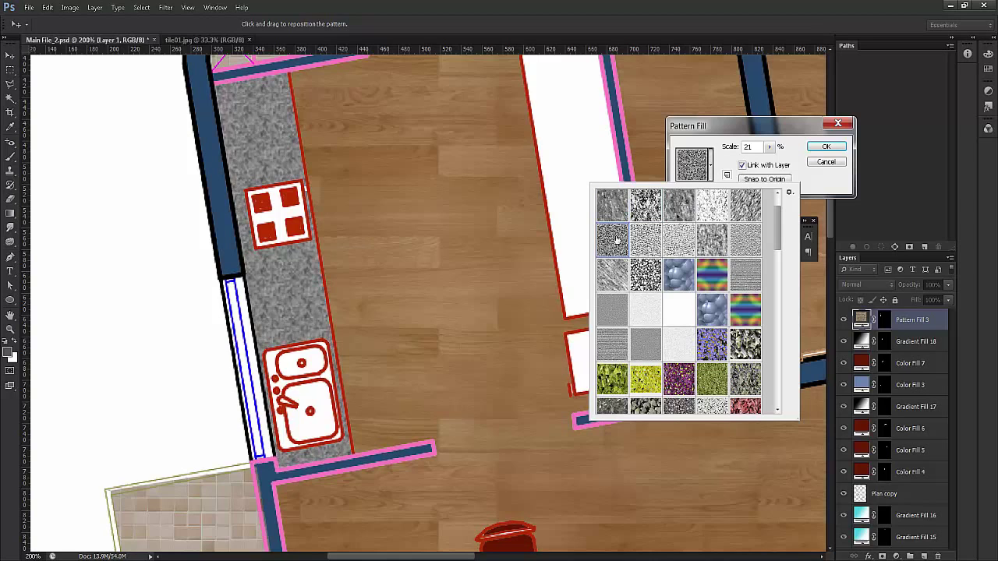
left_click(789, 176)
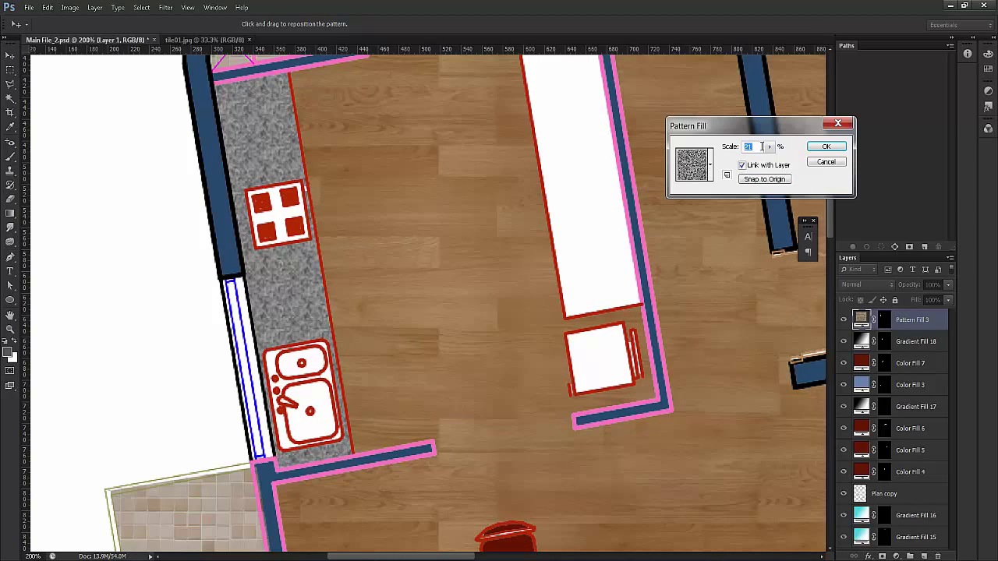
type("10")
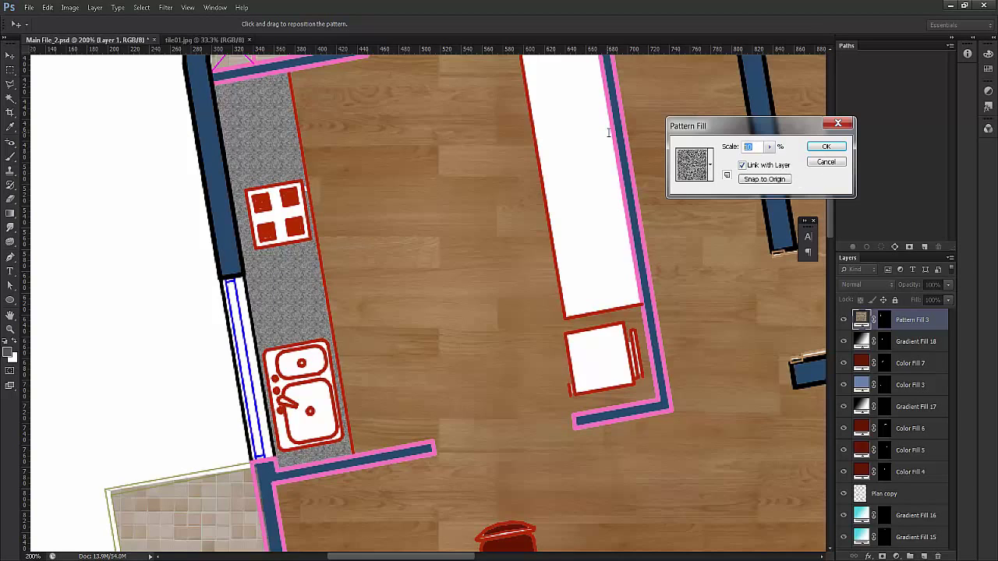
type("15")
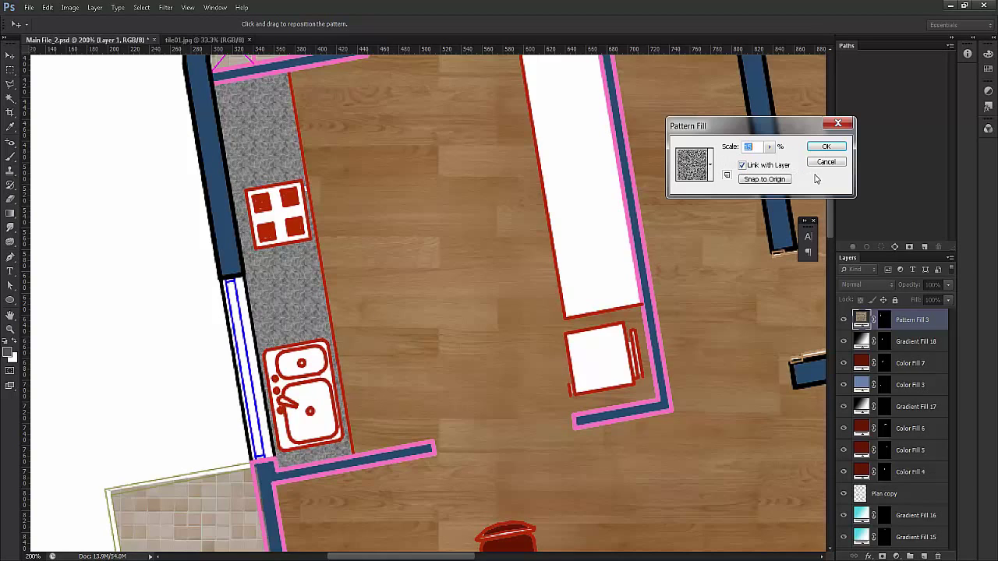
left_click(780, 180)
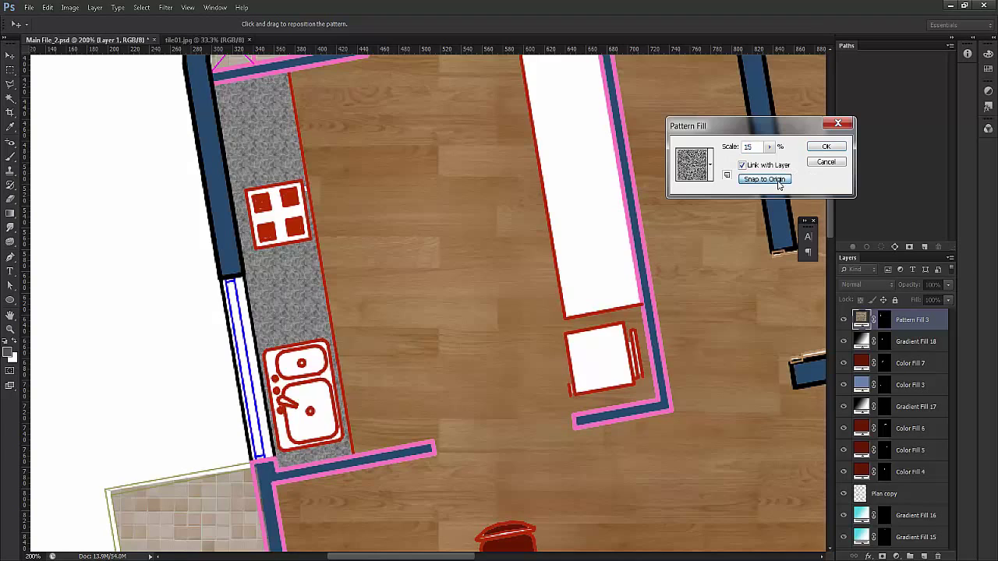
left_click(827, 148)
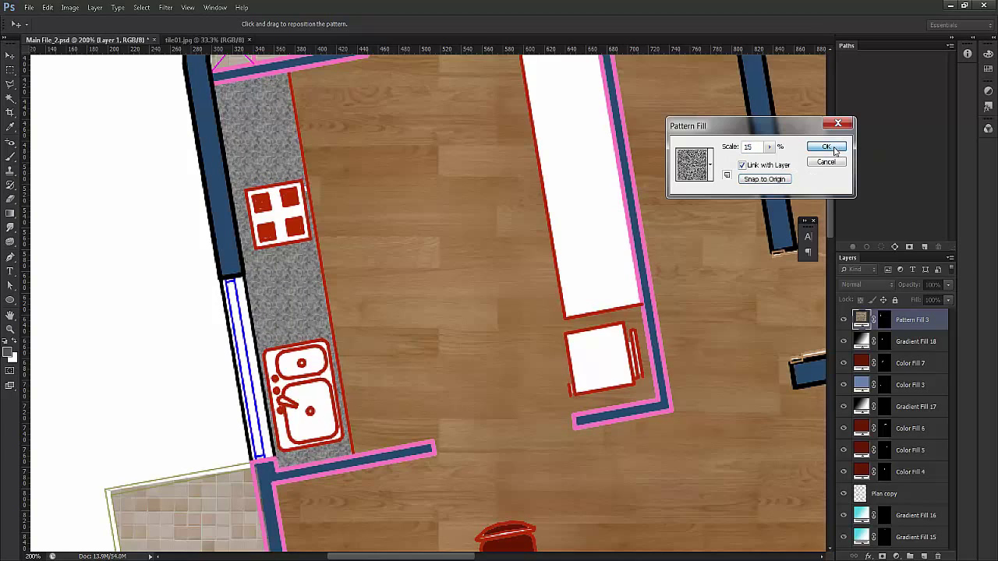
Select the long white right-hand counter on Plan copy and target the Pattern Fill 3 mask
left_click(456, 178)
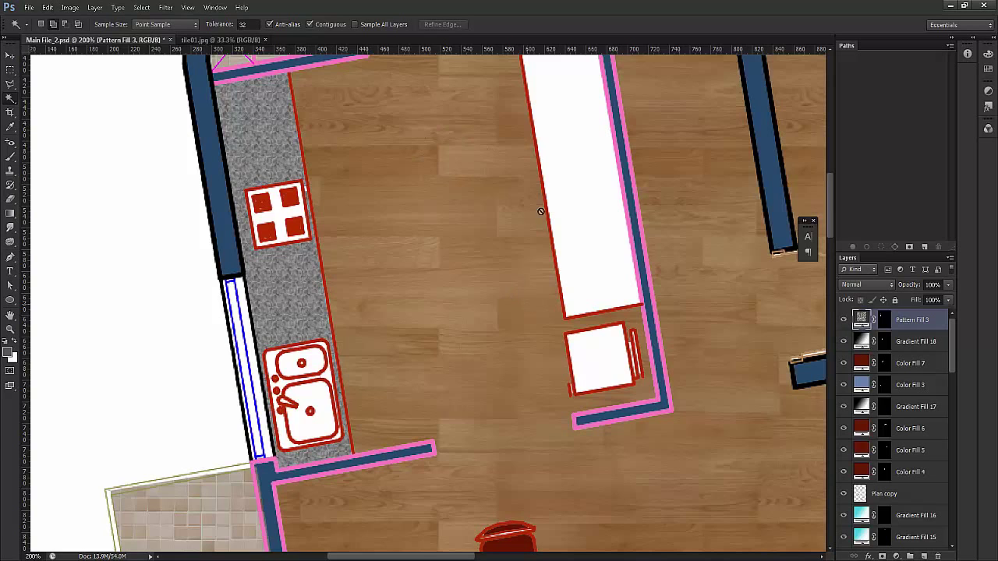
scroll(601, 299, "up", 3)
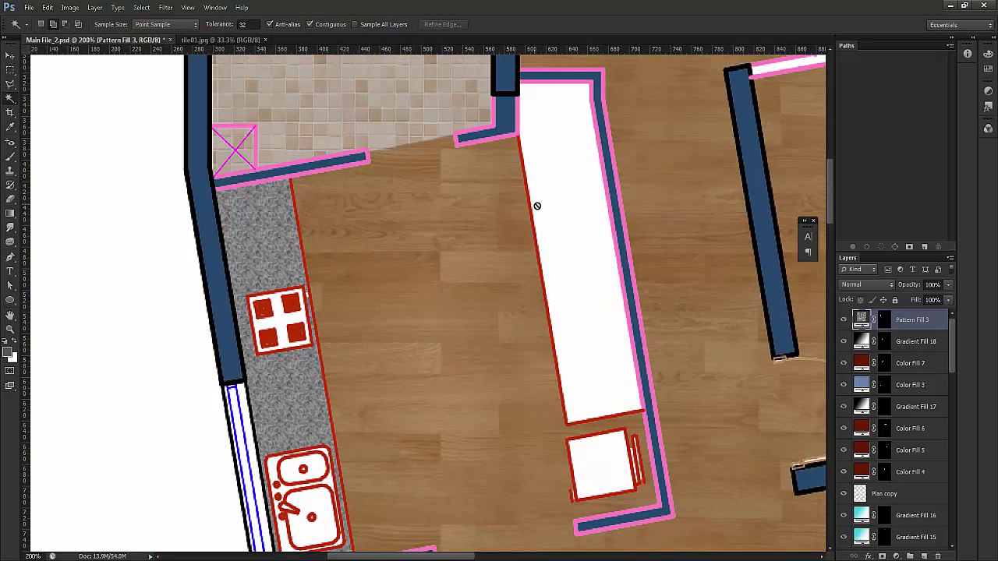
left_click(859, 498)
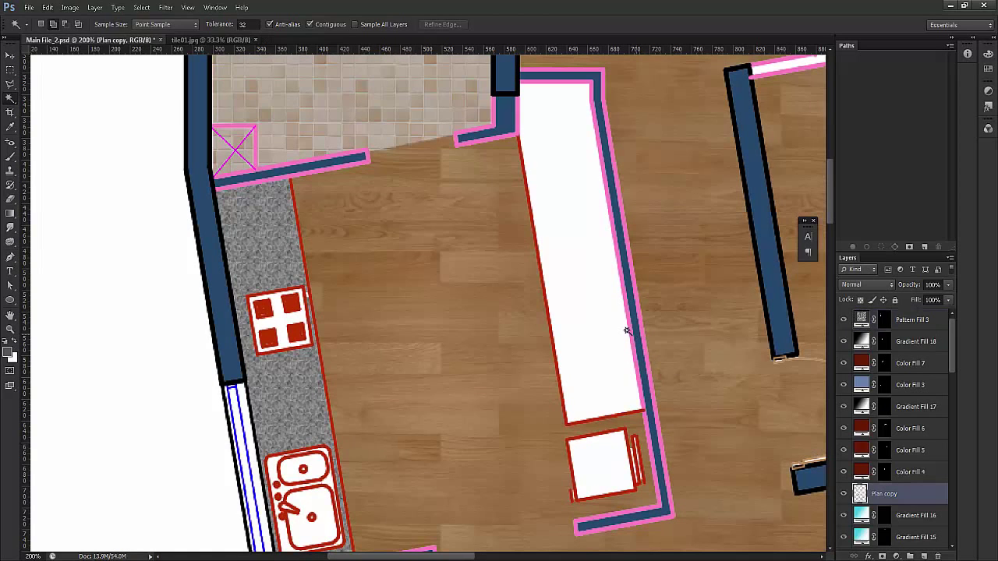
left_click(577, 311)
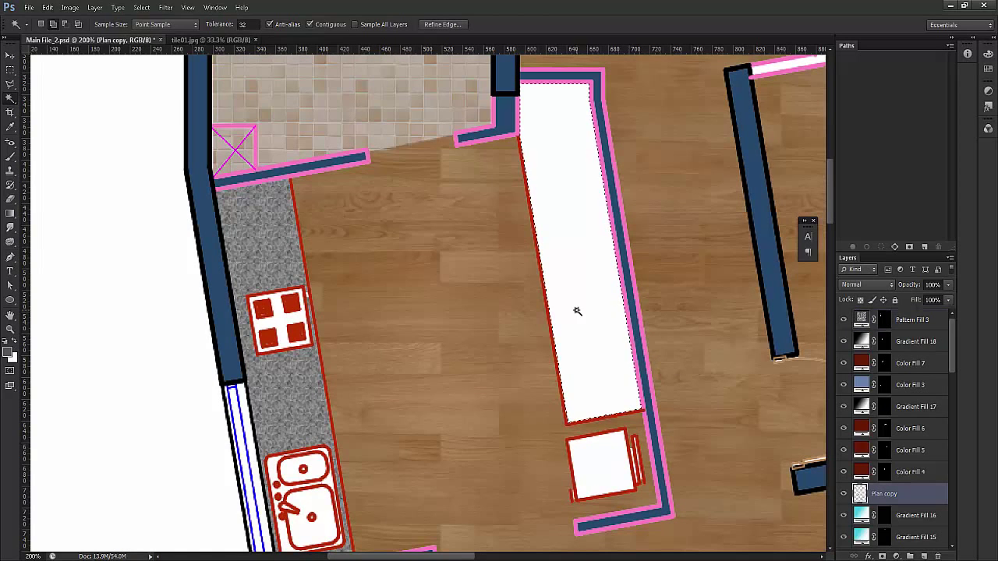
left_click(884, 321)
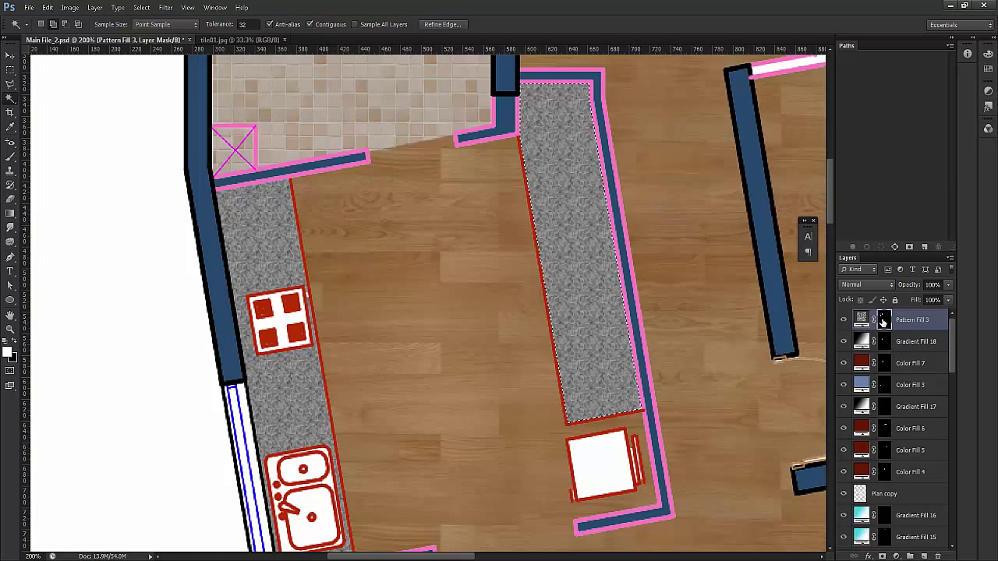
Deselect, then select the sink interior plus the white square appliance and target Pattern Fill 3
key("ctrl+d")
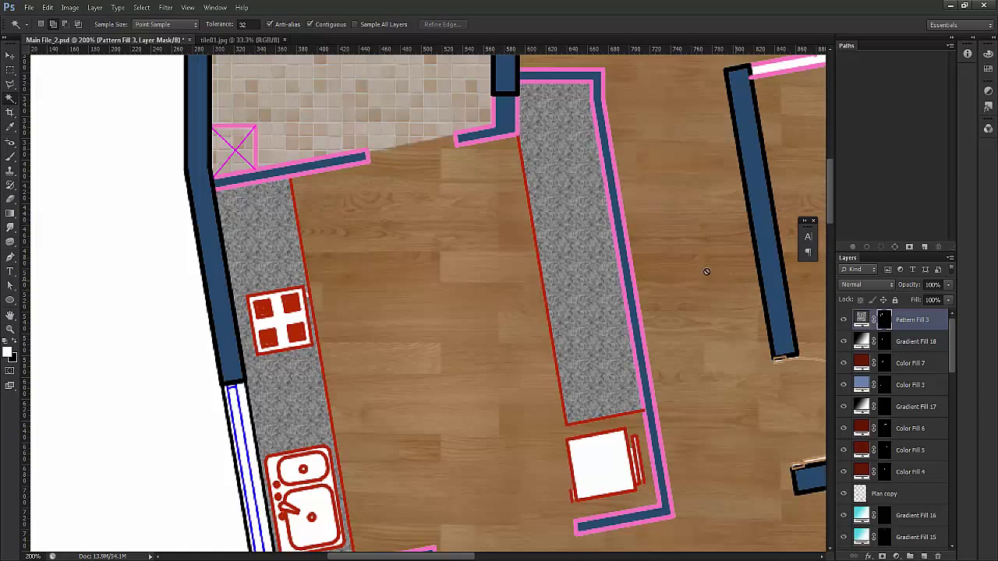
left_click_drag(515, 408, 532, 330)
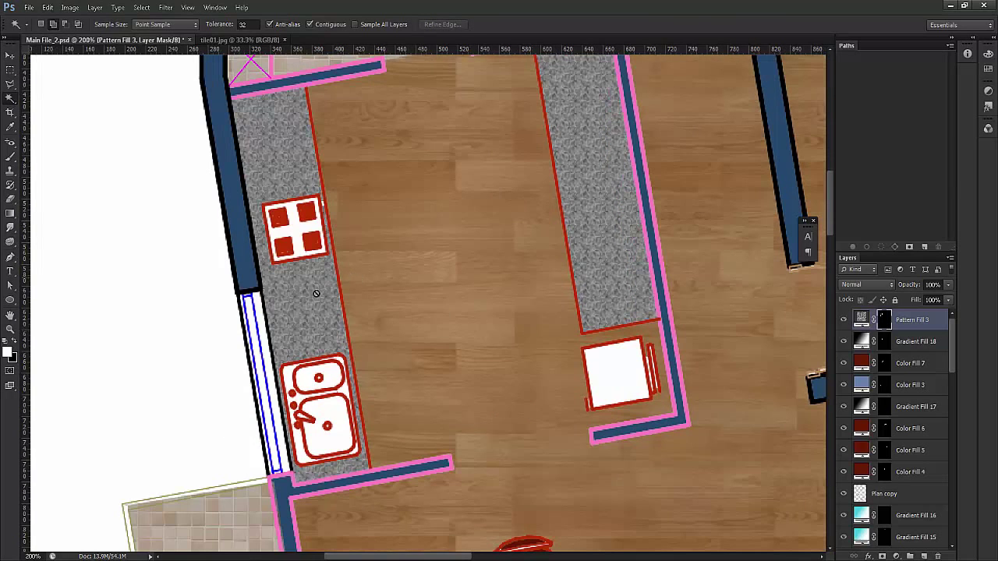
scroll(341, 283, "down", 3)
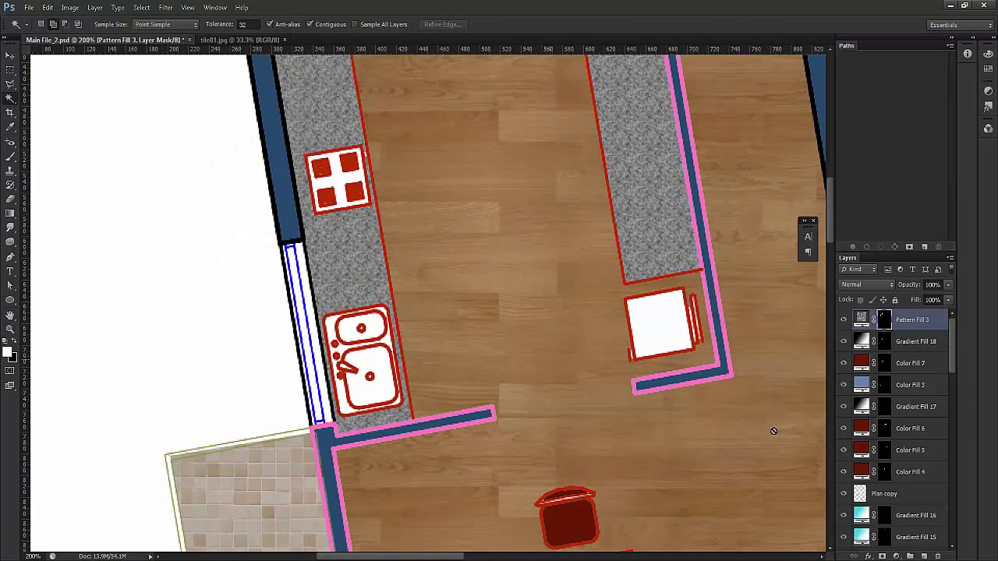
left_click(865, 495)
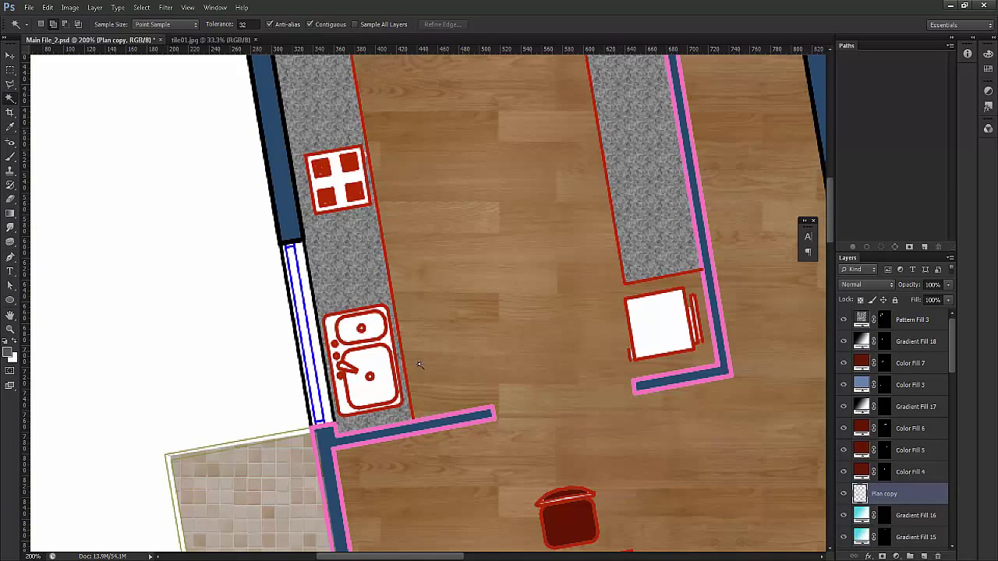
left_click(377, 365)
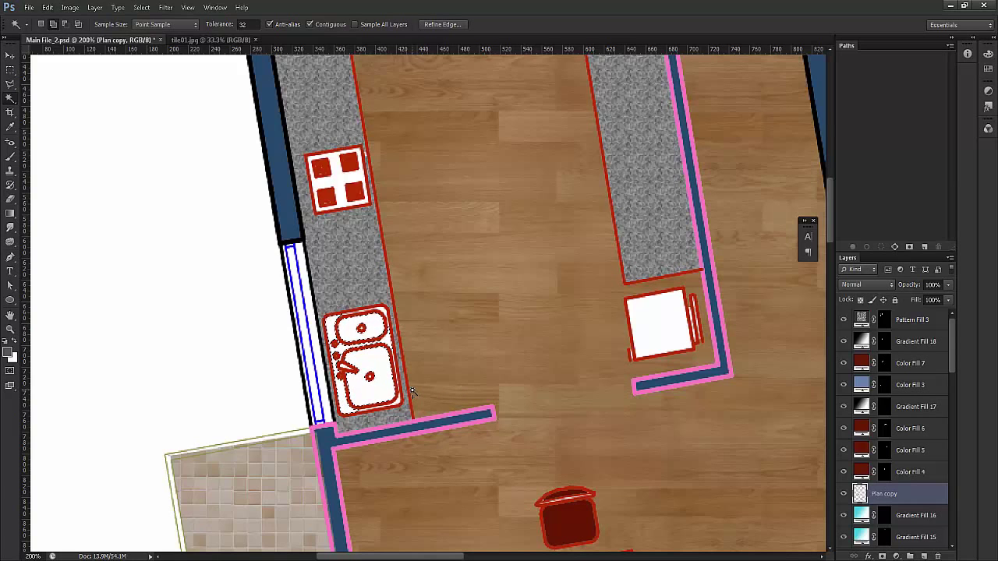
key("ctrl+plus")
key("ctrl+plus")
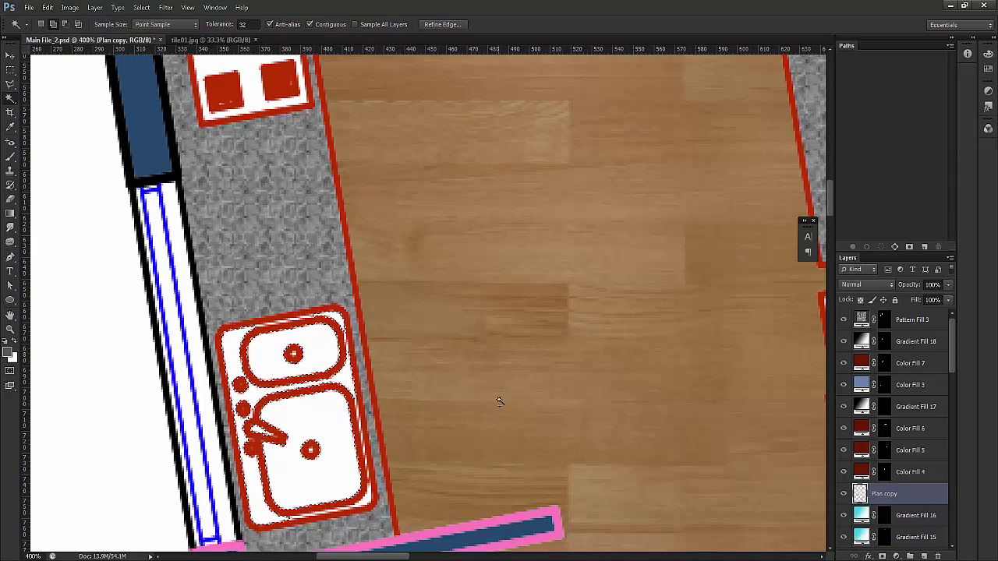
key("ctrl+minus")
key("ctrl+minus")
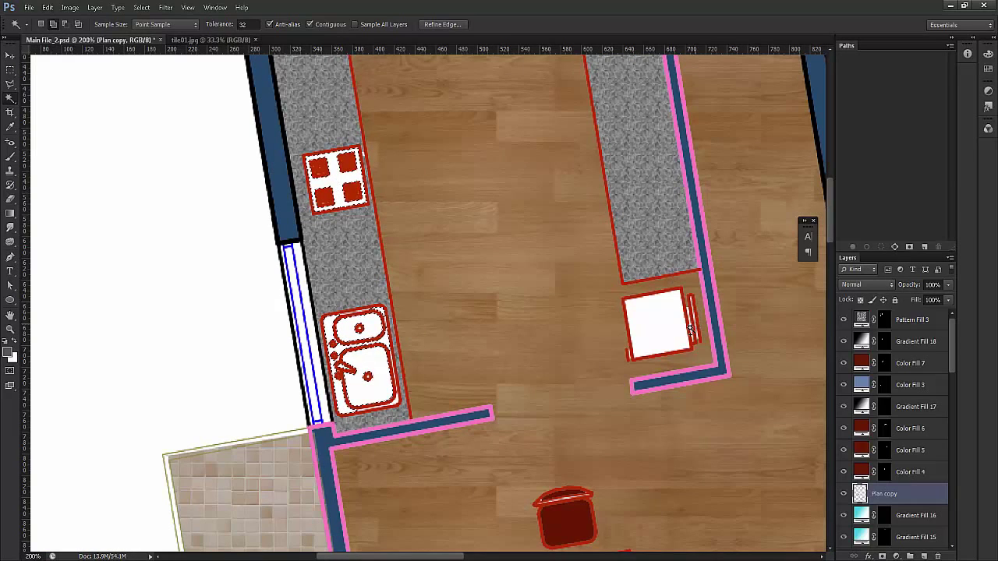
left_click(650, 337, "shift")
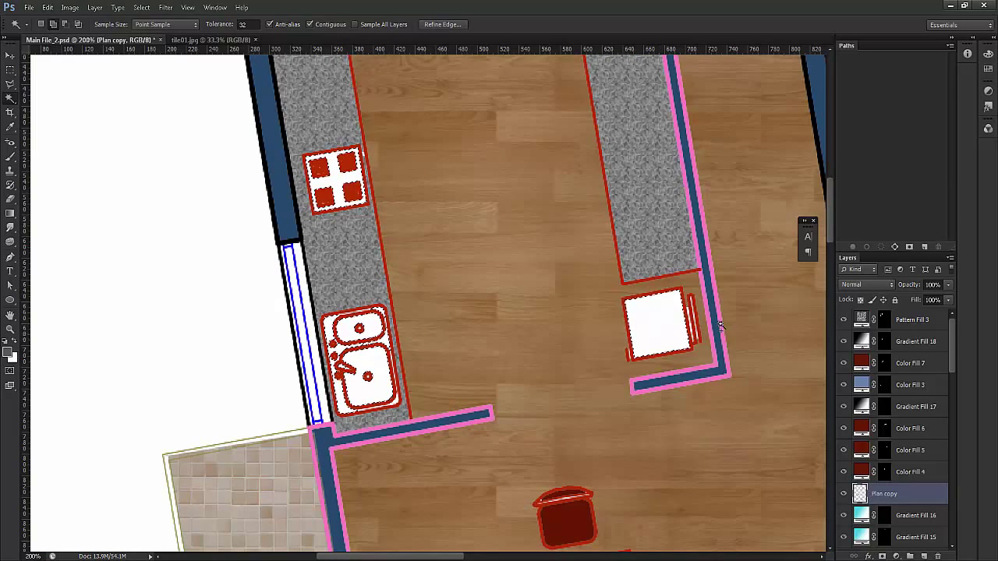
left_click(886, 319)
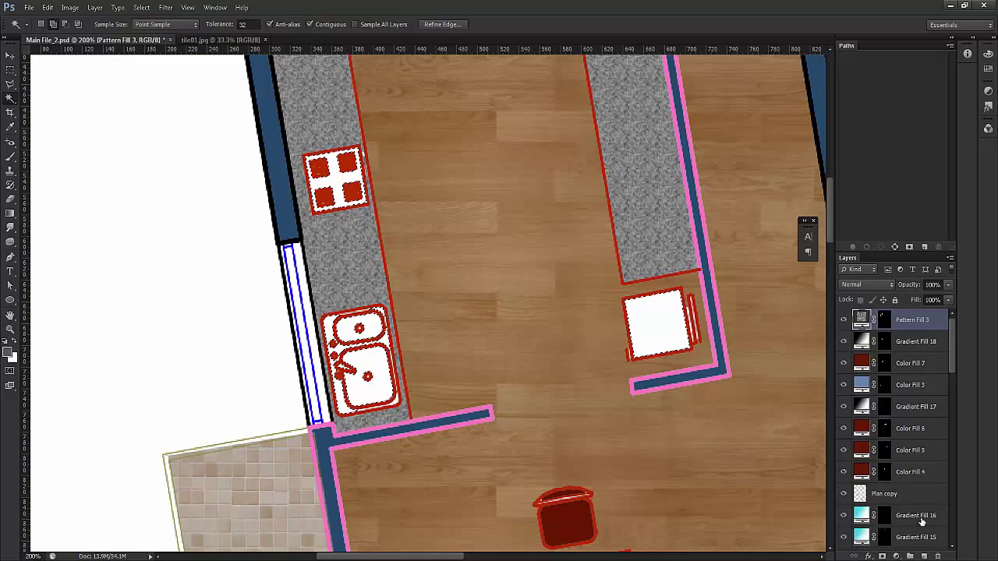
Add a new empty Layer 1 above Pattern Fill 3
left_click(924, 556)
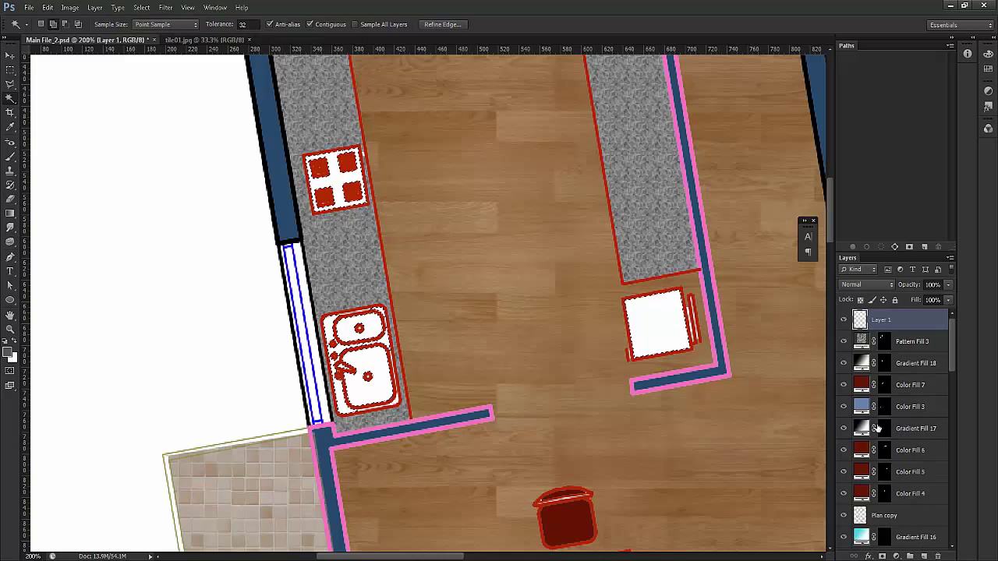
left_click(868, 556)
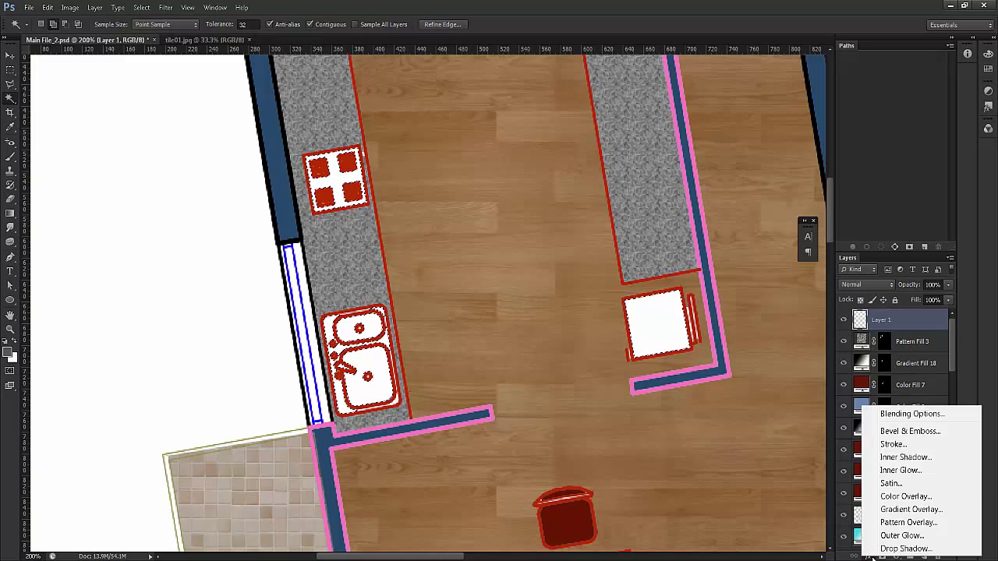
left_click(882, 556)
Try a radial Black, White gradient fill layer, then cancel it
left_click(896, 556)
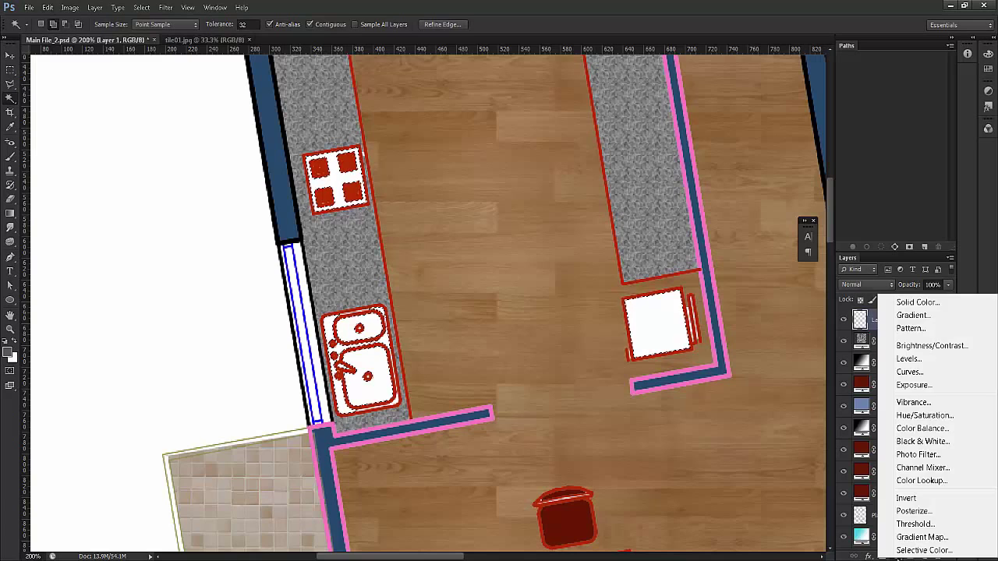
left_click(914, 315)
left_click(745, 193)
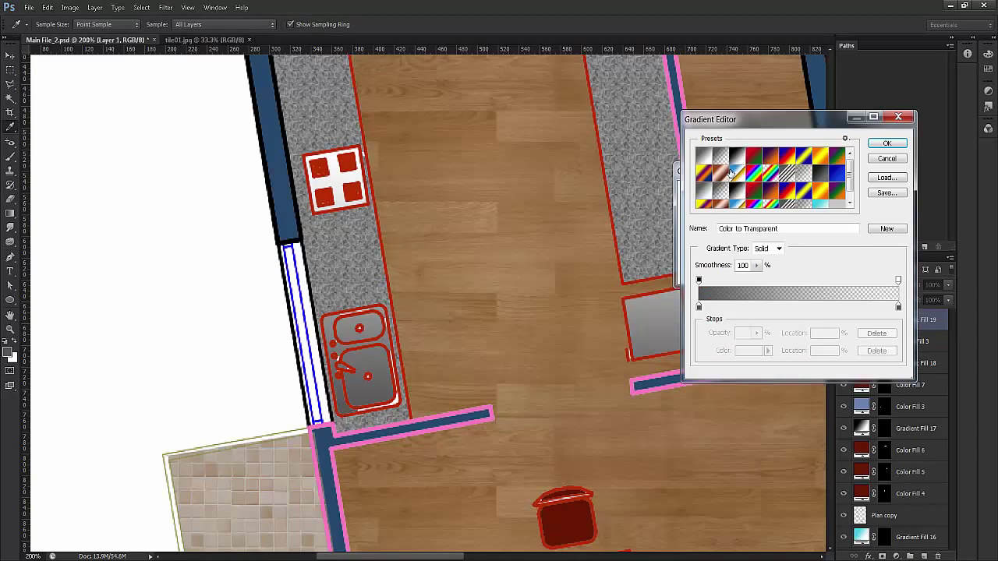
left_click(734, 160)
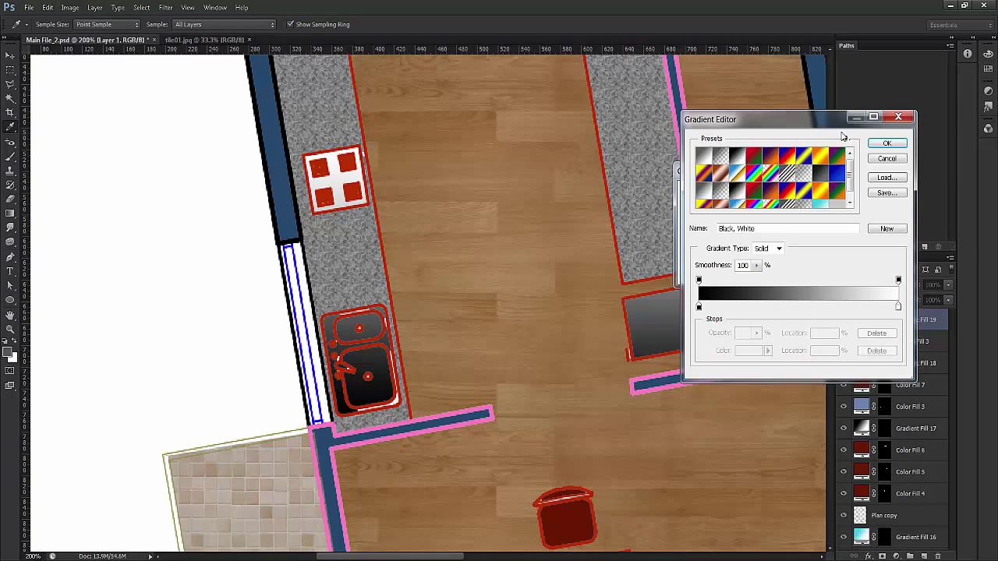
left_click(887, 144)
left_click(733, 209)
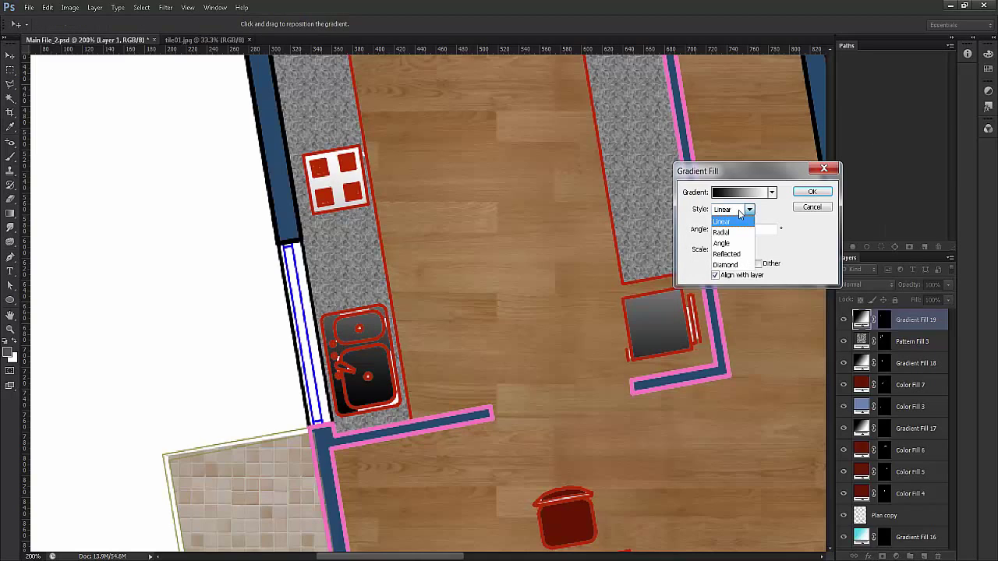
left_click(726, 220)
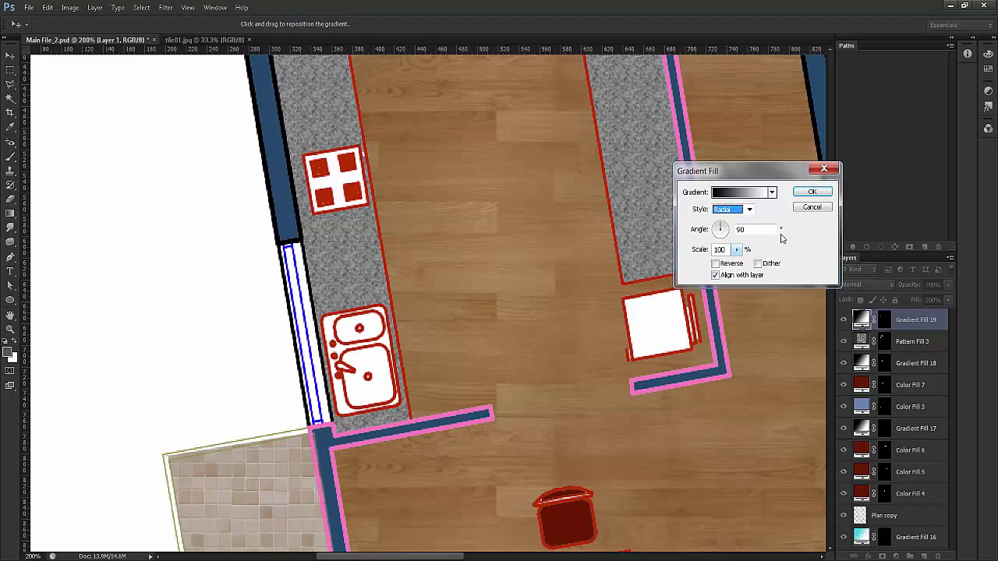
left_click(812, 208)
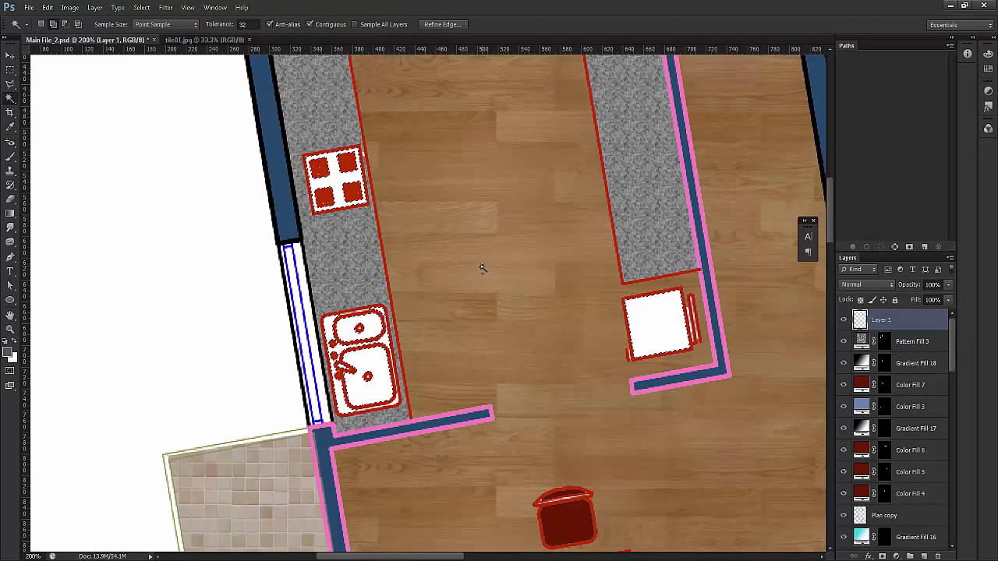
Clear the selection, reselect the sink area from Plan copy, and make Layer 1 active
key("ctrl+d")
left_click(372, 331)
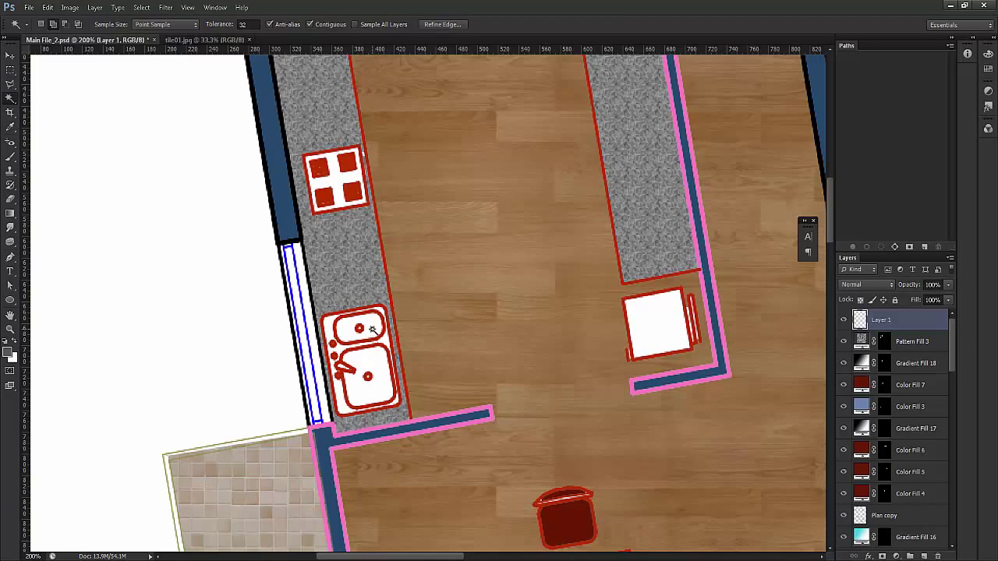
left_click(863, 515)
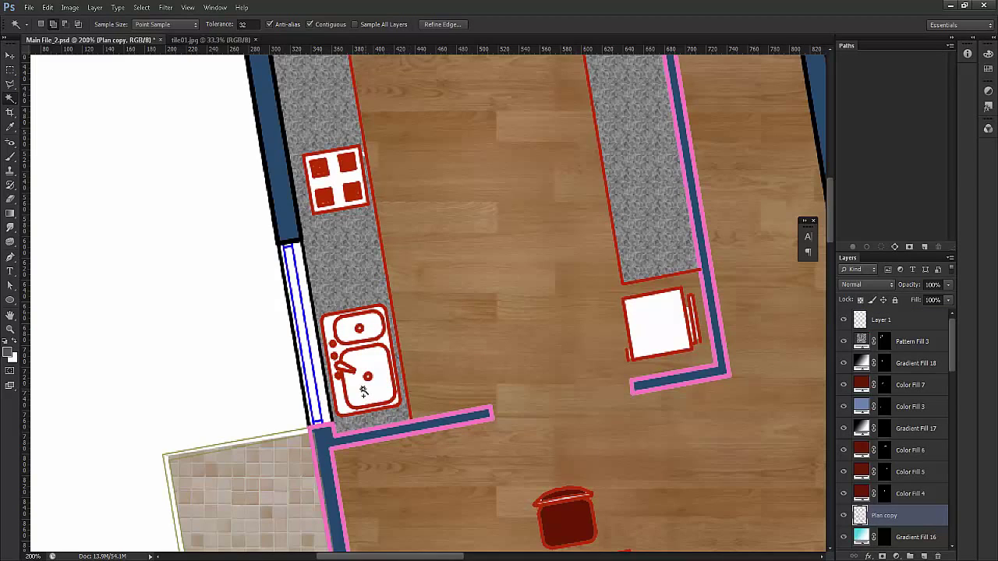
left_click_drag(691, 403, 723, 398)
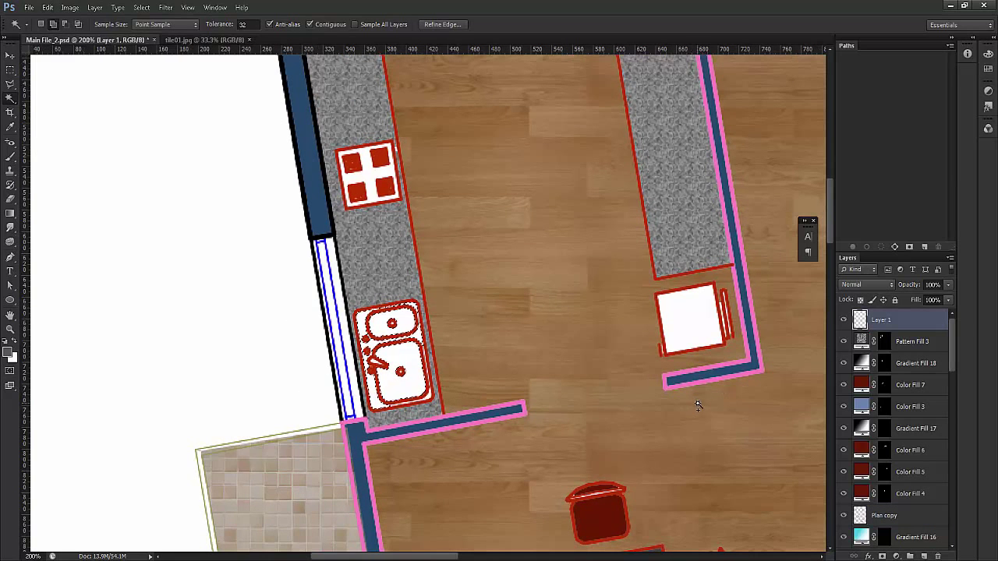
left_click(881, 322)
Add a reversed radial Black, White gradient fill to the sink at 150% scale
left_click(896, 556)
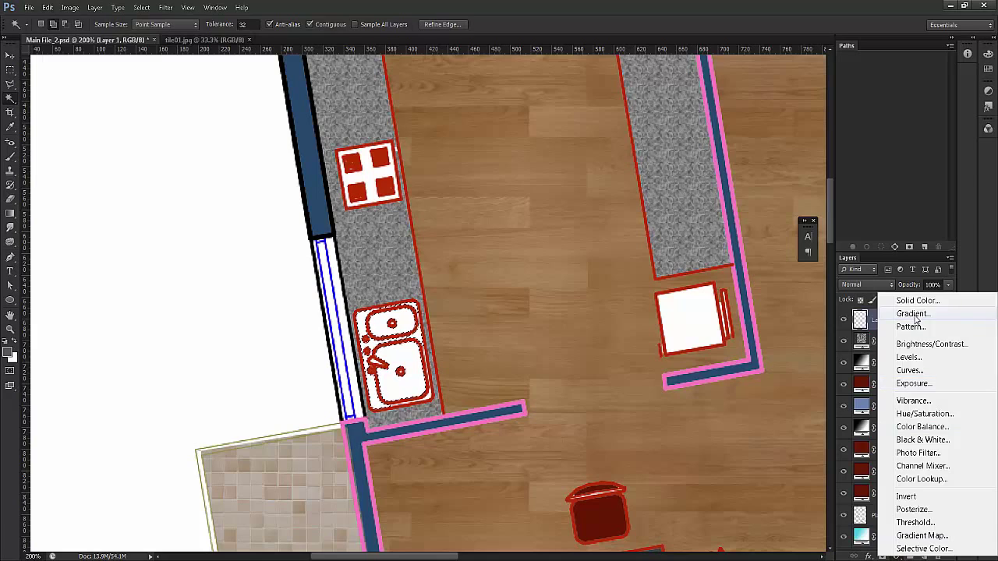
left_click(914, 314)
left_click(761, 193)
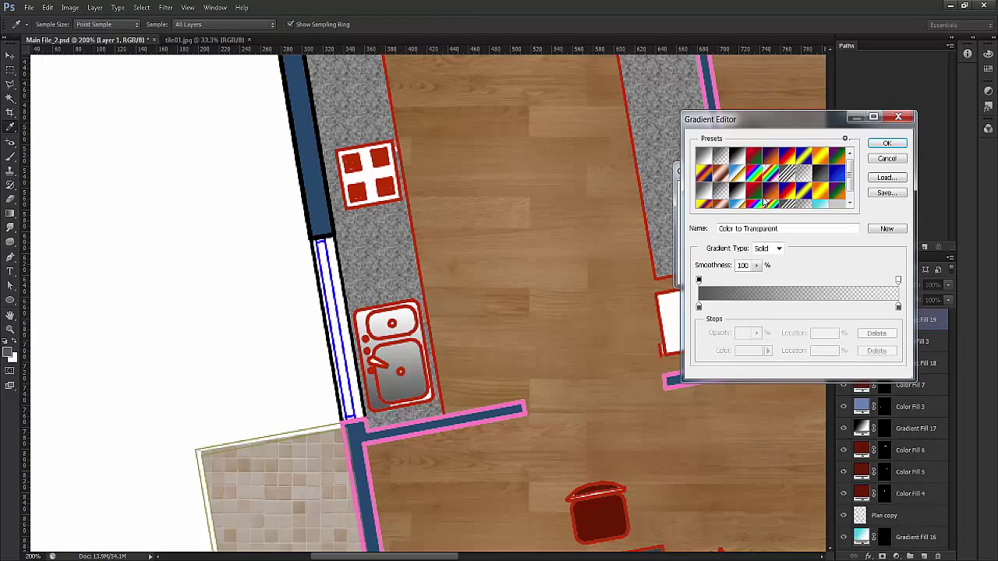
left_click(737, 156)
left_click(882, 146)
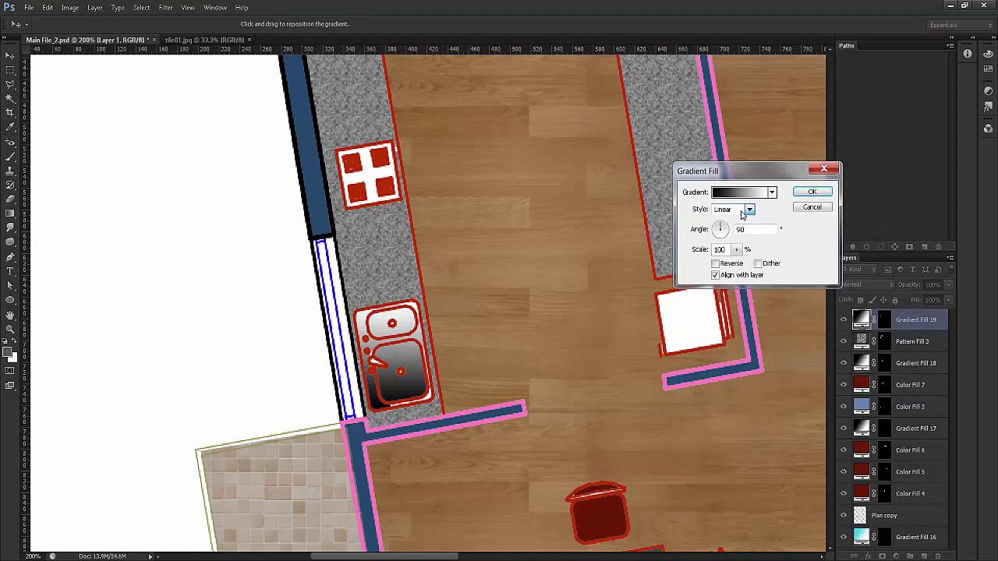
left_click(737, 209)
left_click(729, 231)
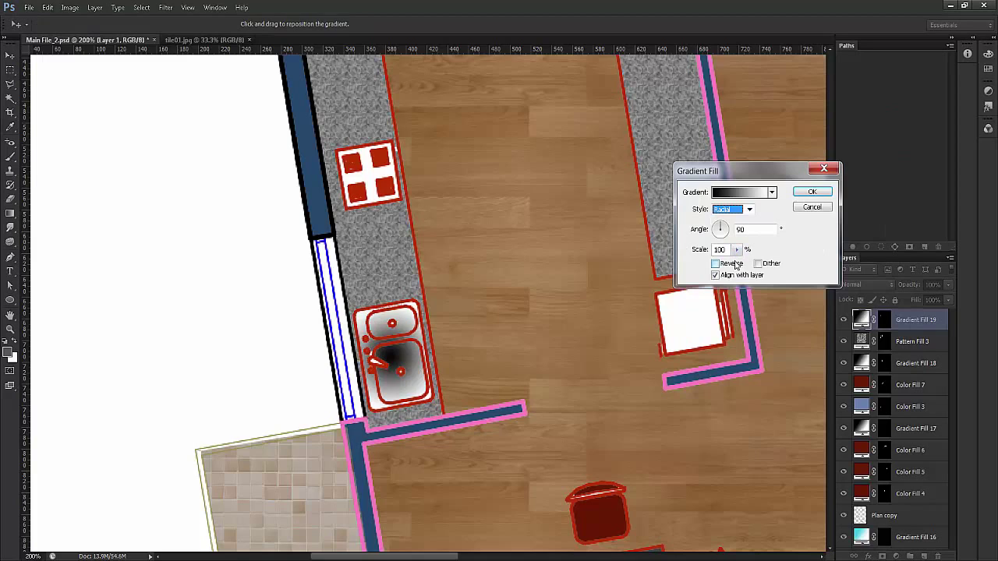
left_click(734, 265)
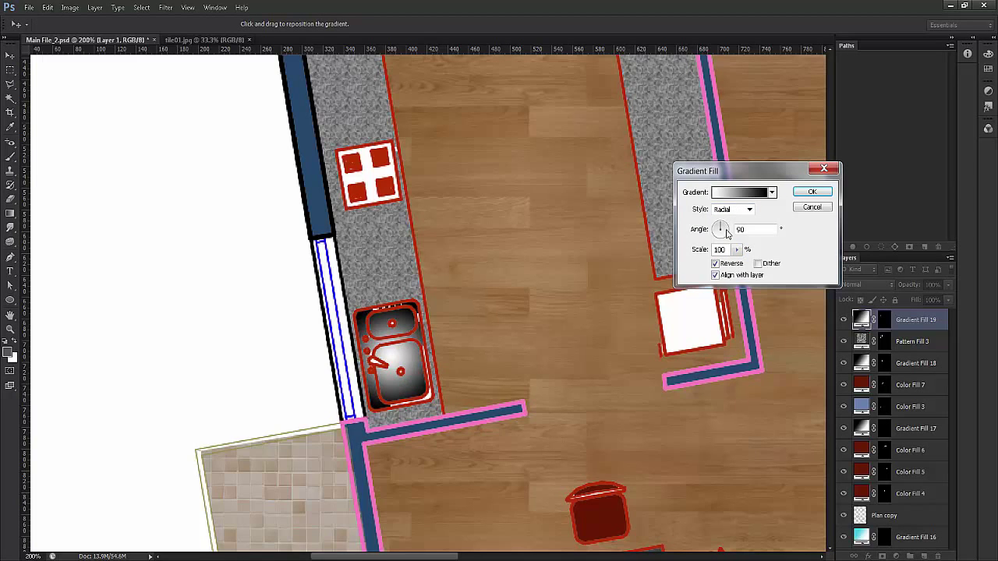
mouse_move(736, 250)
left_mouse_down()
mouse_move(747, 268)
mouse_move(744, 259)
left_mouse_up()
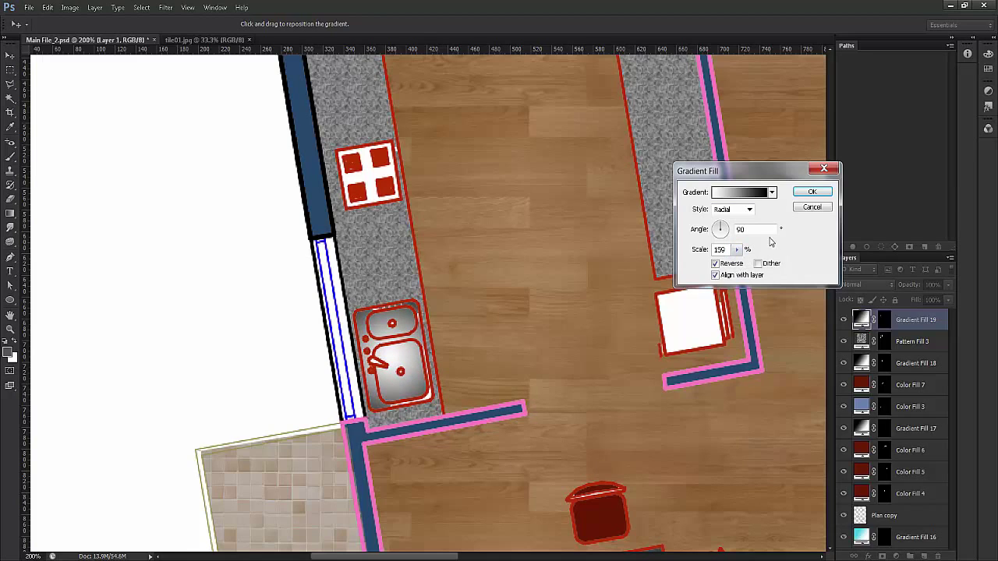
left_click(733, 198)
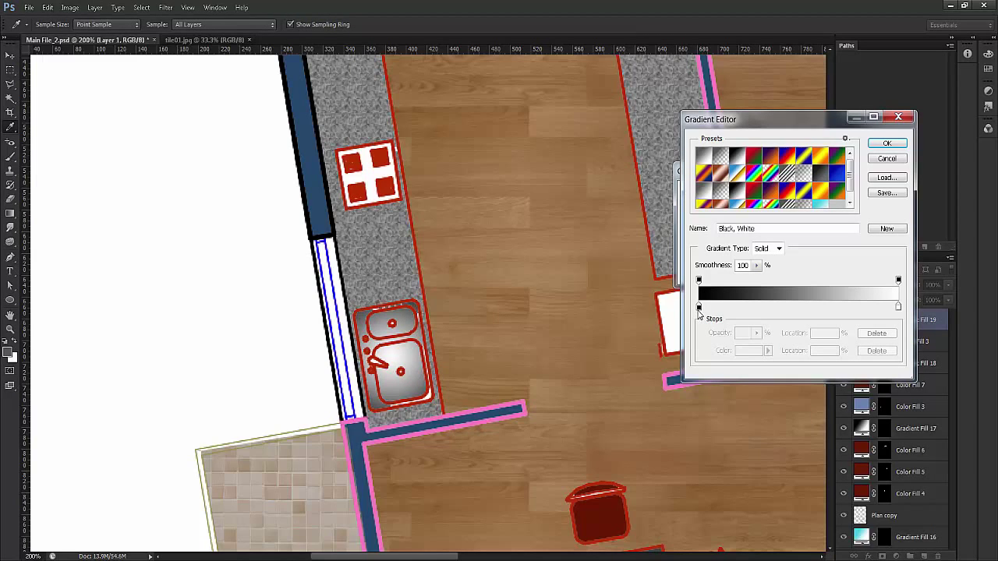
Try a blue preset, then recolour the gradient's dark stop to dark blue
left_click(699, 307)
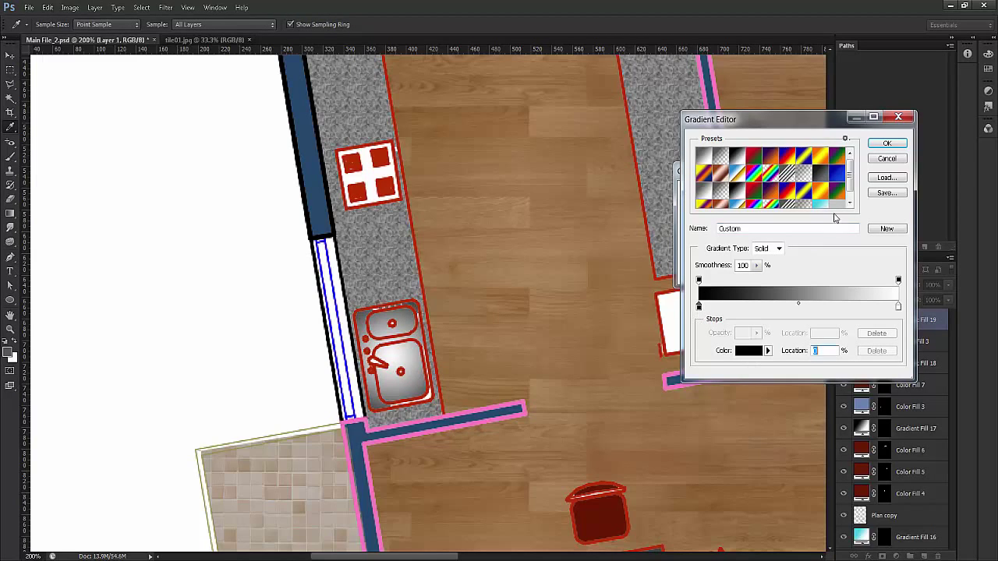
left_click(837, 179)
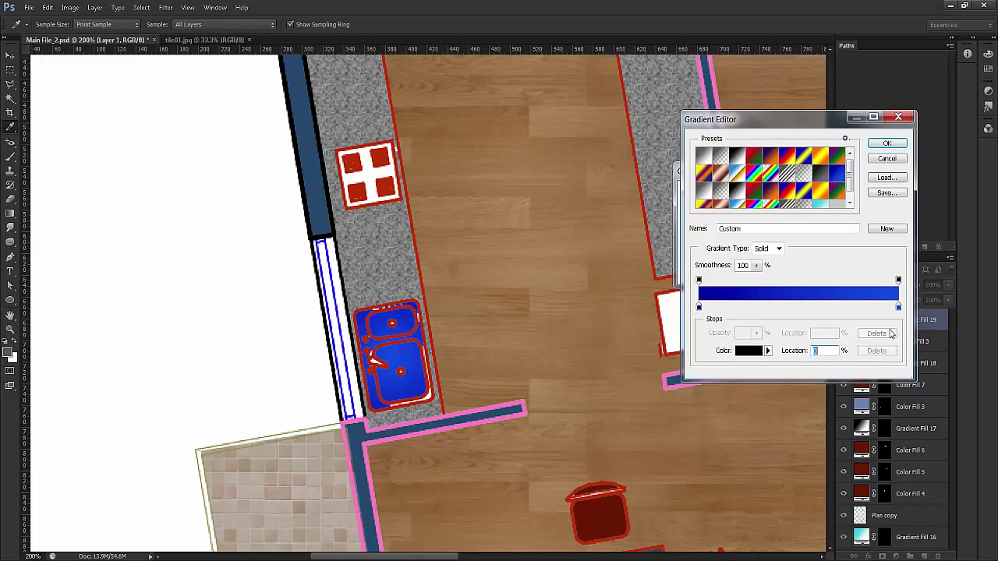
left_click(733, 161)
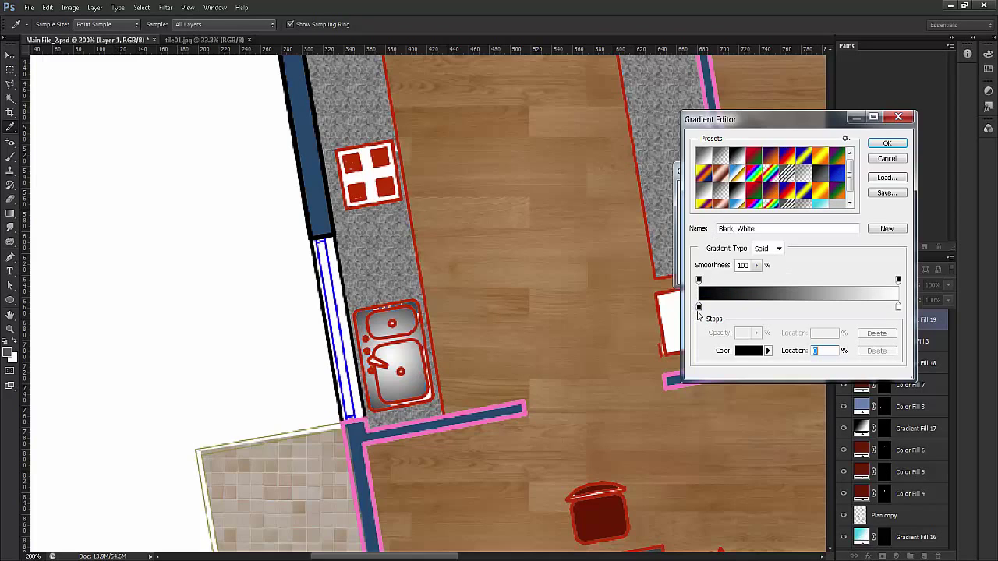
left_click(742, 355)
left_click_drag(825, 269, 872, 268)
left_click(969, 190)
Refine the dark stop to navy, accept the navy-to-white gradient, and set Scale to 149%
left_click(699, 306)
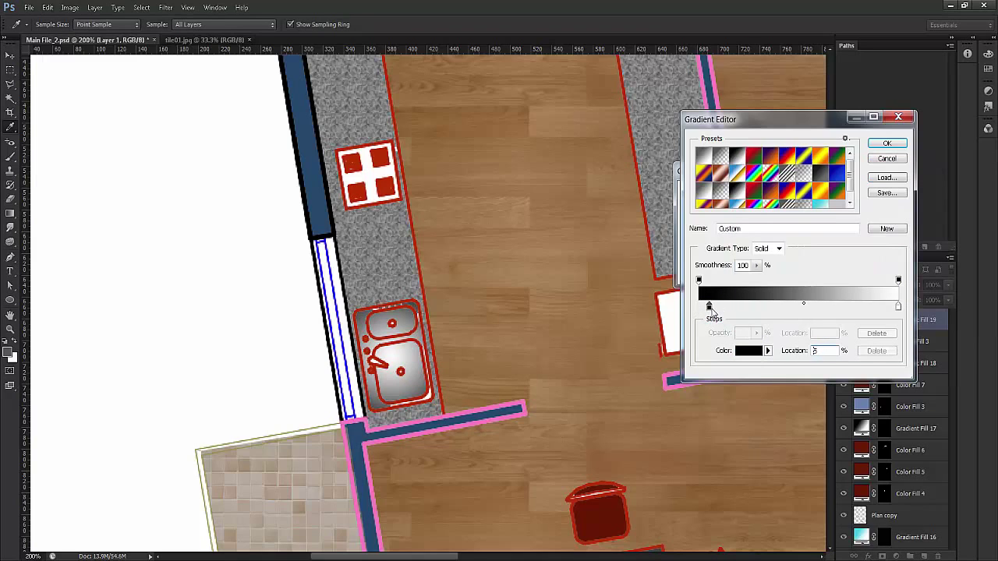
left_click(746, 352)
left_click(874, 234)
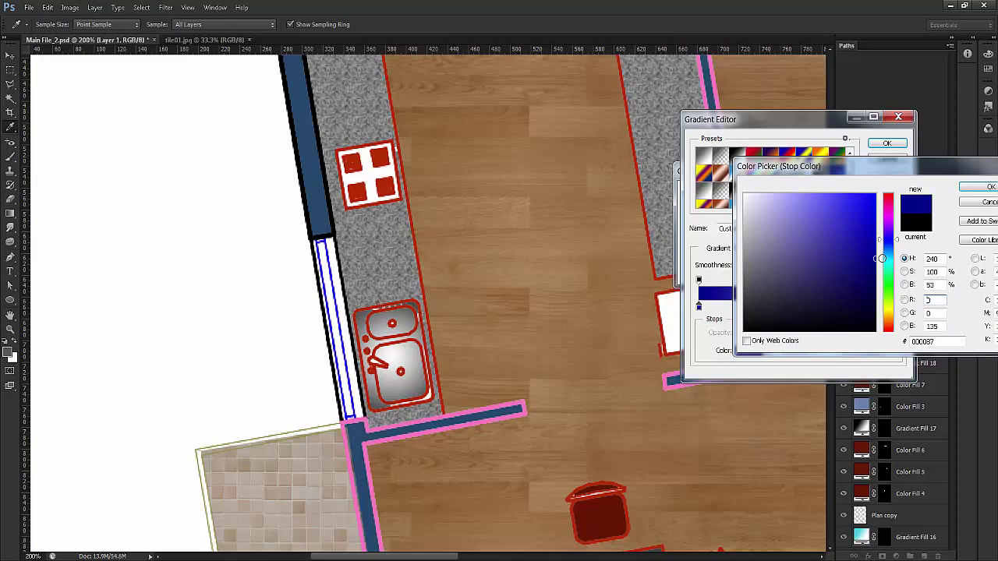
left_click(975, 186)
left_click(749, 353)
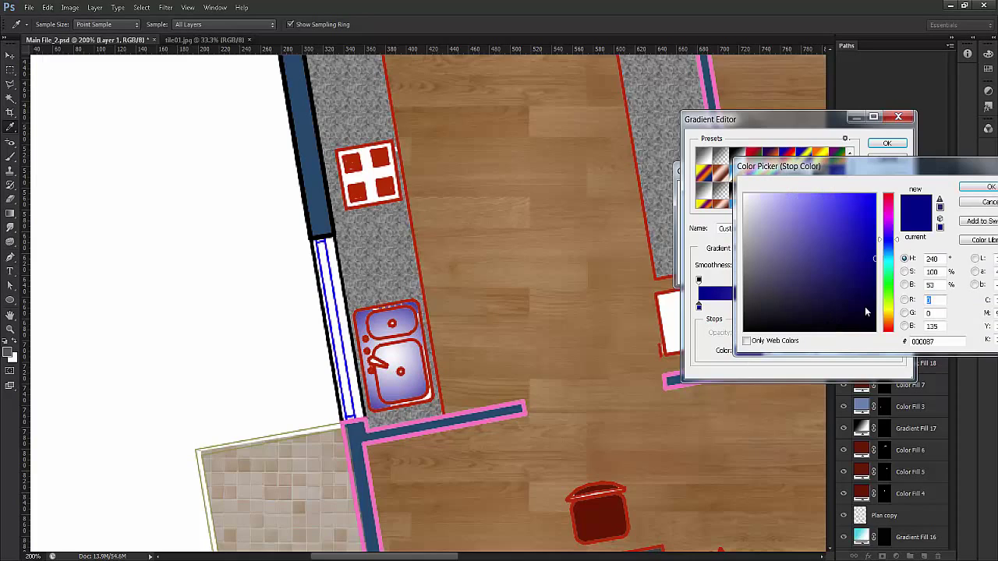
left_click(873, 270)
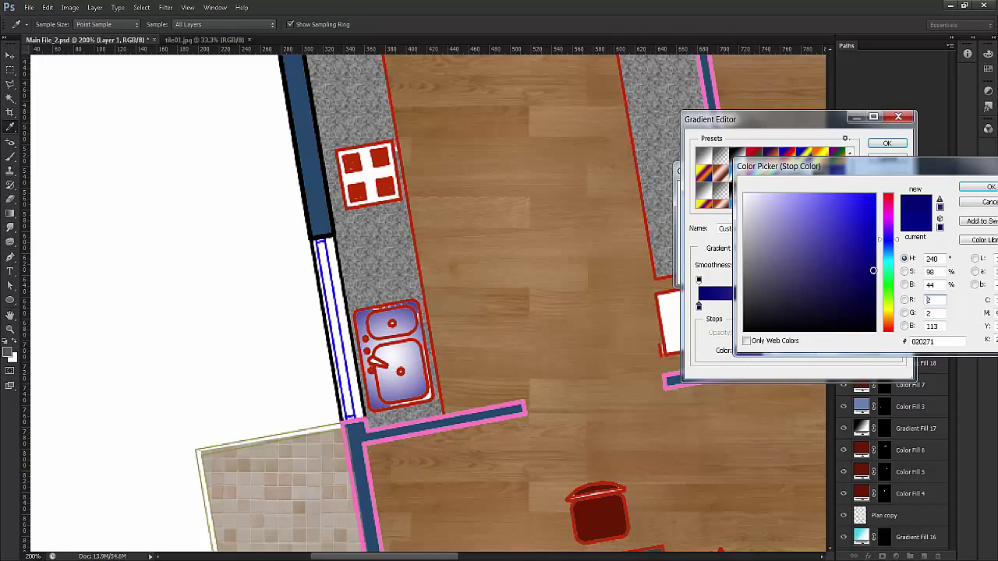
left_click(970, 187)
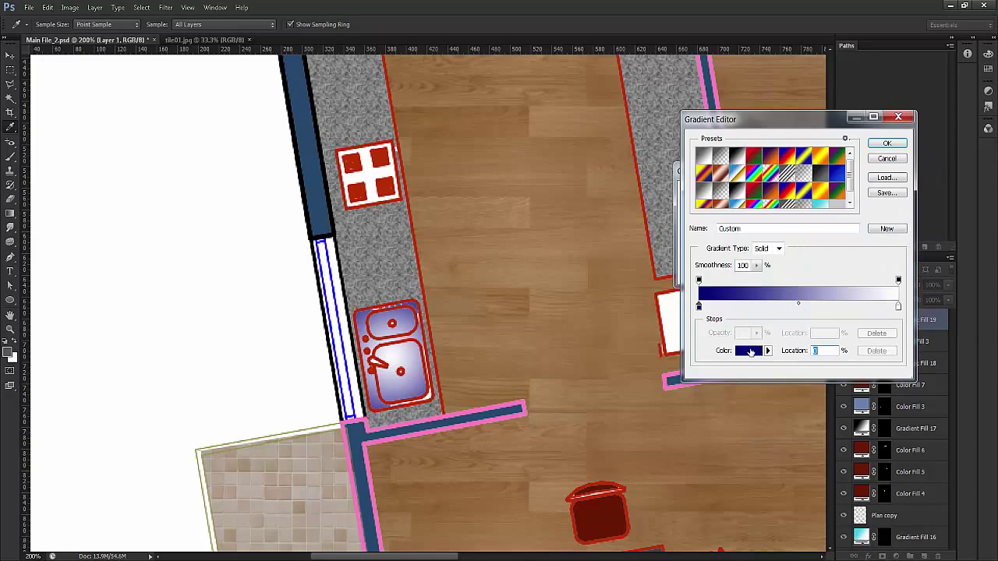
left_click(750, 352)
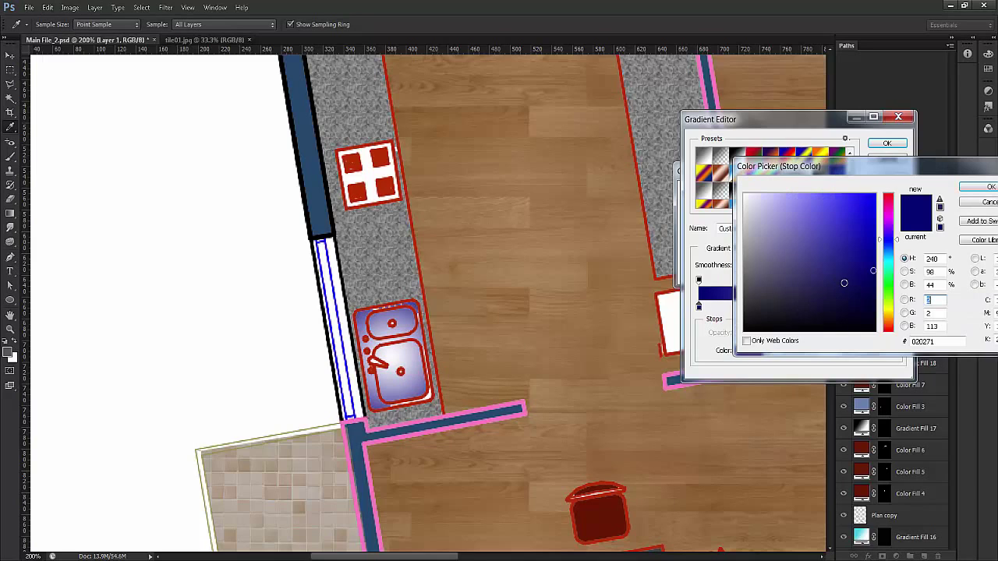
left_click(969, 188)
left_click(888, 145)
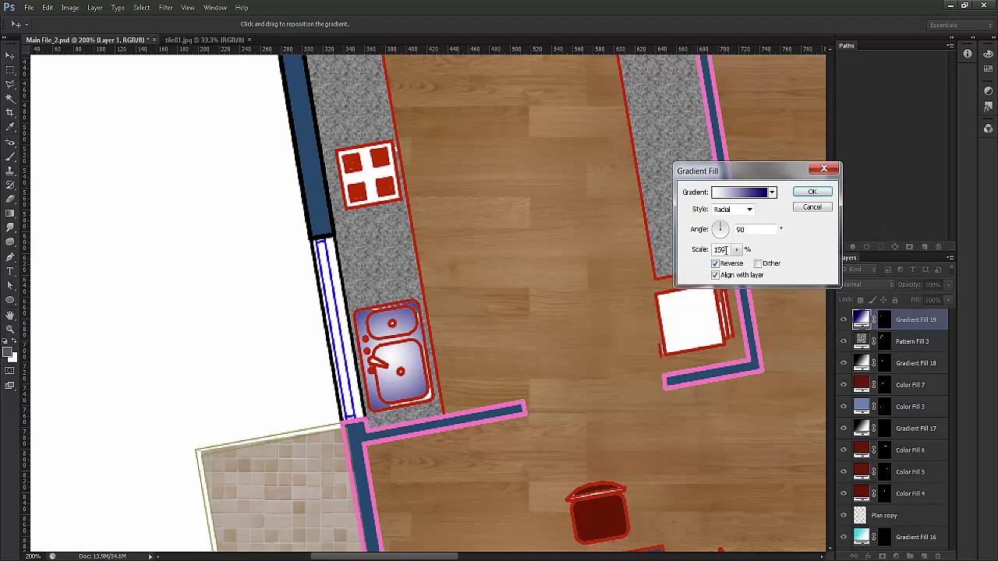
left_click_drag(736, 250, 737, 266)
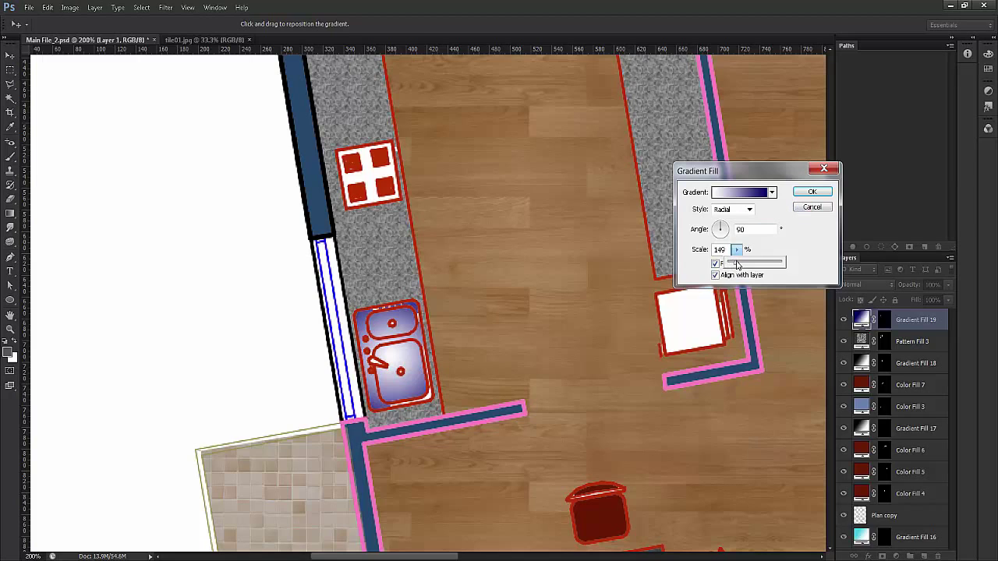
Try brighter sky-blue shades on the dark stop, then cancel to keep navy
left_click(737, 196)
left_click(699, 307)
left_click(747, 351)
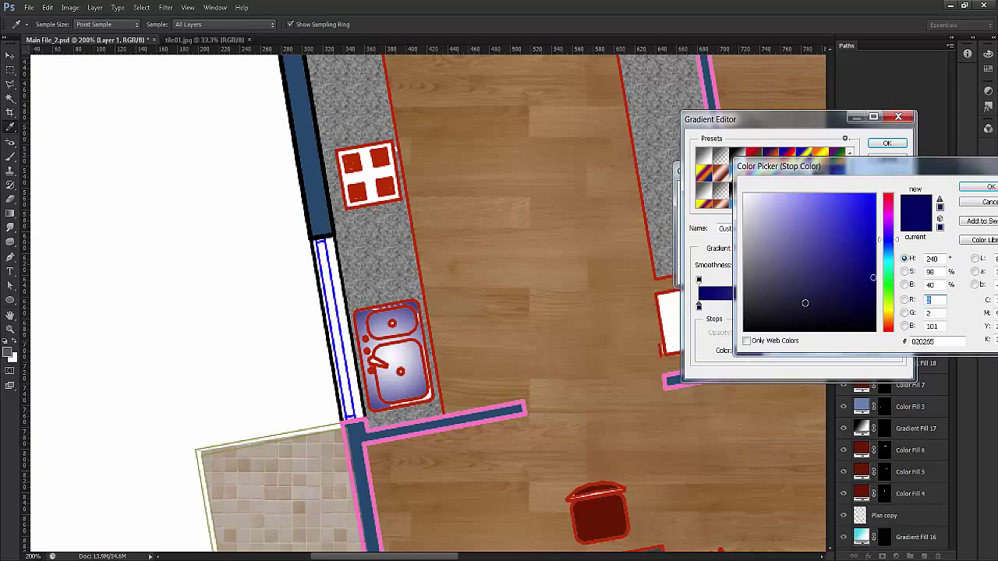
left_click_drag(872, 247, 802, 197)
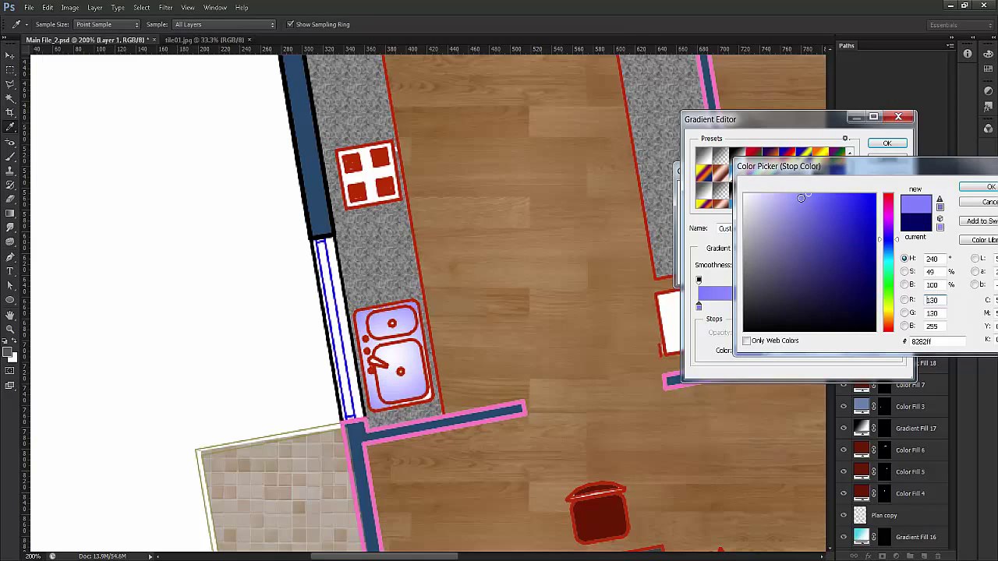
left_click(811, 224)
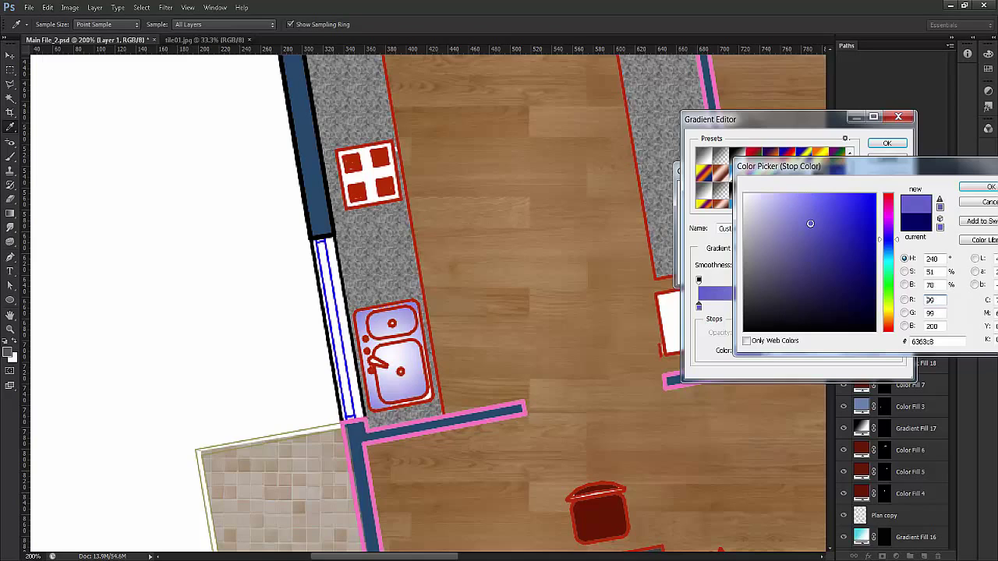
left_click(893, 255)
left_click_drag(849, 226, 862, 222)
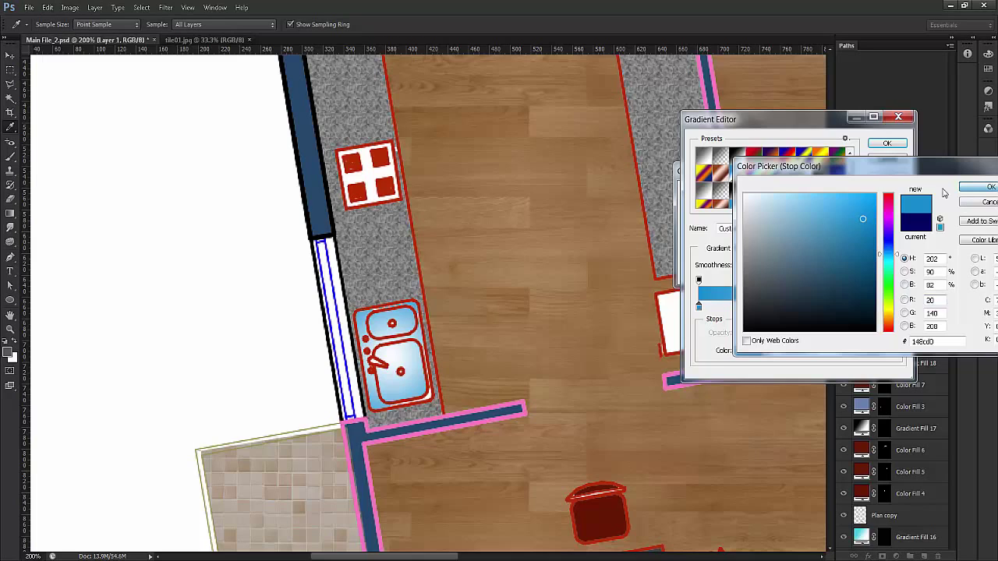
left_click(970, 204)
Switch the gradient to the cyan-to-white preset and accept it
scroll(828, 205, "down", 2)
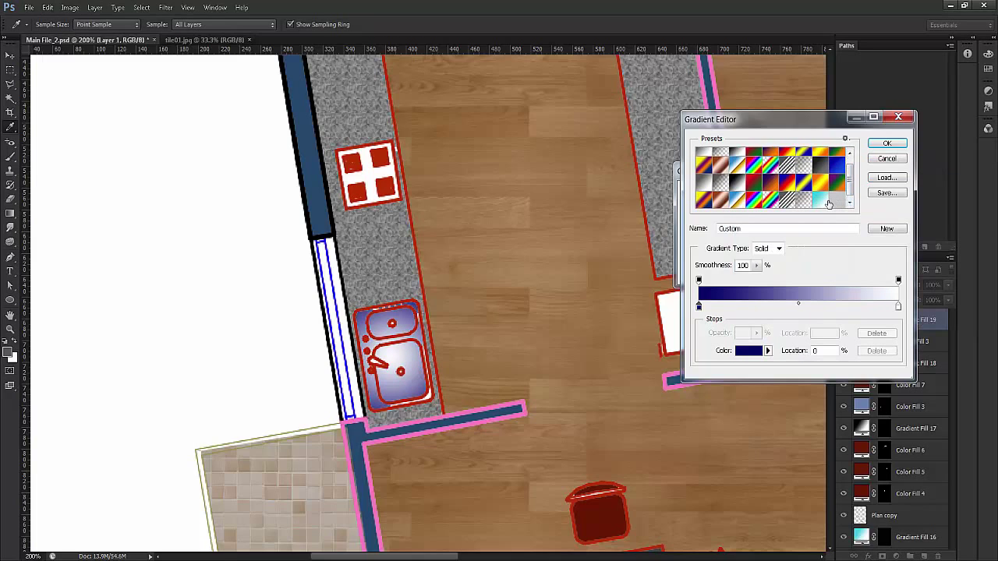
left_click(823, 202)
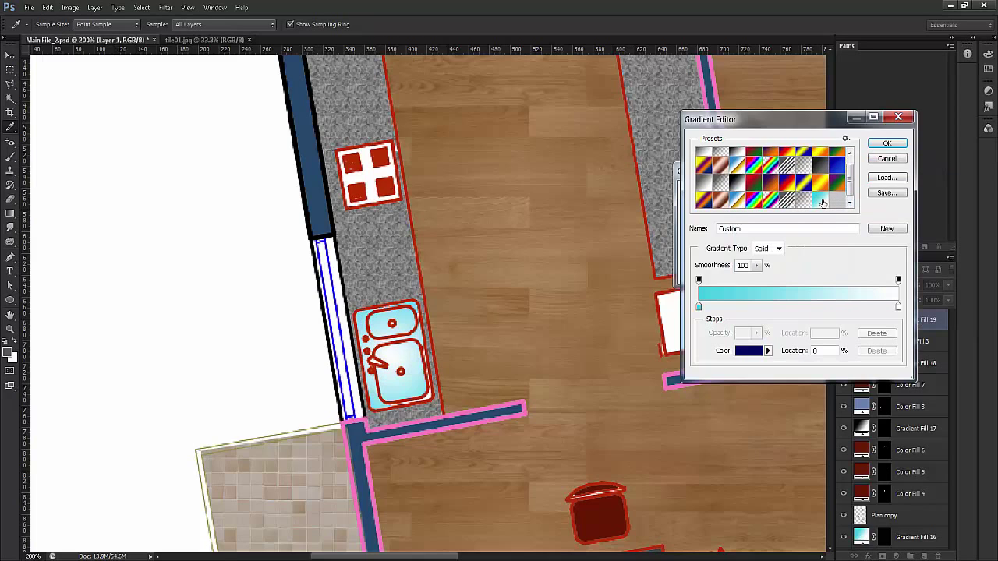
left_click(887, 143)
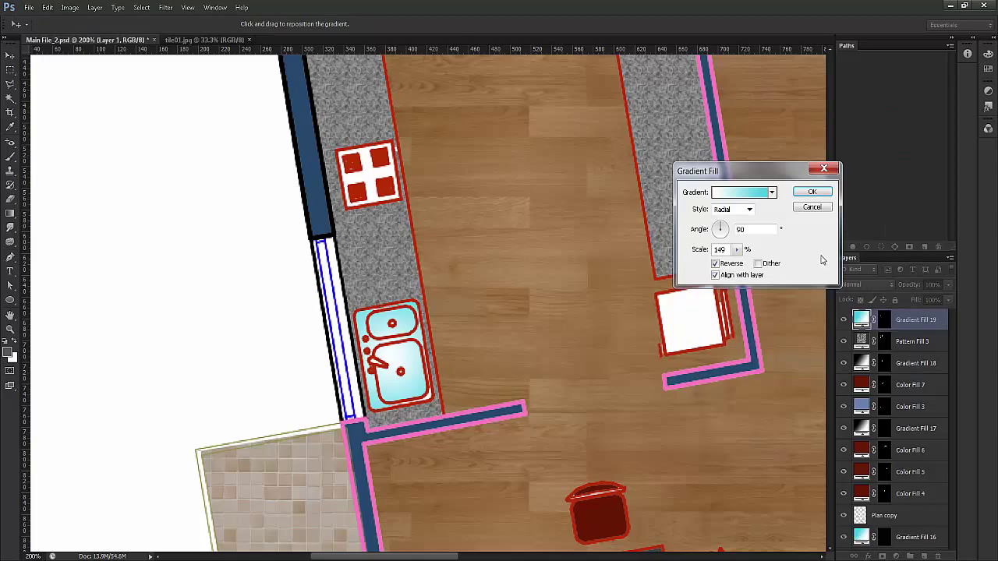
Confirm the cyan-to-white sink fill, look over the plan, and select the Flooring layer from the wood floor
left_click(806, 192)
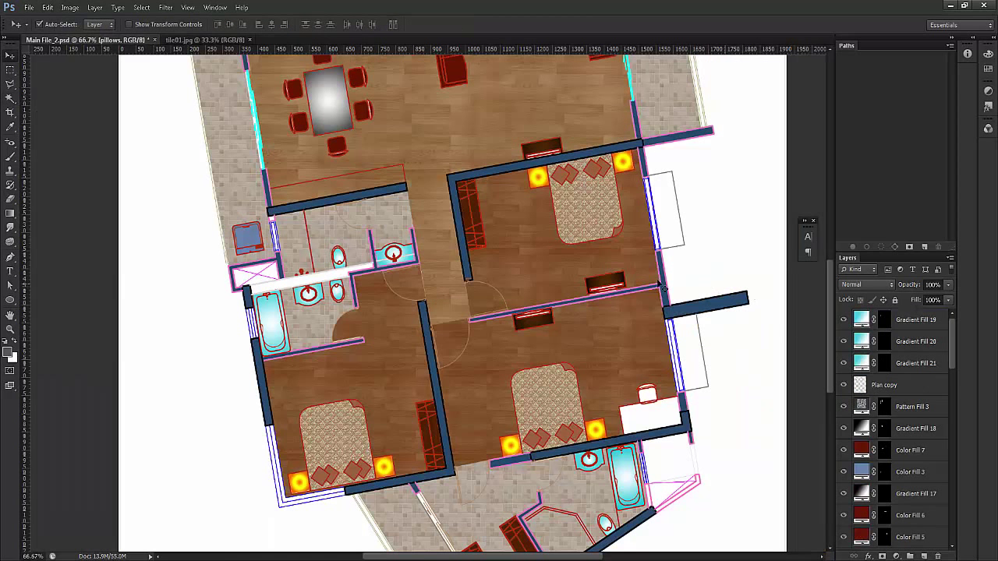
left_click_drag(439, 344, 464, 539)
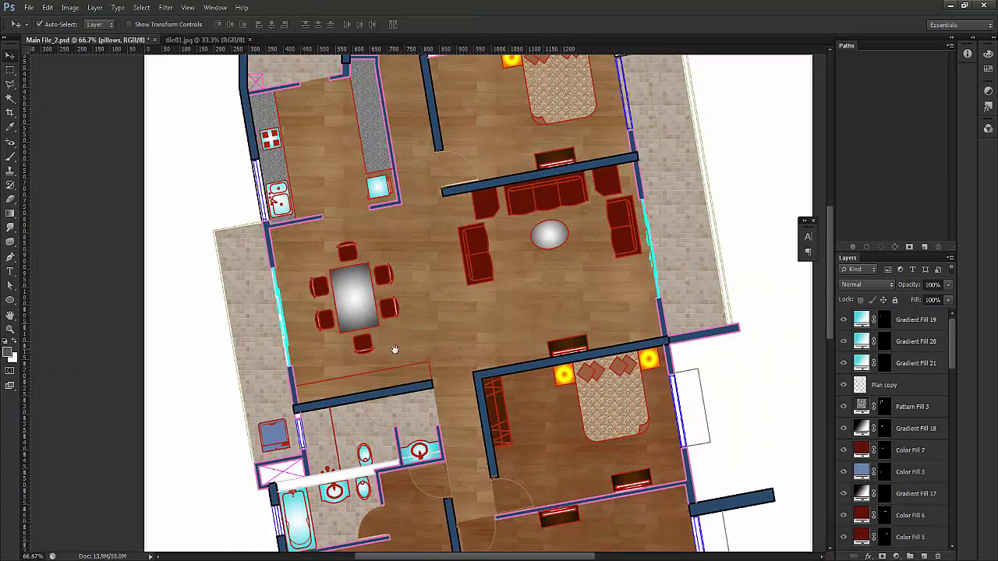
scroll(435, 258, "up", 5)
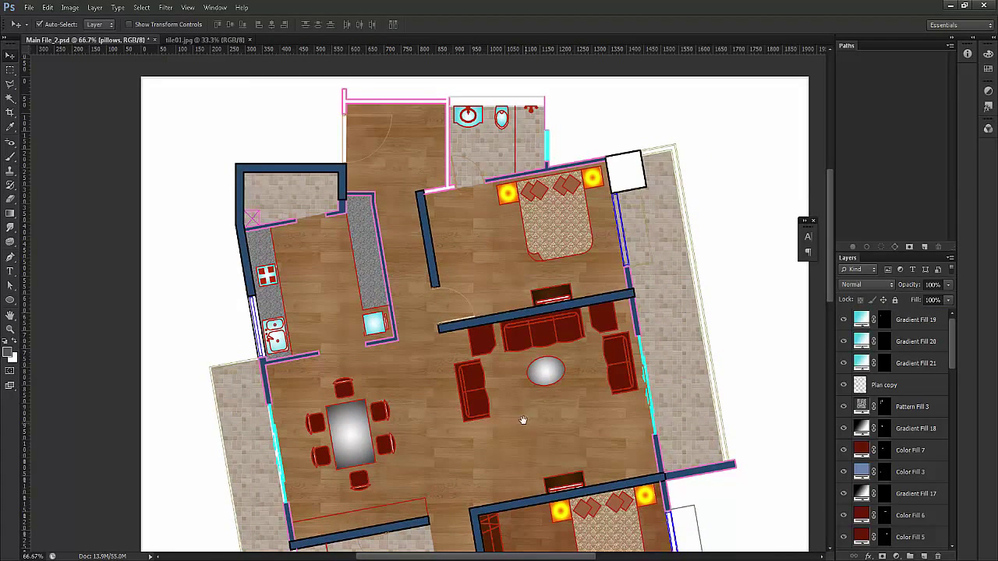
left_click_drag(525, 417, 512, 383)
left_click_drag(567, 408, 566, 363)
scroll(538, 334, "down", 1)
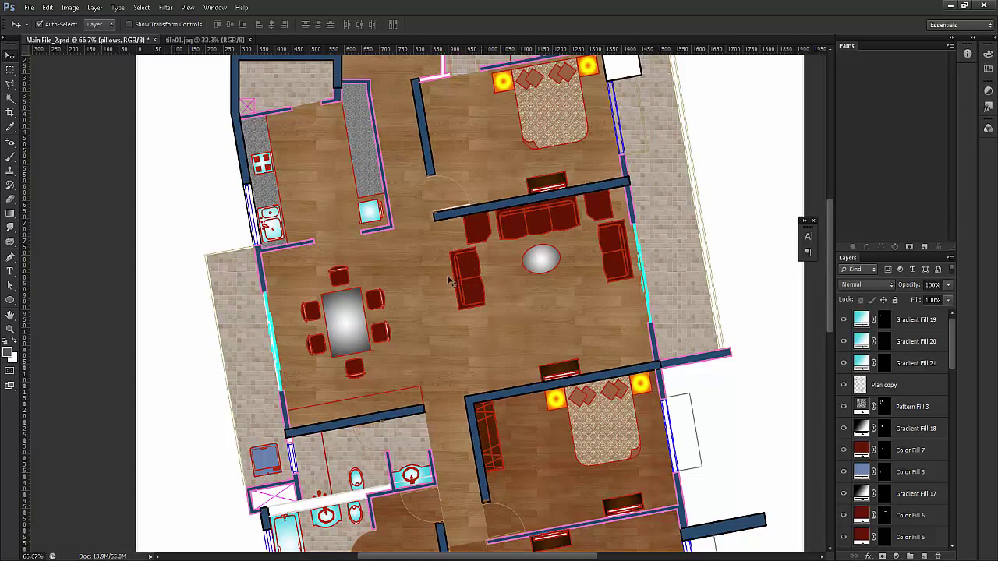
left_click(517, 311)
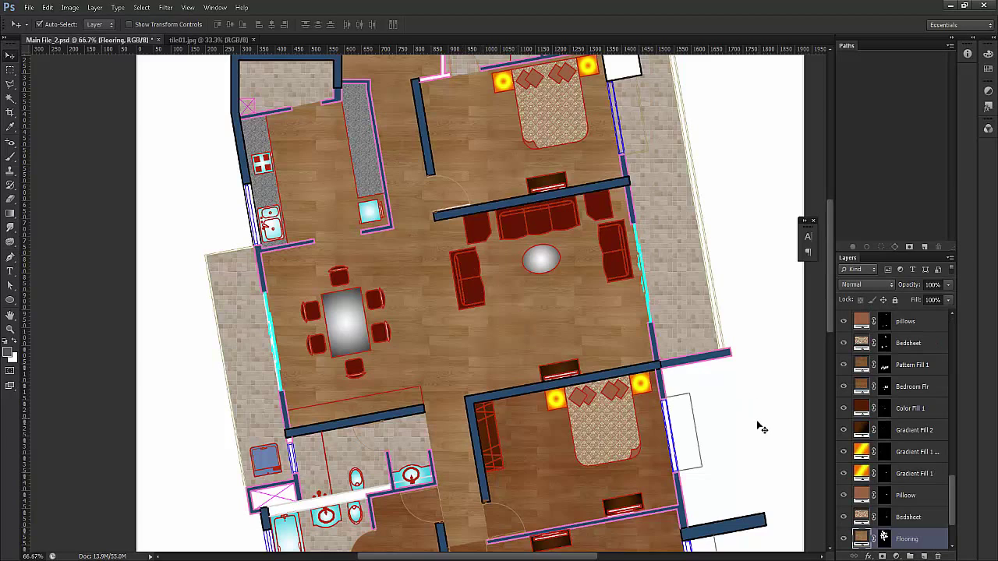
Add a new layer named Shadow above Flooring and switch to the Brush tool
left_click(843, 539)
left_click(843, 539)
left_click(924, 556)
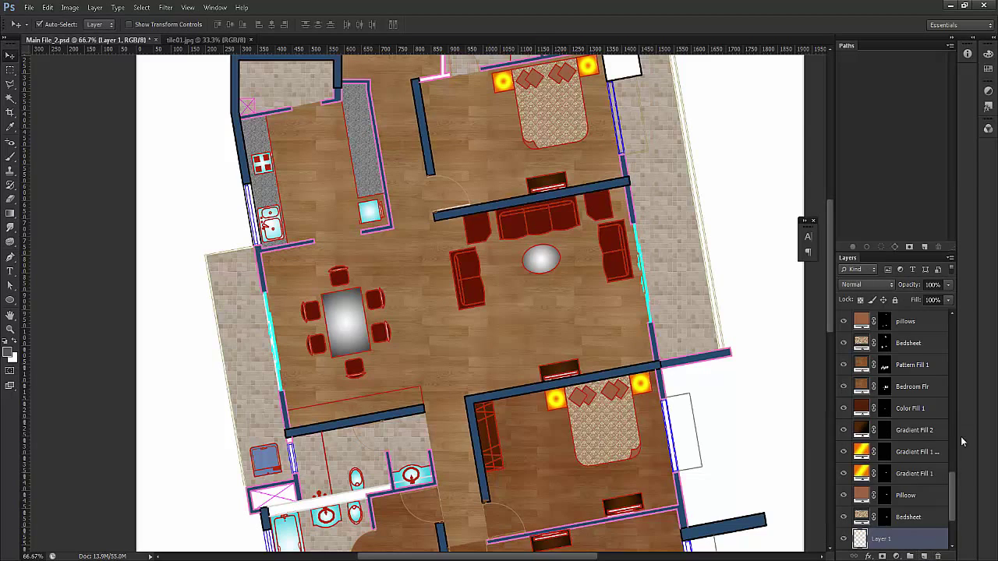
scroll(953, 515, "down", 3)
double_click(881, 452)
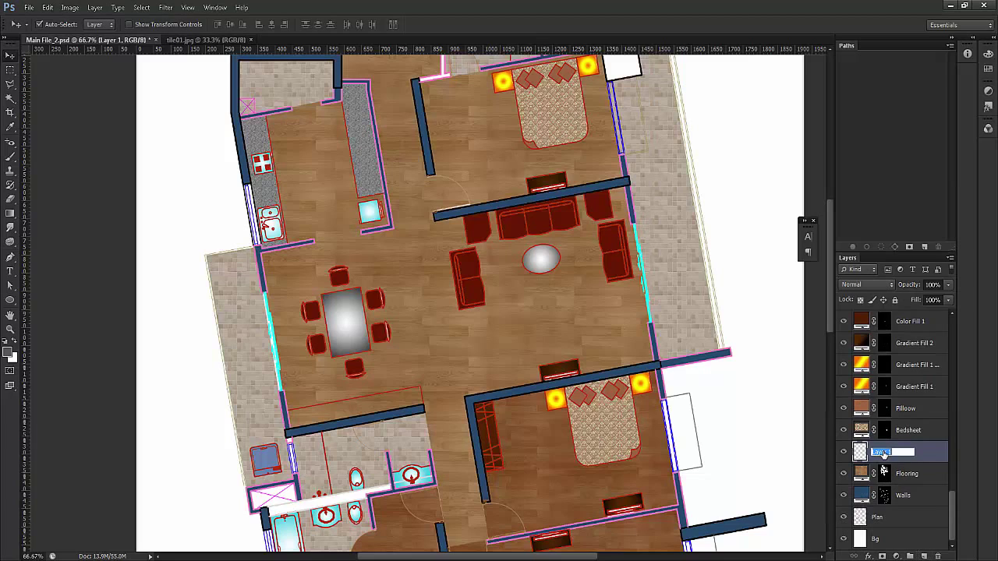
type("Shadow")
key("Return")
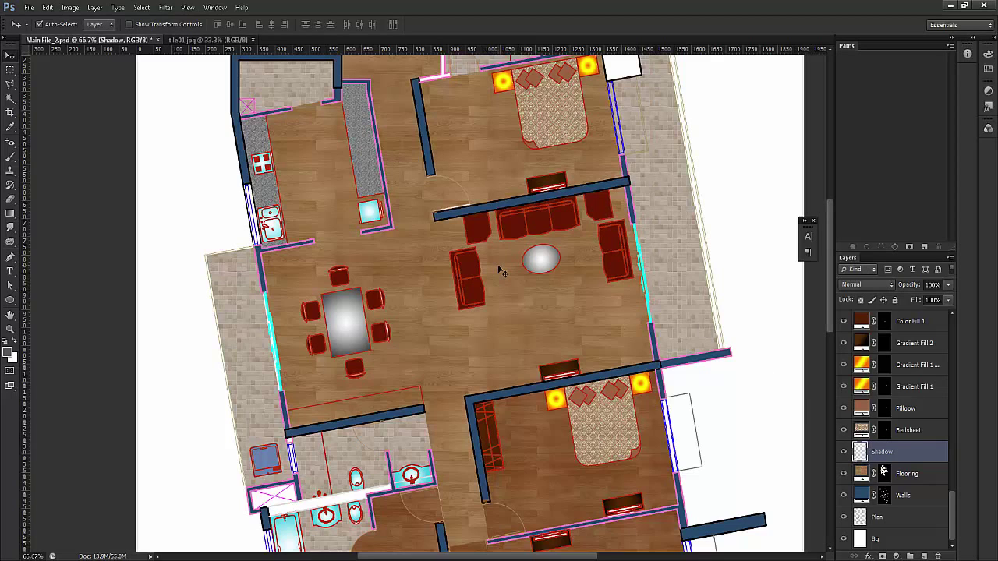
key("b")
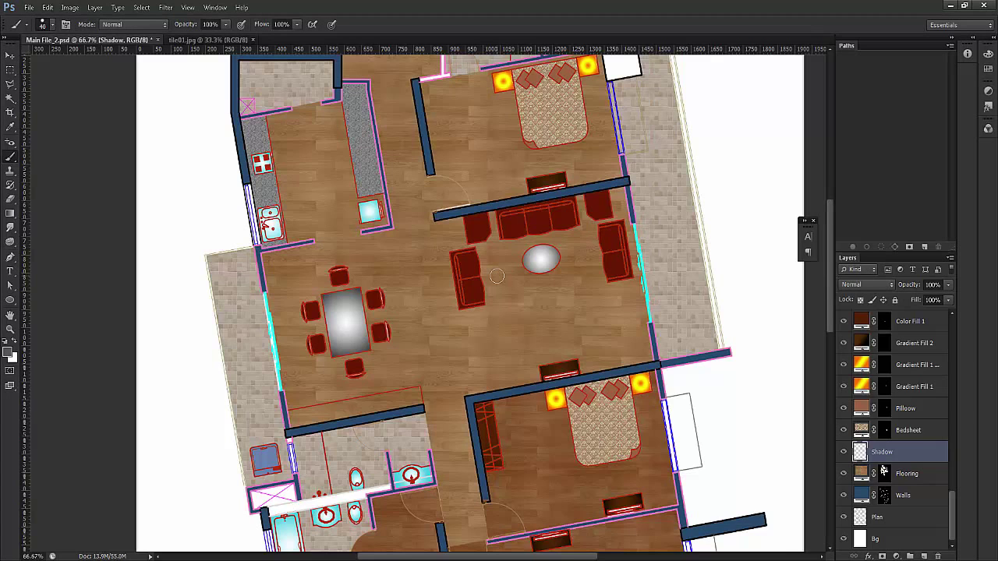
Drop brush hardness to nearly 0% and enlarge the brush with ]
right_click(497, 275)
scroll(712, 379, "down", 5)
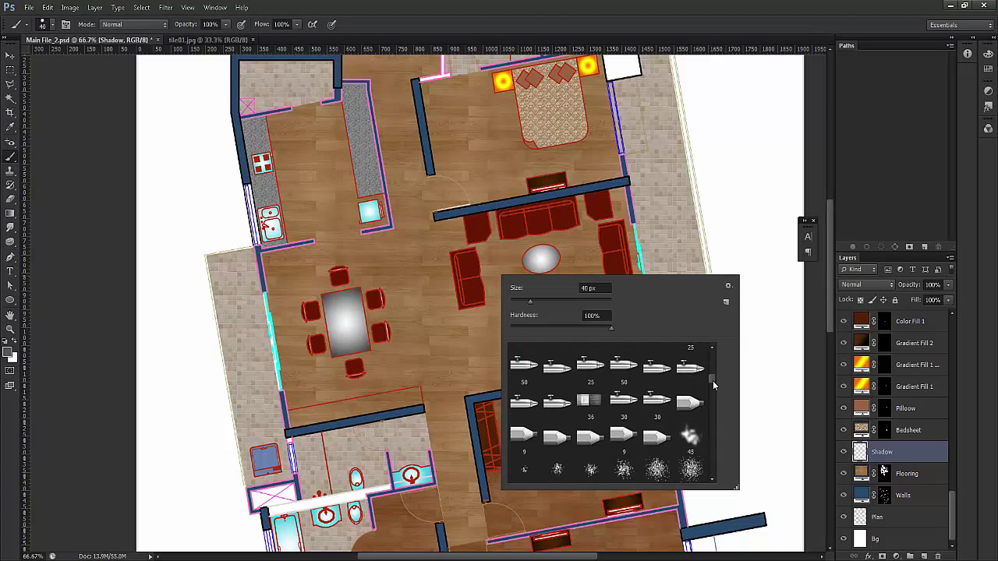
scroll(713, 381, "up", 5)
left_click(514, 328)
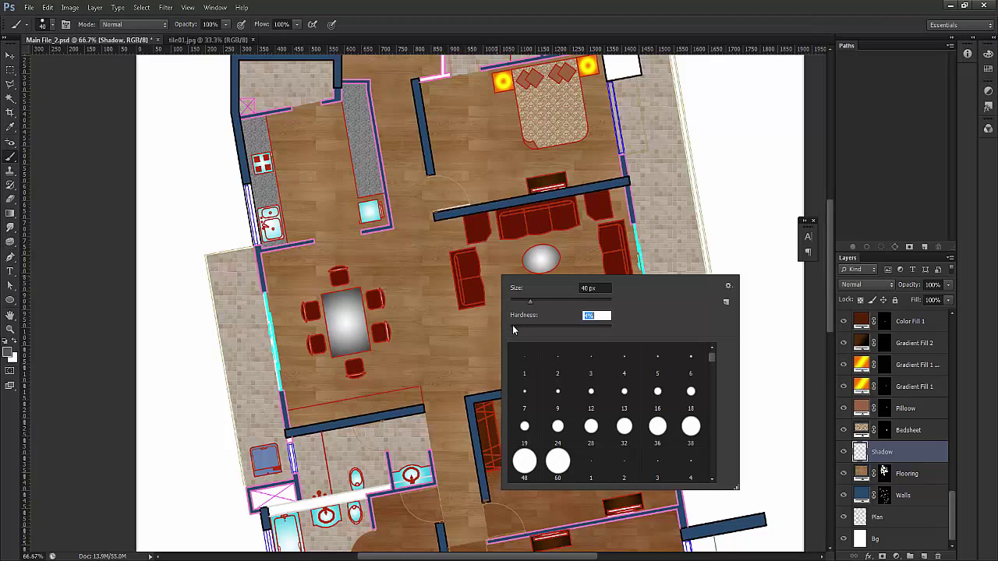
left_click(479, 20)
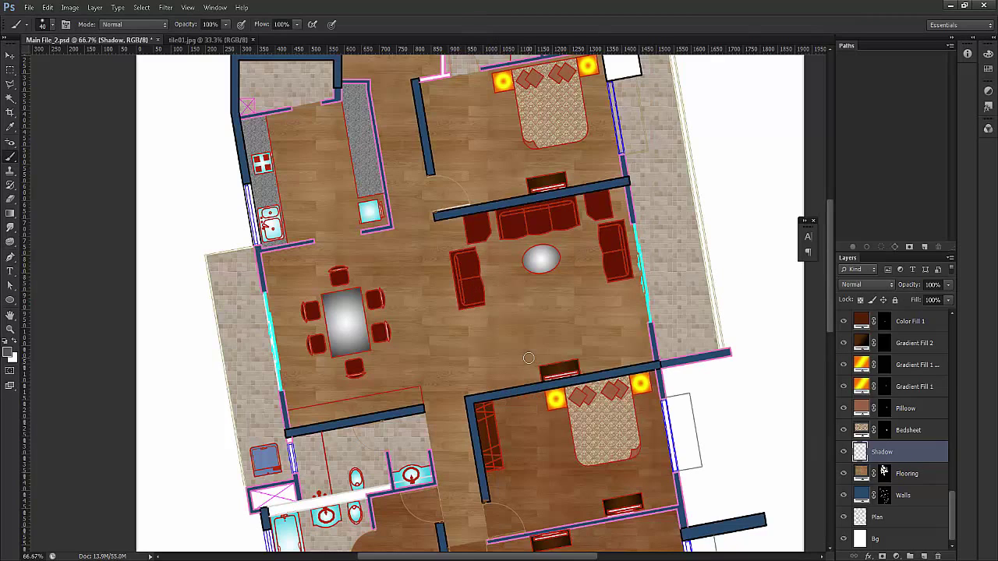
key("bracketright")
key("bracketright")
key("bracketright")
At 32% brush opacity, paint soft shadows around the sofas, end table, coffee table and dining chairs
left_click_drag(192, 26, 174, 26)
type("32")
key("Return")
left_click_drag(468, 273, 477, 297)
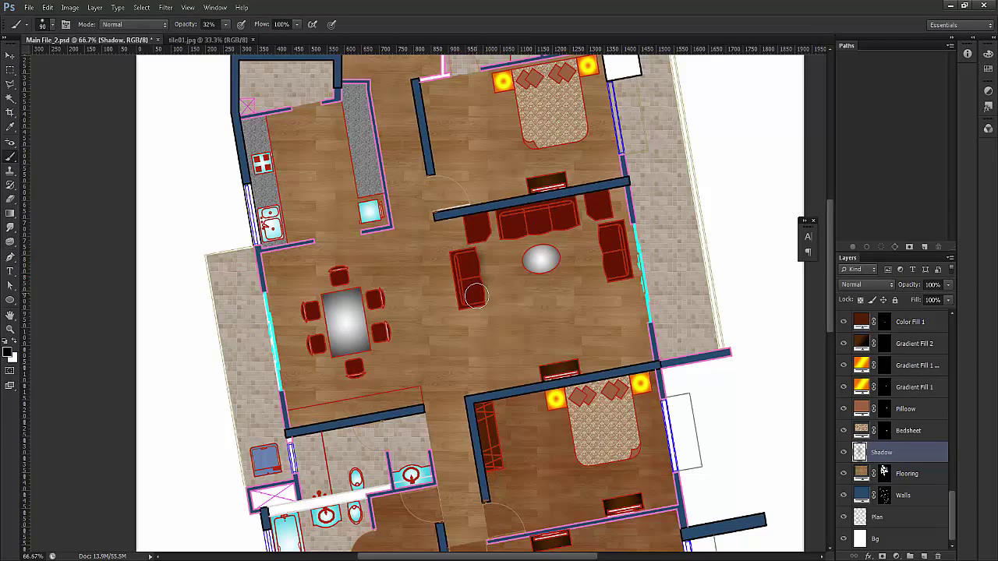
mouse_move(481, 240)
left_mouse_down()
mouse_move(571, 224)
mouse_move(602, 274)
mouse_move(600, 235)
mouse_move(610, 277)
left_mouse_up()
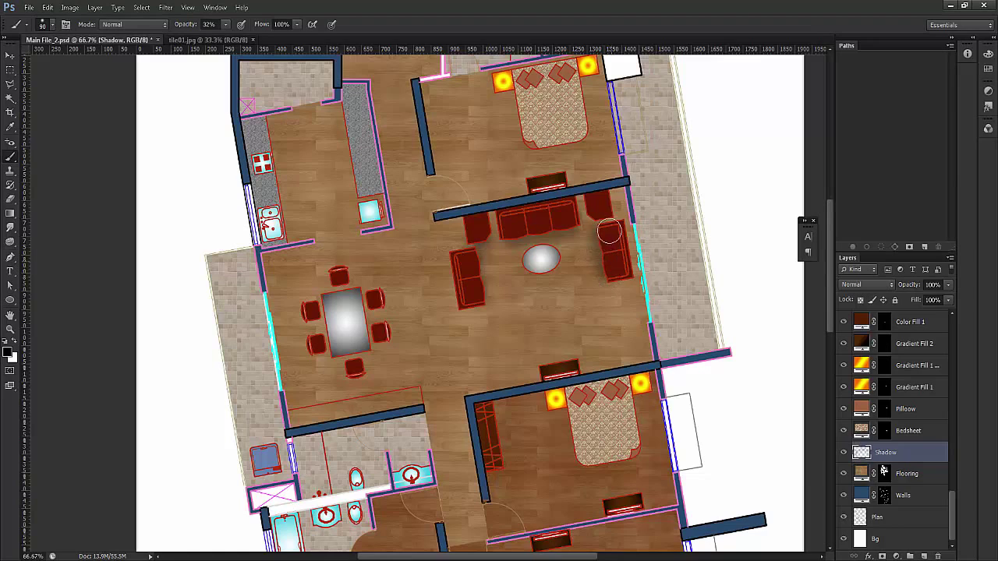
left_click_drag(599, 213, 604, 202)
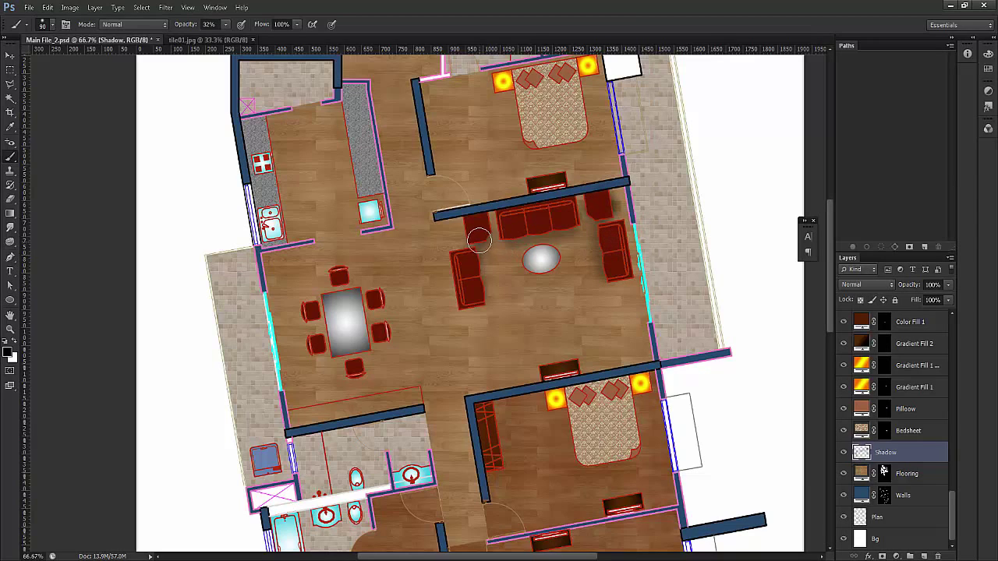
left_click_drag(482, 235, 478, 233)
mouse_move(533, 258)
left_mouse_down()
mouse_move(550, 259)
mouse_move(530, 260)
left_mouse_up()
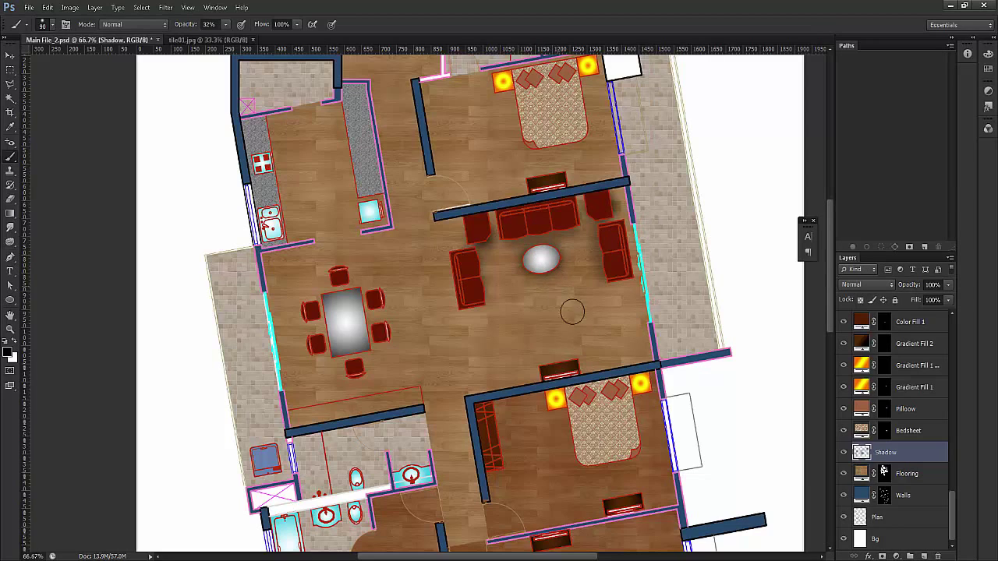
mouse_move(356, 269)
left_mouse_down()
mouse_move(336, 278)
mouse_move(374, 300)
mouse_move(376, 334)
mouse_move(350, 370)
mouse_move(333, 347)
mouse_move(313, 342)
mouse_move(310, 310)
mouse_move(352, 289)
mouse_move(365, 295)
mouse_move(353, 359)
mouse_move(337, 353)
mouse_move(328, 316)
mouse_move(355, 306)
mouse_move(362, 340)
left_mouse_up()
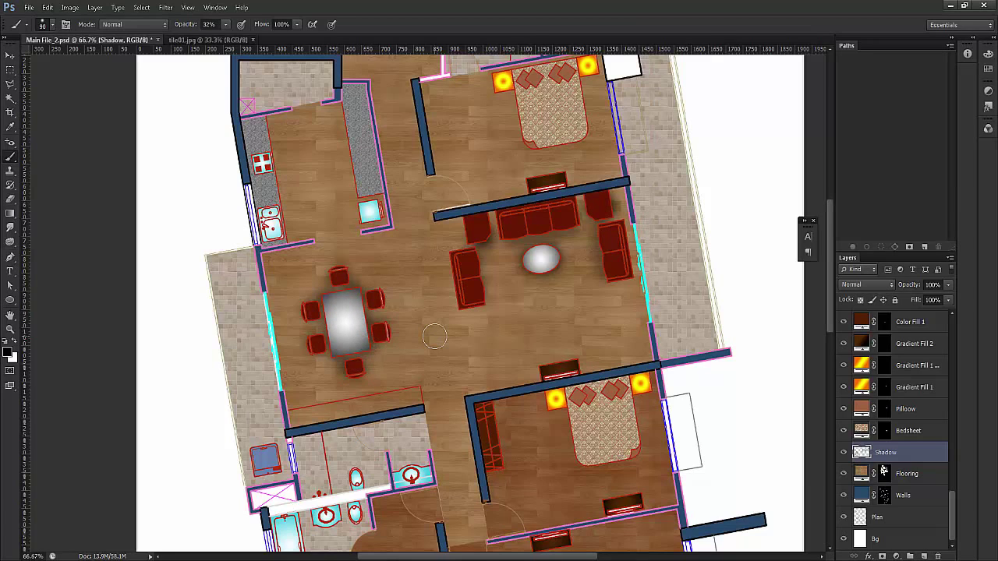
With a smaller brush, shade along the lower bedroom's top wall and nightstand
key("bracketleft")
key("bracketleft")
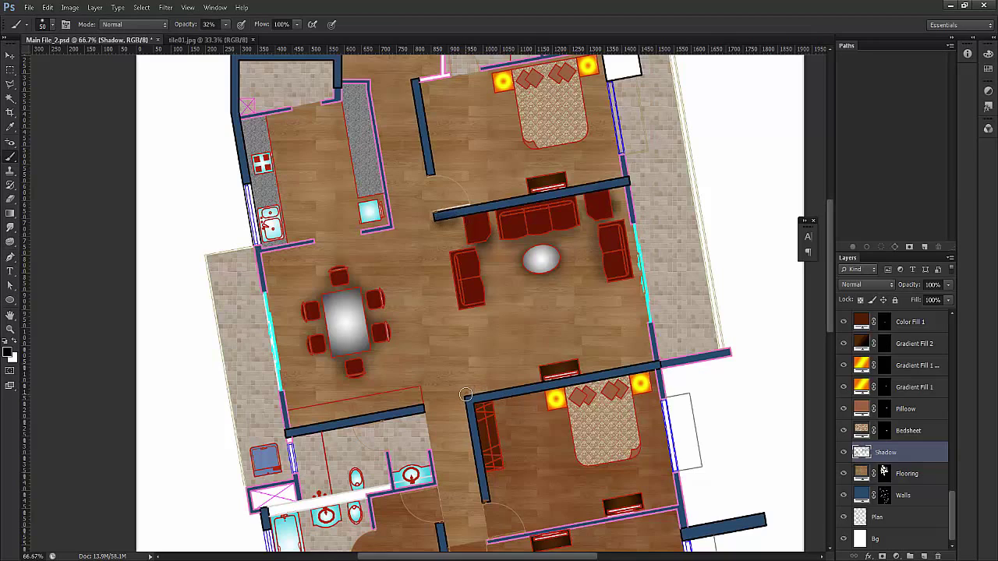
left_click(536, 380, "shift")
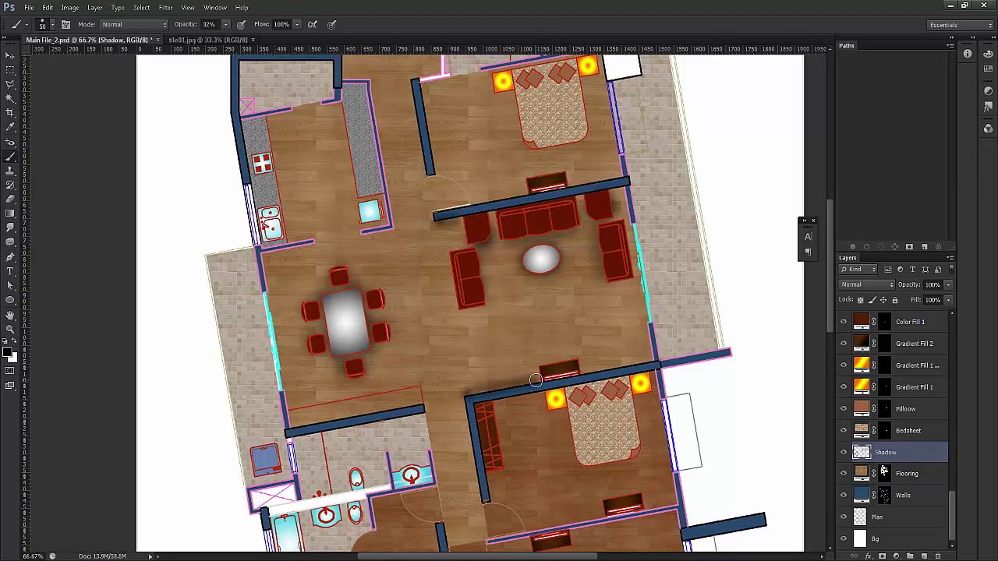
key("ctrl+z")
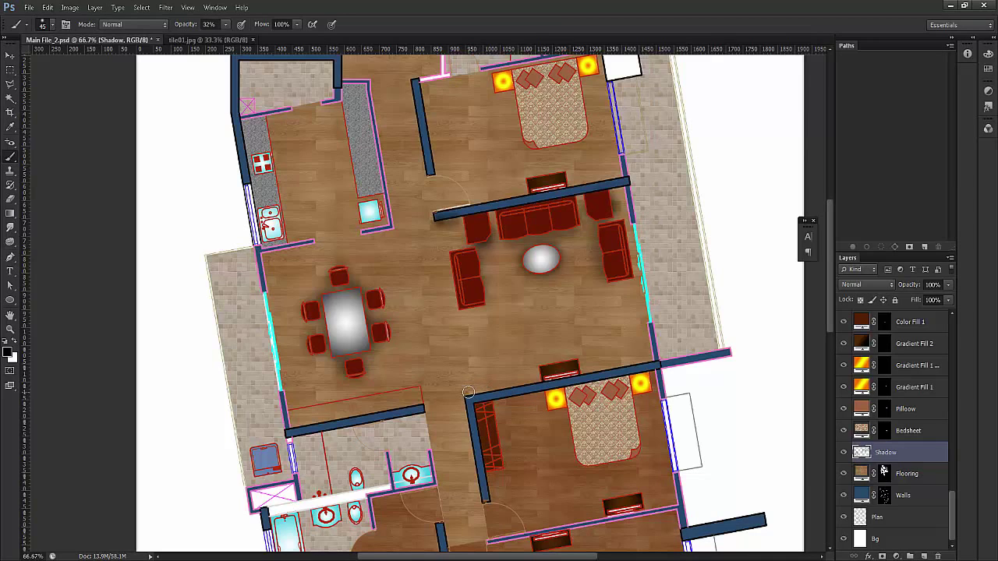
left_click(537, 380, "shift")
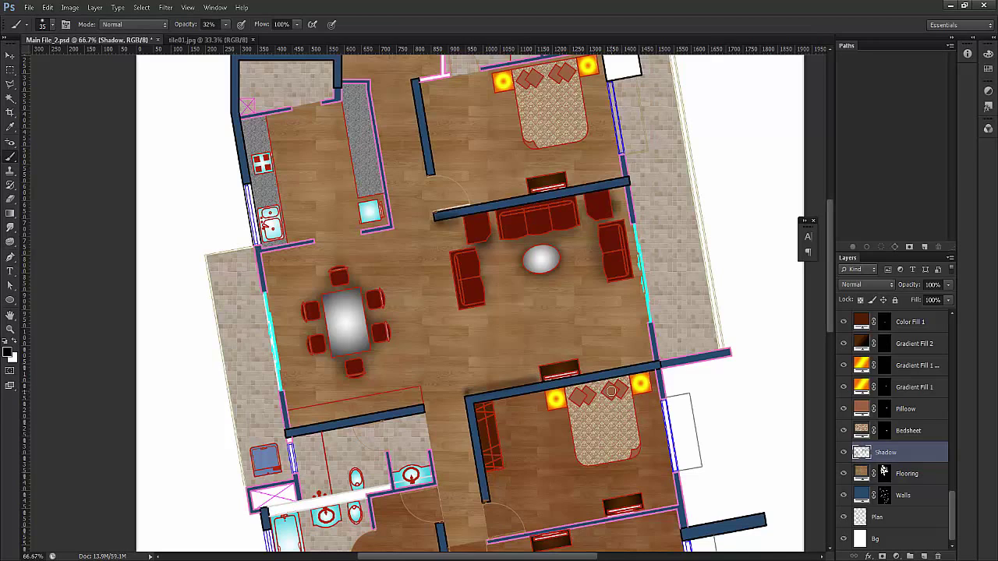
left_click(576, 360, "shift")
left_click(650, 359, "shift")
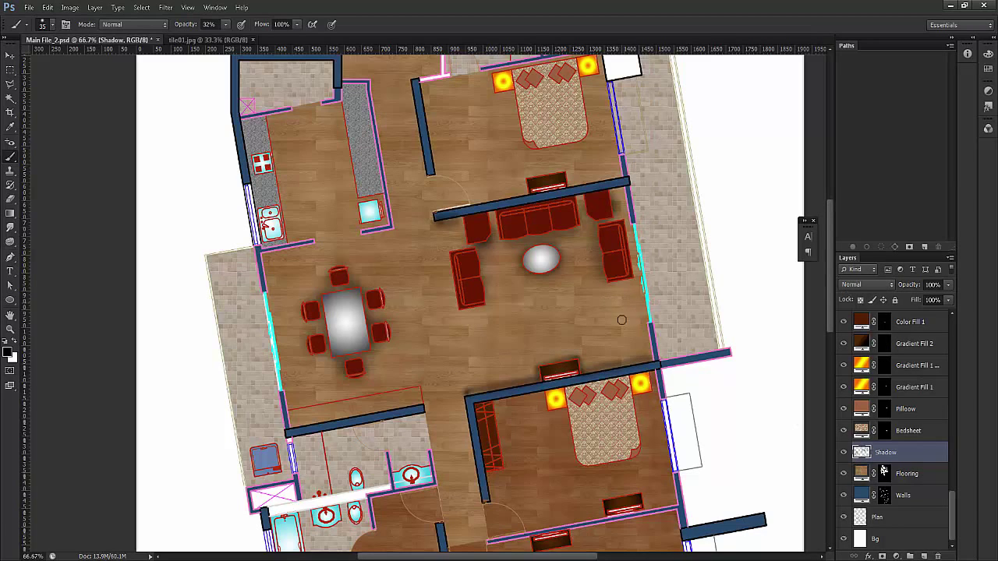
left_click_drag(476, 372, 492, 466)
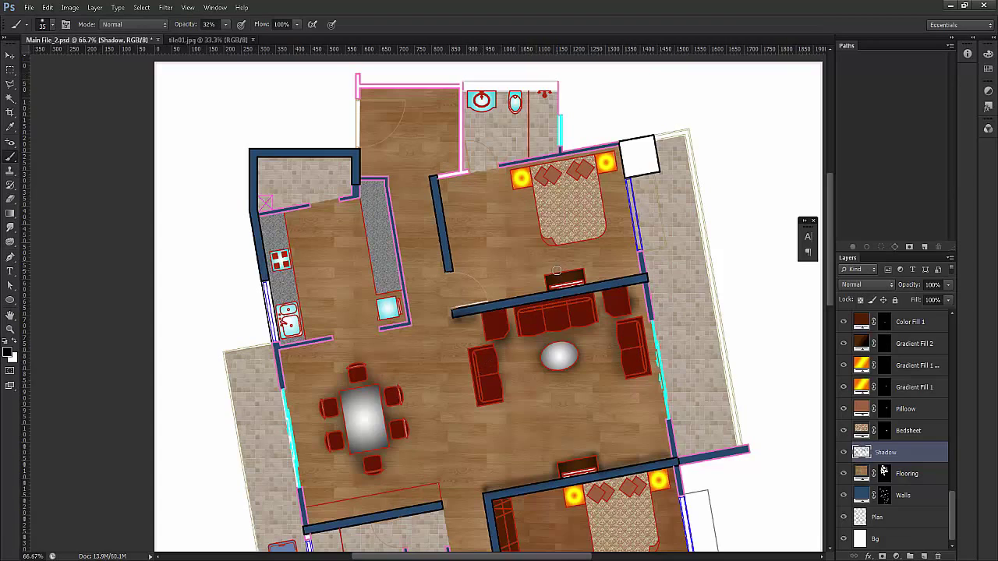
With a larger brush, shade the kitchen counter edges and the edges of the beds
key("bracketright")
key("bracketright")
mouse_move(544, 234)
left_mouse_down()
mouse_move(589, 234)
mouse_move(592, 180)
mouse_move(605, 166)
mouse_move(514, 184)
left_mouse_up()
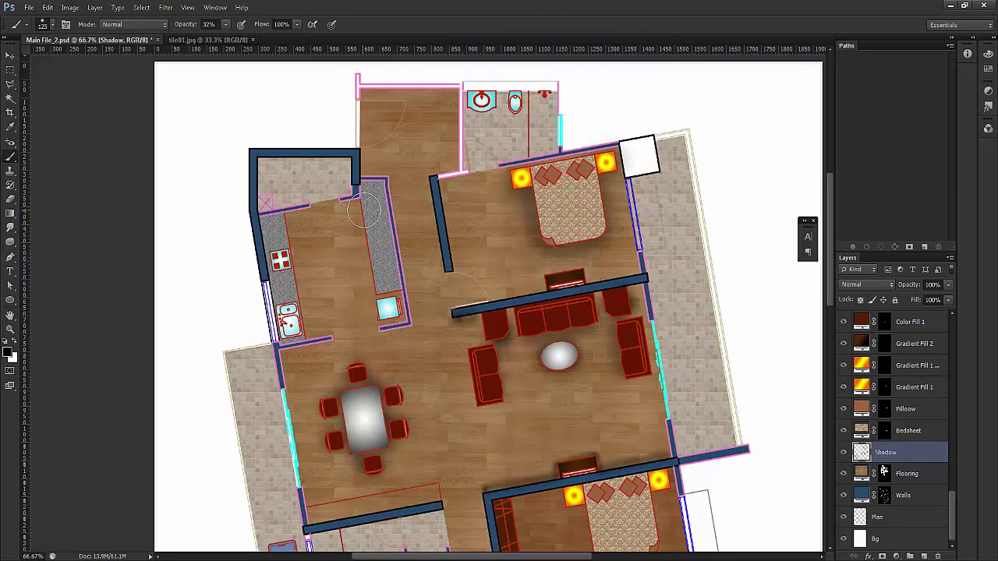
left_click_drag(364, 209, 381, 308)
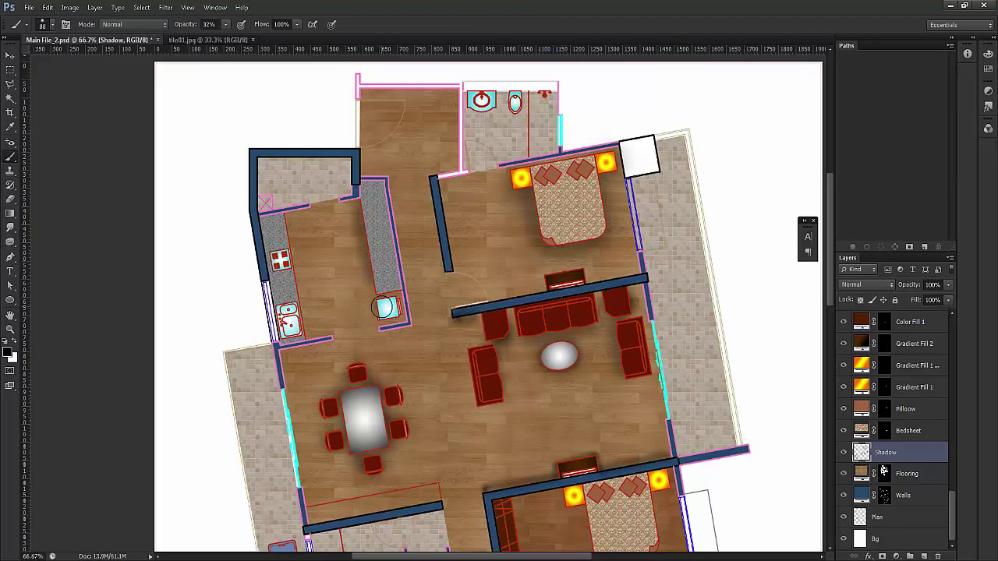
left_click_drag(289, 227, 294, 322)
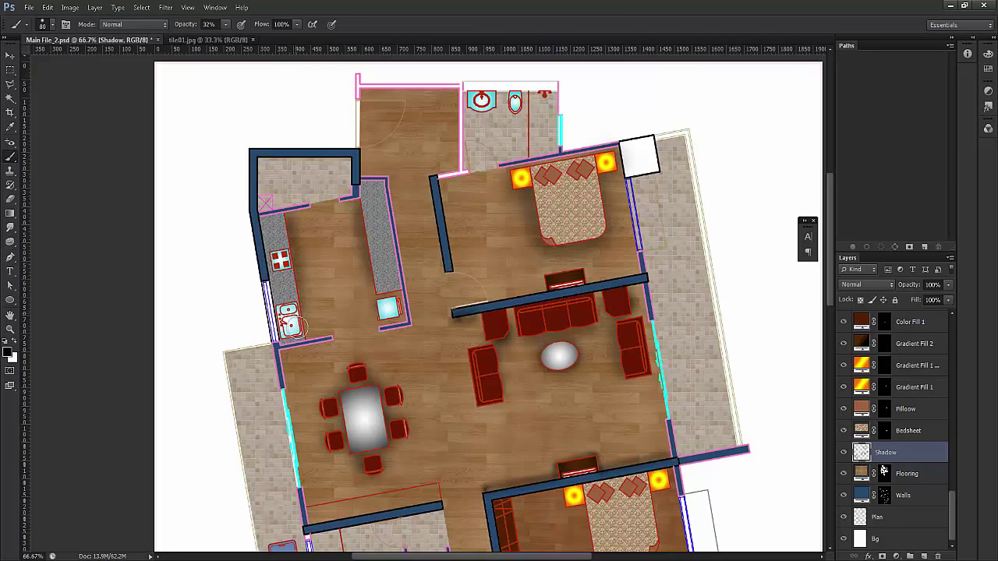
mouse_move(278, 559)
left_mouse_down()
mouse_move(334, 301)
mouse_move(343, 328)
left_mouse_up()
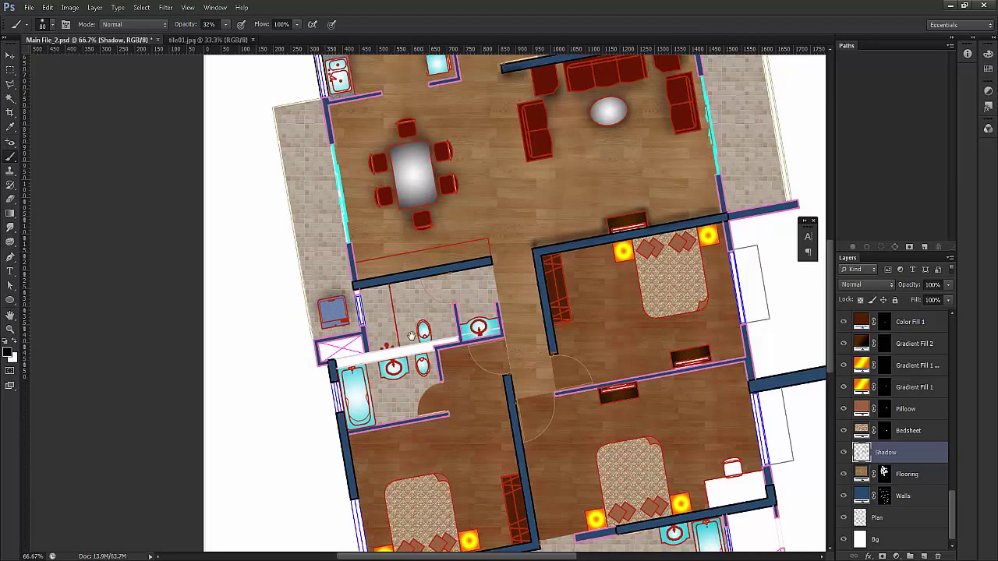
left_click_drag(433, 478, 422, 371)
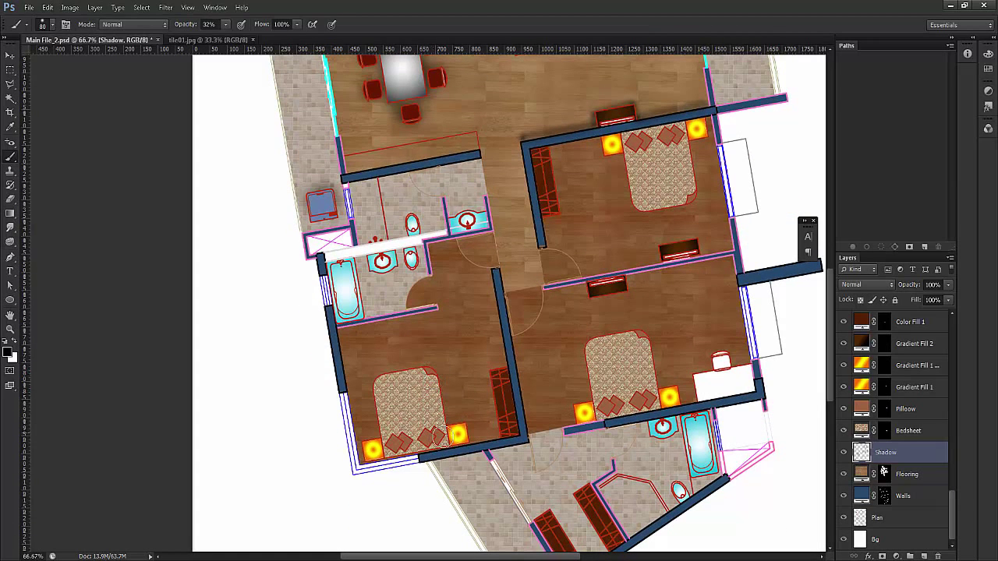
mouse_move(445, 406)
left_mouse_down()
mouse_move(437, 380)
mouse_move(466, 412)
mouse_move(431, 378)
mouse_move(439, 426)
left_mouse_up()
mouse_move(431, 383)
left_mouse_down()
mouse_move(436, 407)
mouse_move(444, 380)
left_mouse_up()
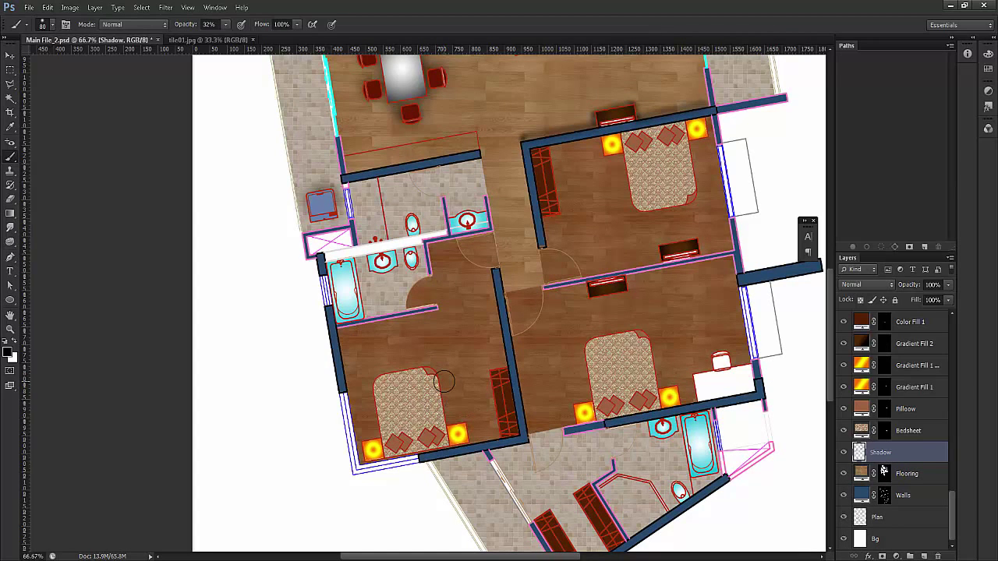
key("v")
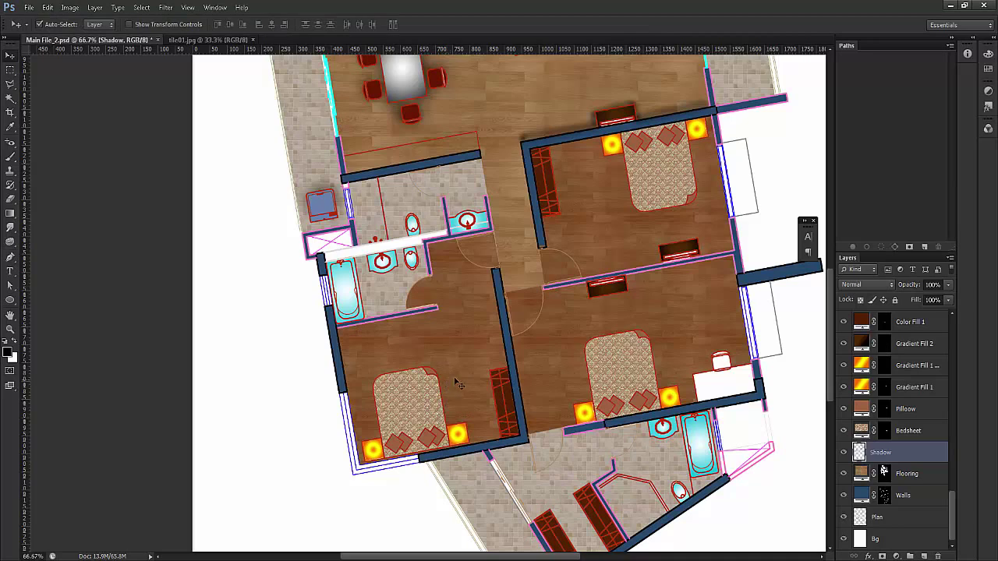
Create a new layer above Pattern Fill 1 and name it Shadow
left_click(460, 375)
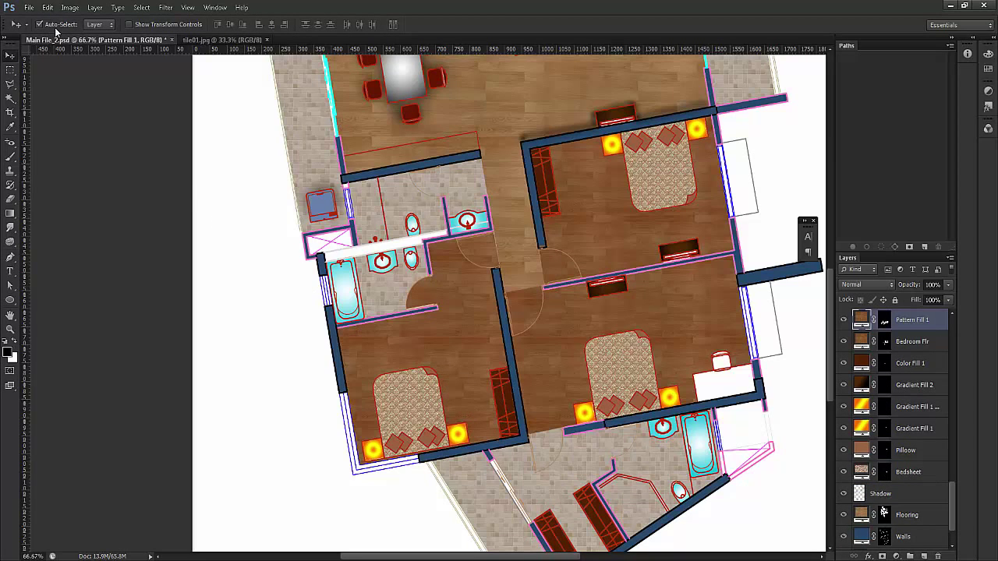
left_click(465, 117)
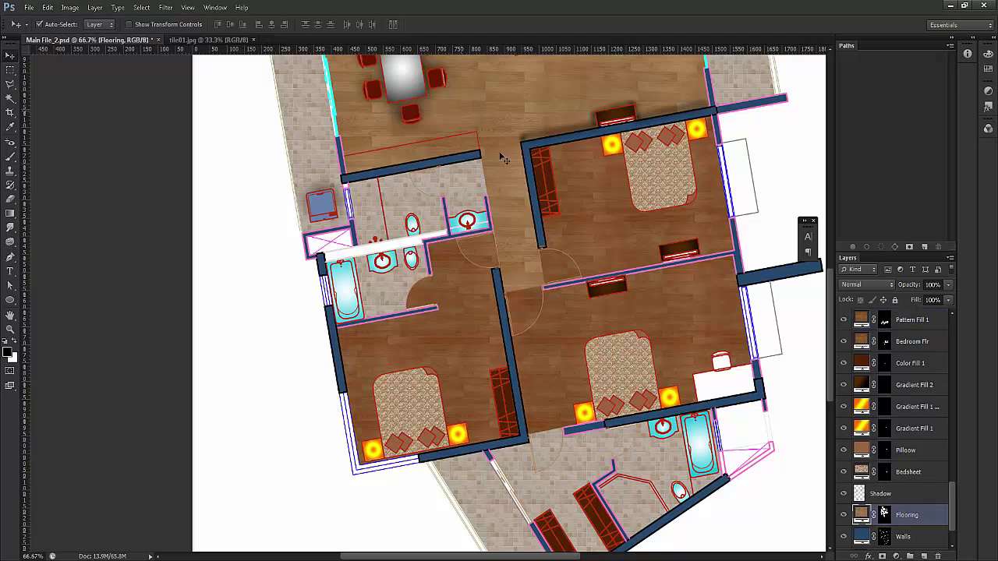
left_click(450, 373)
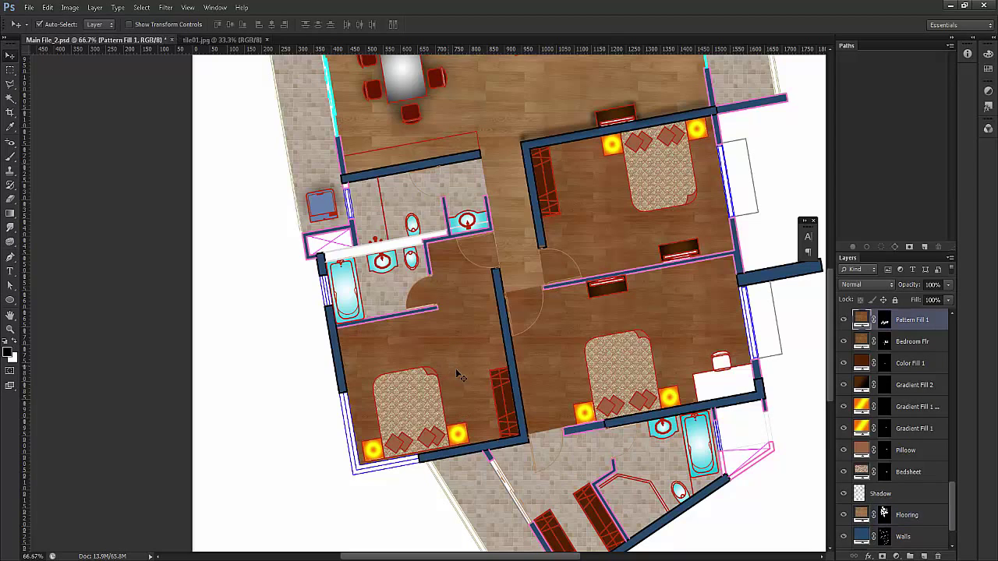
key("b")
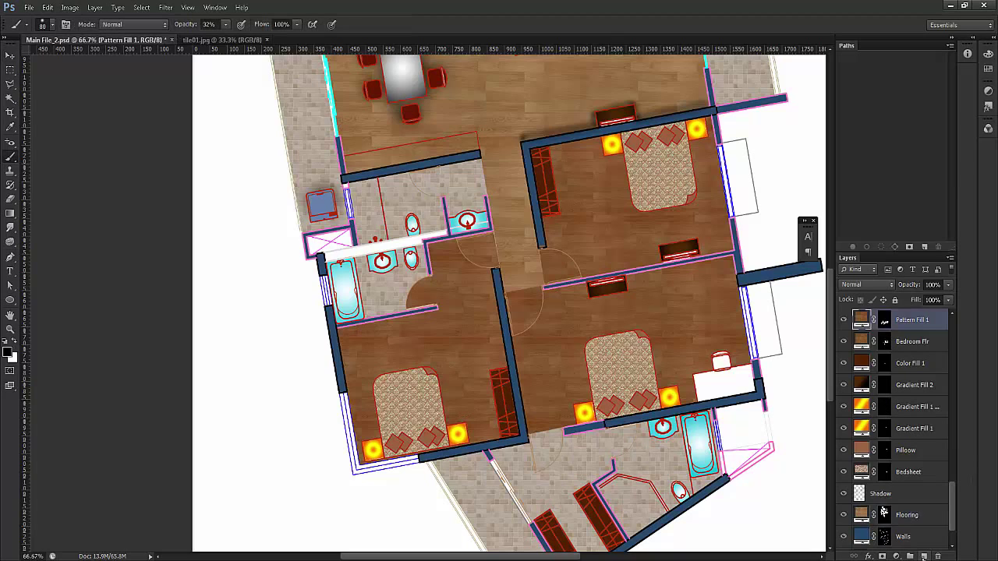
left_click(924, 556)
double_click(880, 320)
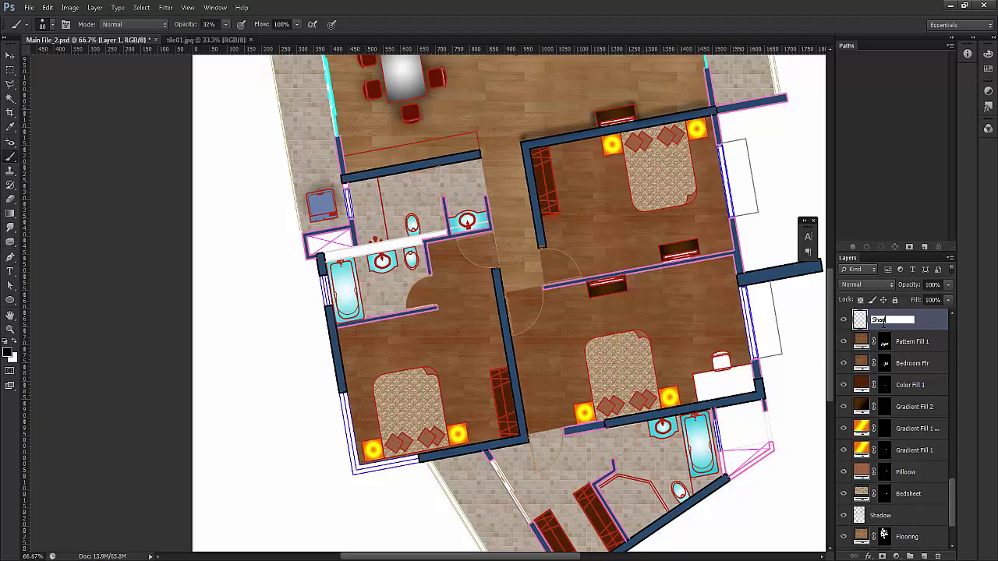
key("Return")
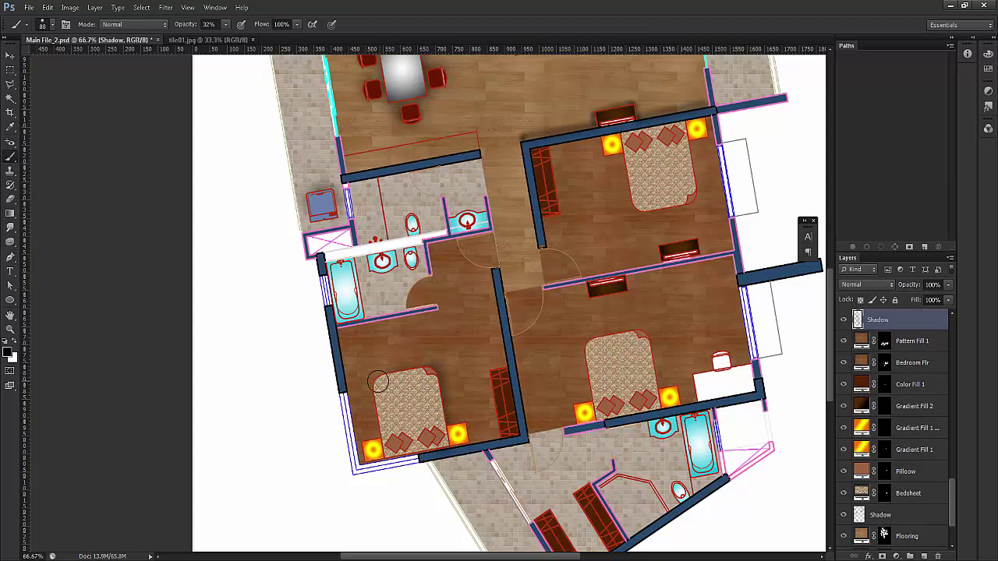
Shade around the lower bedrooms' pillows and along the lower-right bed's left edge
left_click_drag(379, 422, 373, 451)
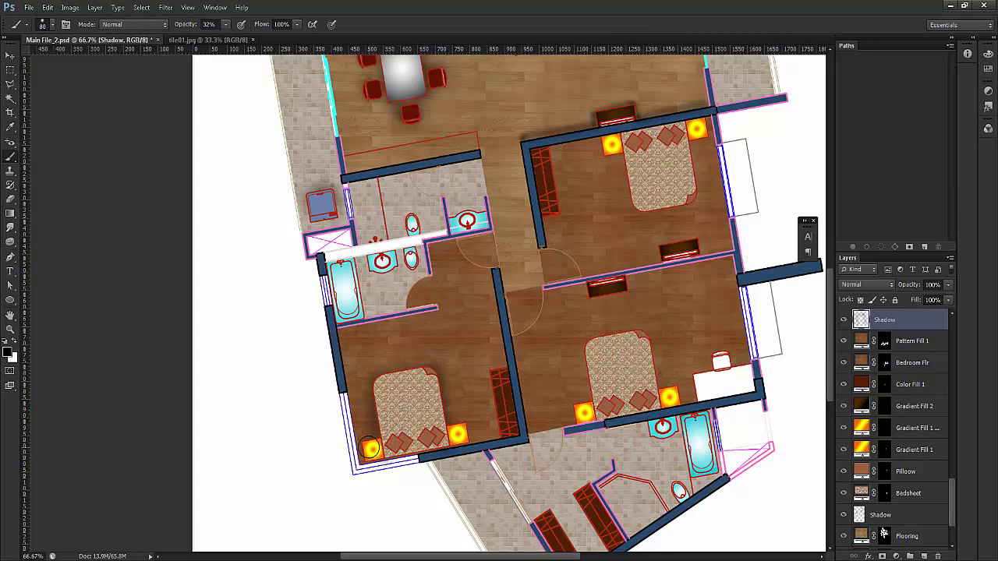
left_click_drag(464, 429, 459, 429)
left_click_drag(586, 408, 575, 413)
mouse_move(589, 358)
left_mouse_down()
mouse_move(590, 398)
mouse_move(594, 354)
mouse_move(626, 337)
mouse_move(646, 343)
mouse_move(651, 394)
mouse_move(668, 390)
left_mouse_up()
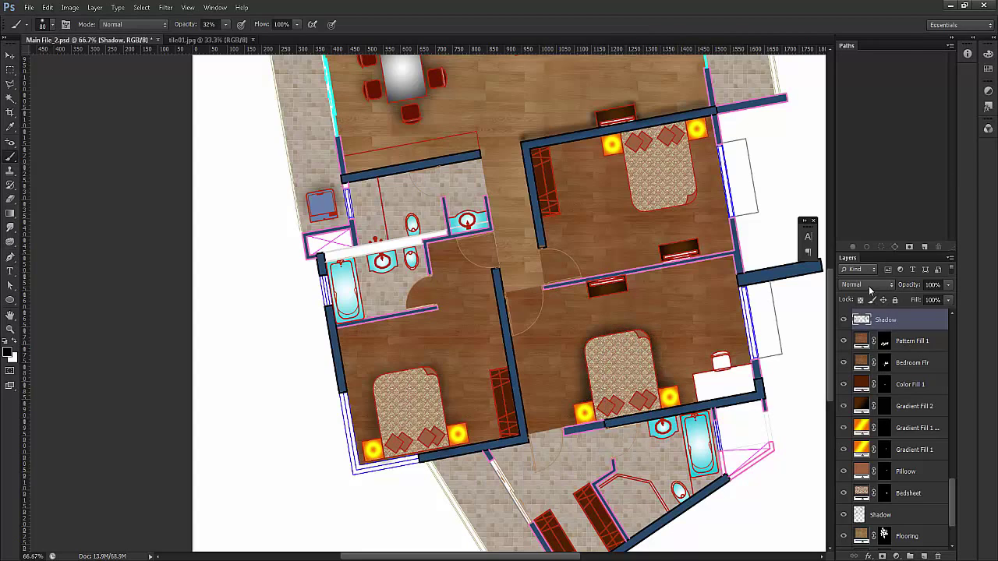
Set the new Shadow layer to Multiply blending and toggle its visibility to compare
left_click(871, 289)
left_click(865, 50)
left_click(843, 319)
left_click(843, 320)
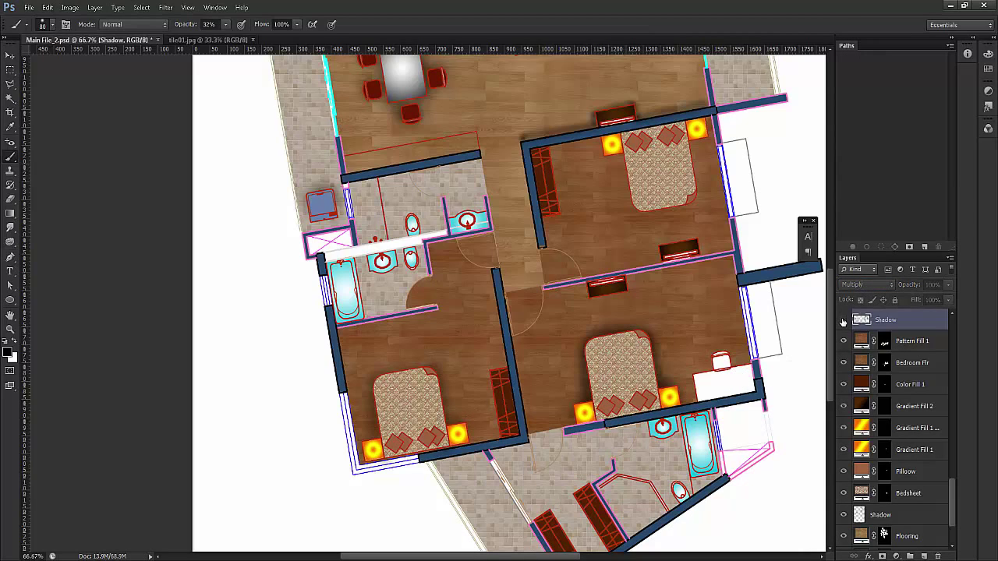
left_click(843, 320)
left_click(843, 320)
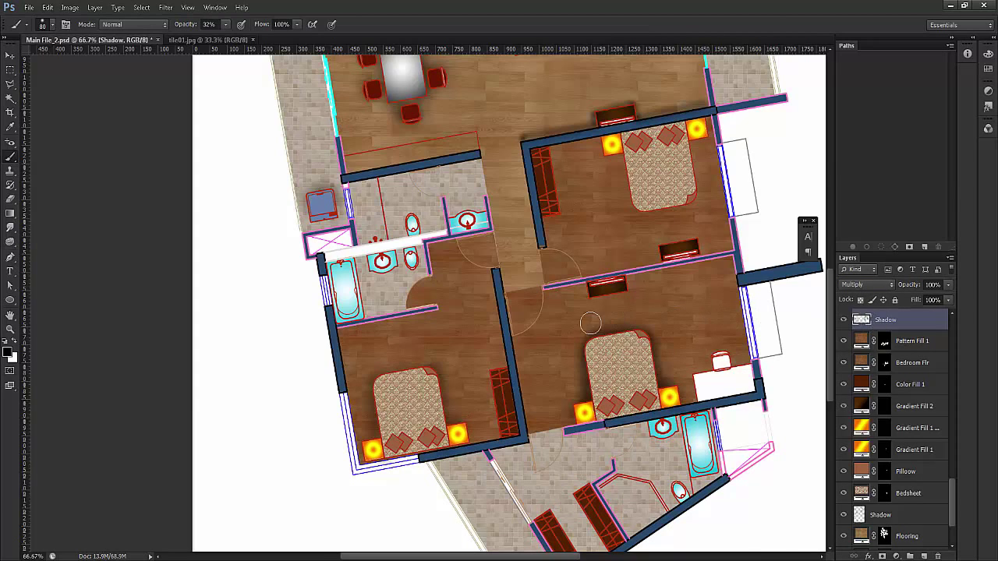
Darken the shadow along the upper-right bed's left edge, compare floor layers, then select Bedroom Flr
left_click_drag(583, 263, 572, 373)
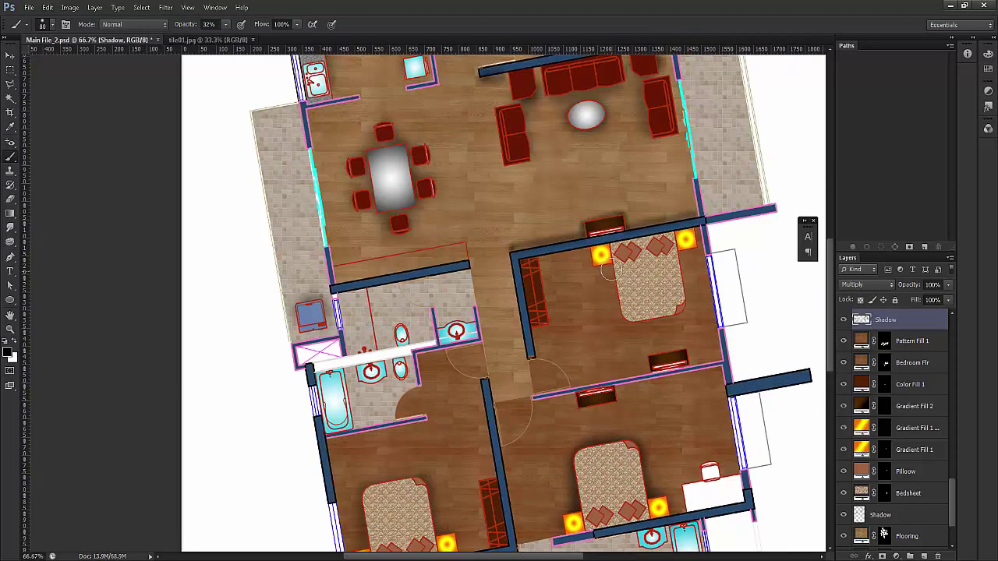
left_click_drag(616, 304, 624, 318)
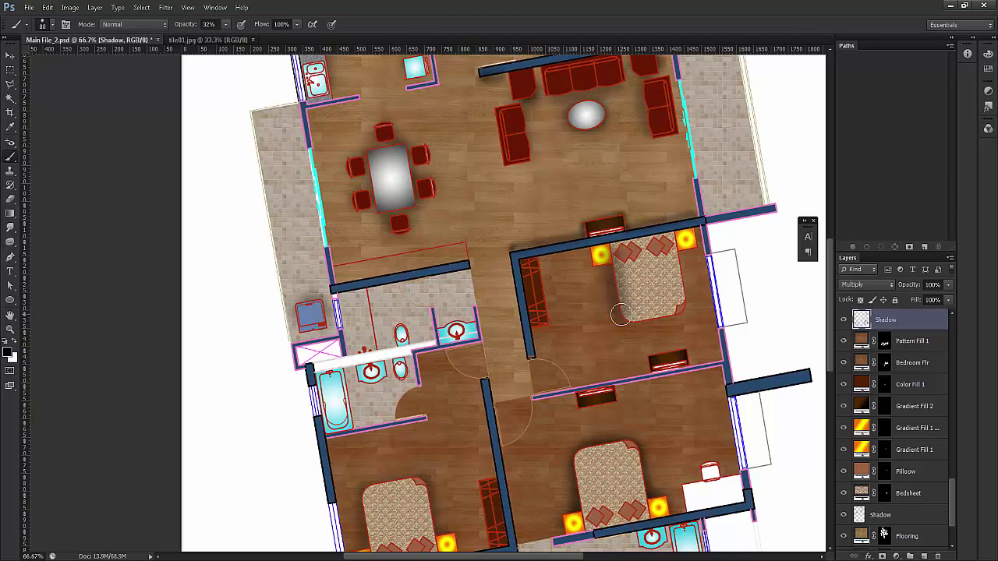
left_click(843, 321)
left_click(843, 321)
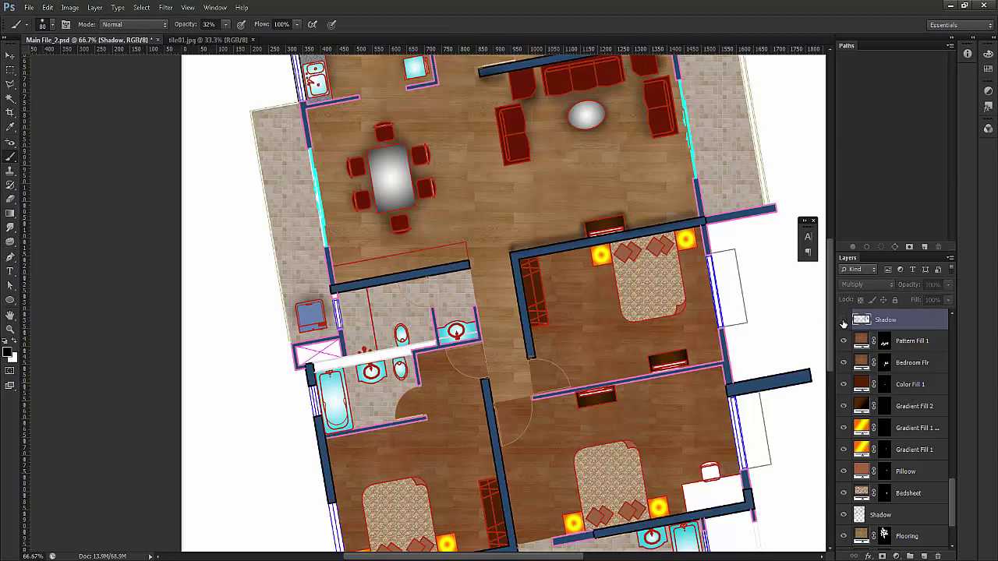
left_click(843, 320)
left_click(843, 342)
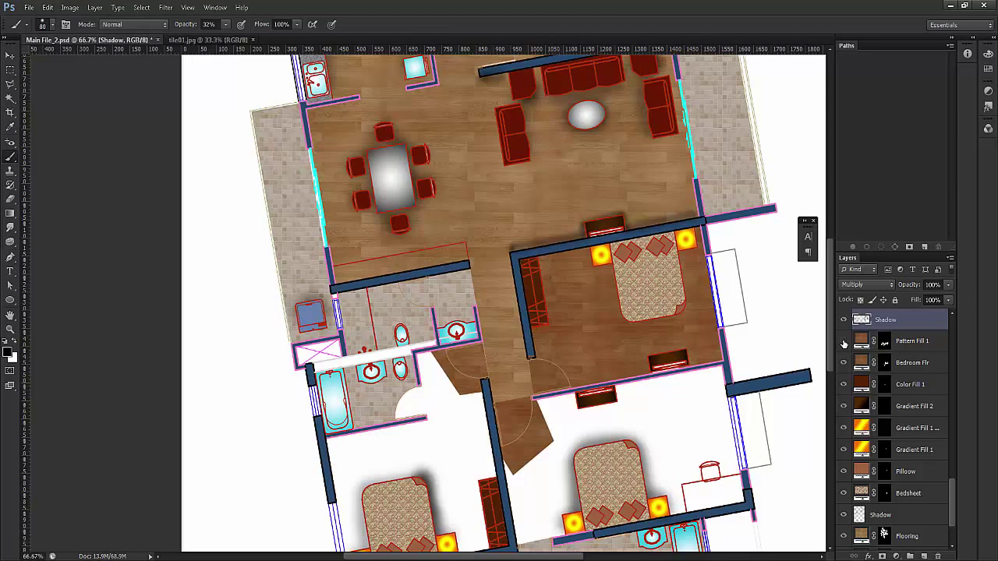
left_click(843, 342)
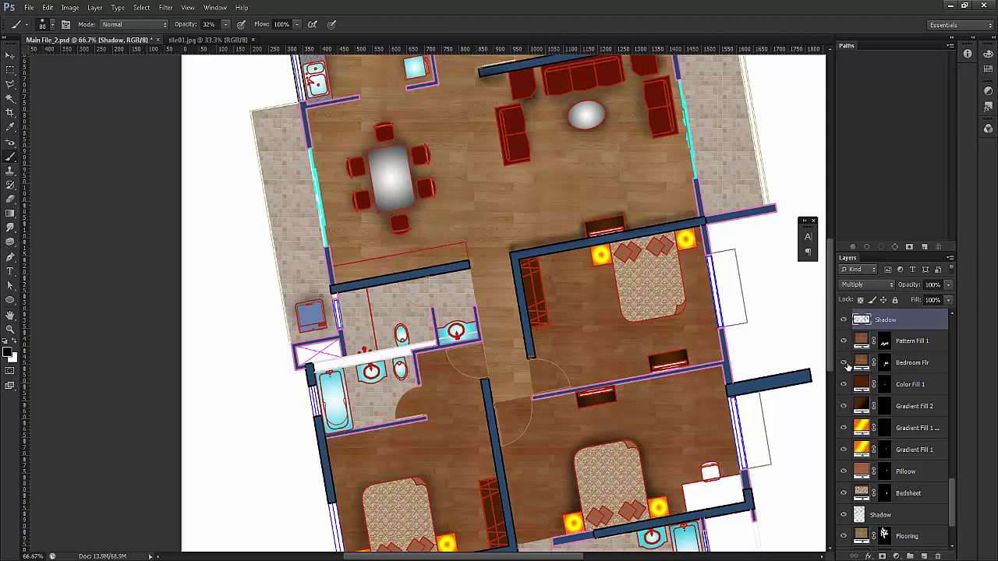
left_click(843, 363)
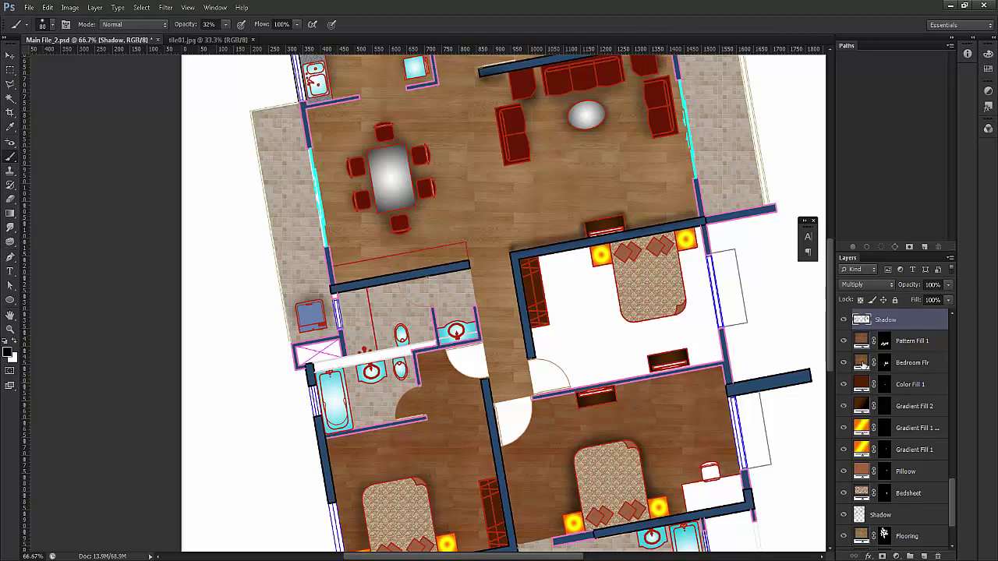
left_click(843, 364)
left_click(897, 363)
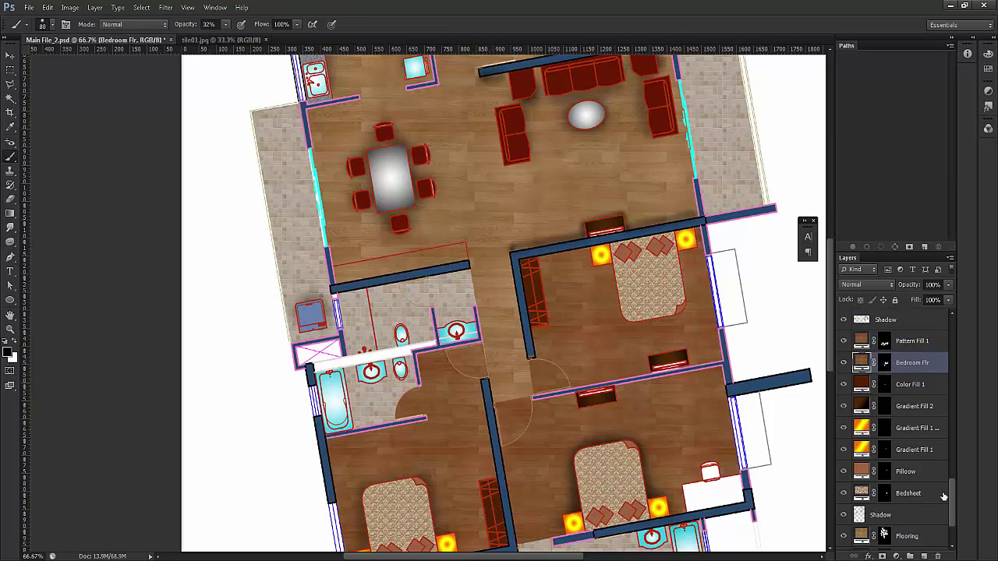
Add an empty Layer 1 above Bedroom Flr and move the Bedsheet layer up the stack
left_click(926, 557)
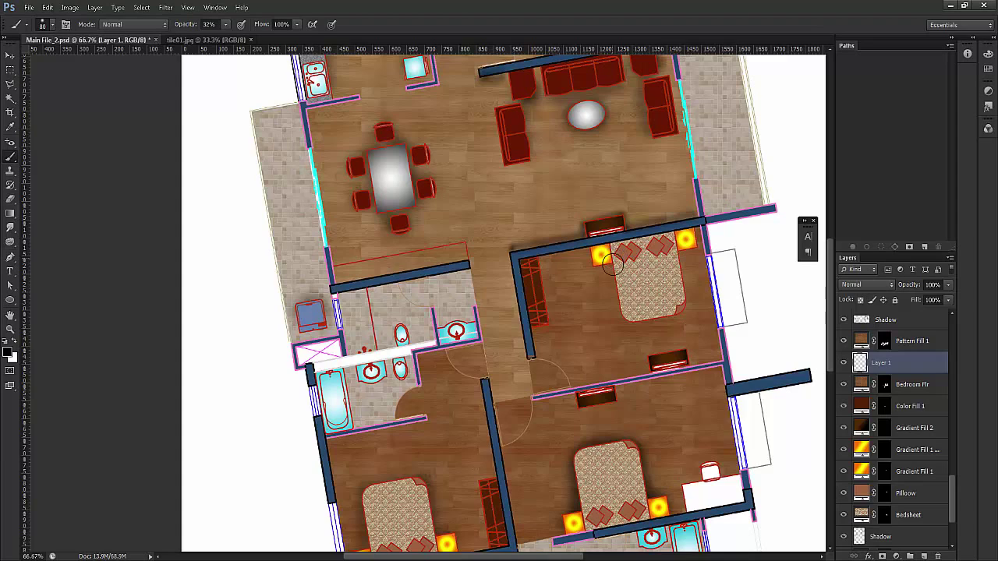
left_click(844, 385)
left_click_drag(874, 358, 873, 385)
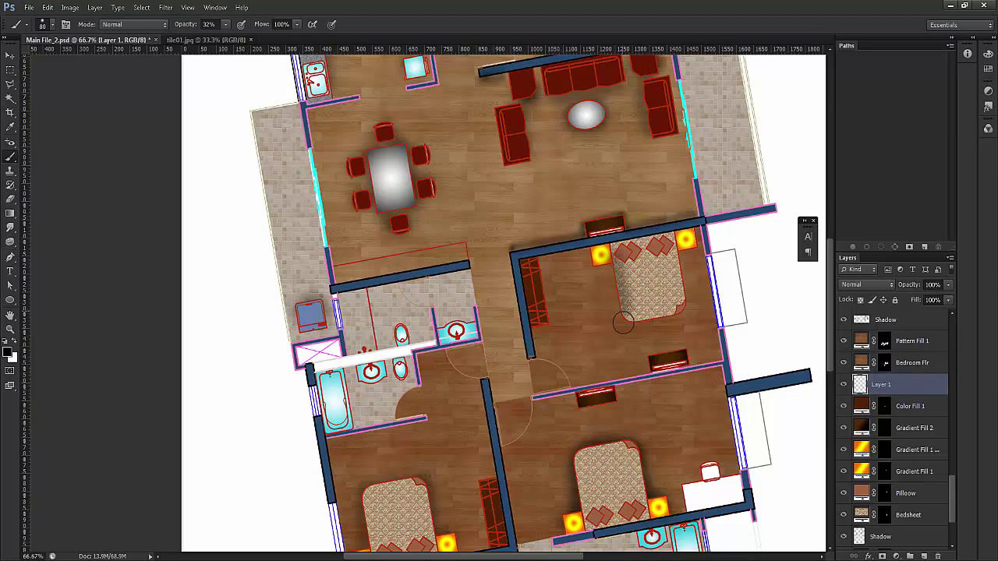
left_click_drag(874, 388, 873, 366)
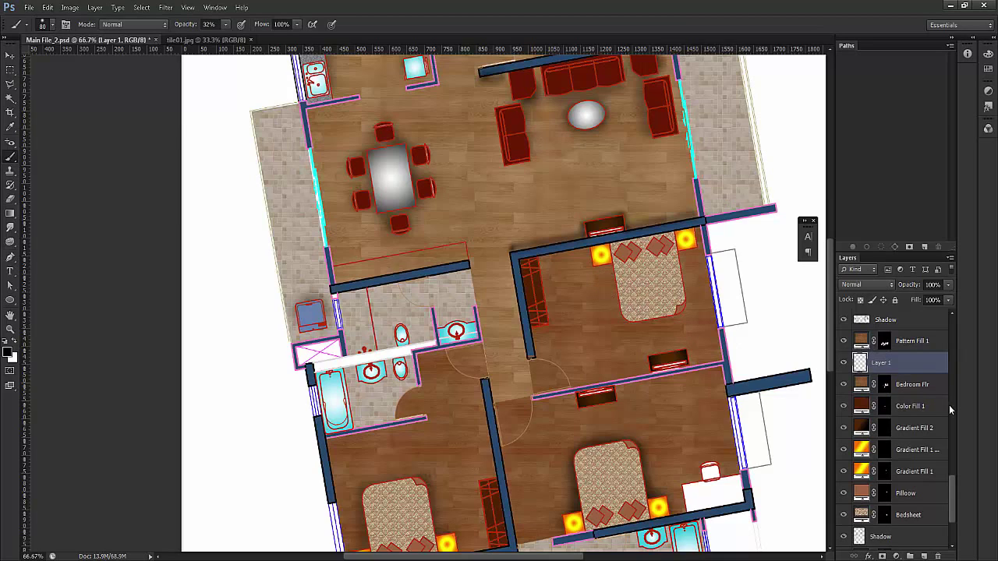
key("v")
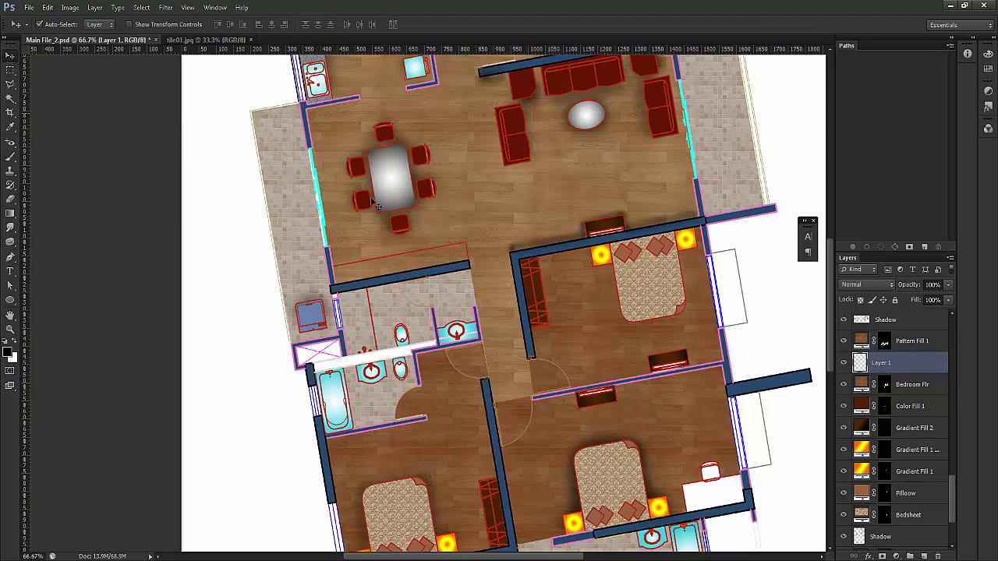
left_click(650, 293)
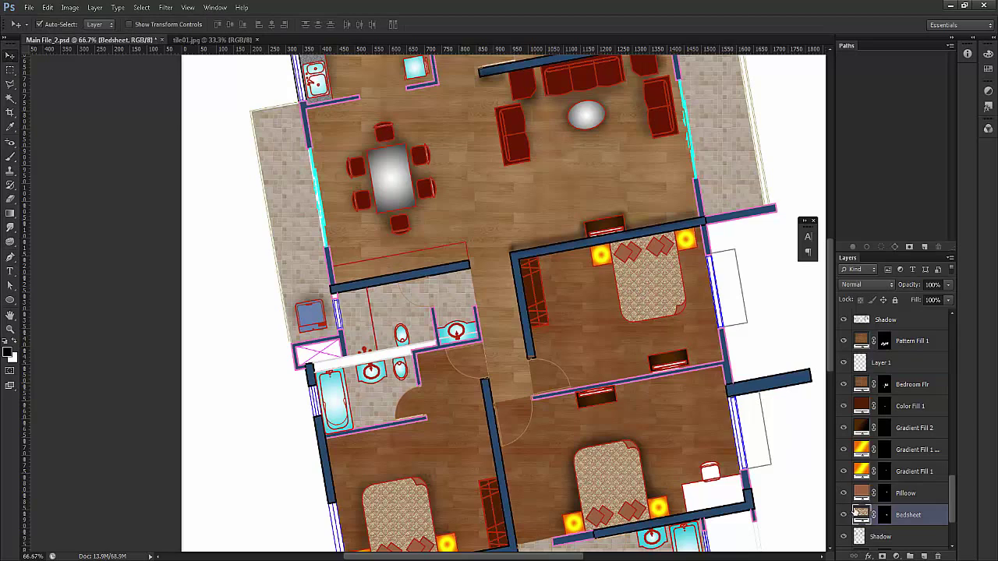
left_click_drag(855, 509, 860, 358)
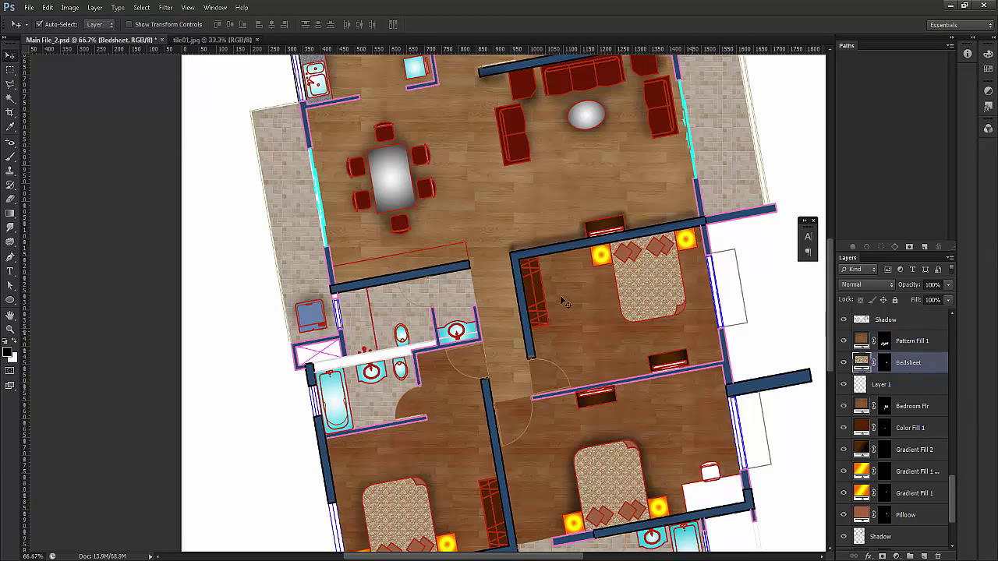
Place Bedsheet above Shadow, then shade the bed's left and bottom edges on Shadow
key("b")
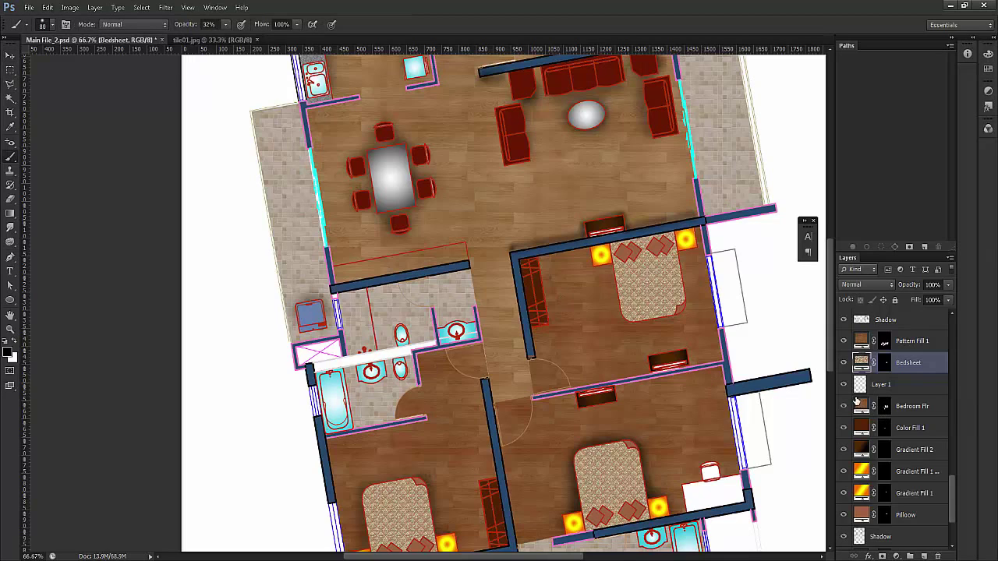
left_click(867, 340)
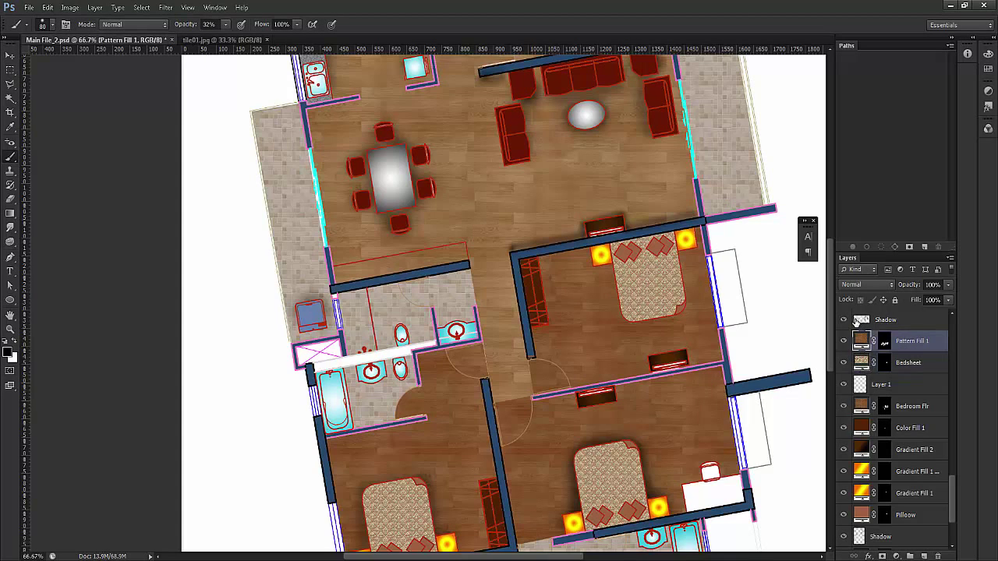
left_click(868, 320)
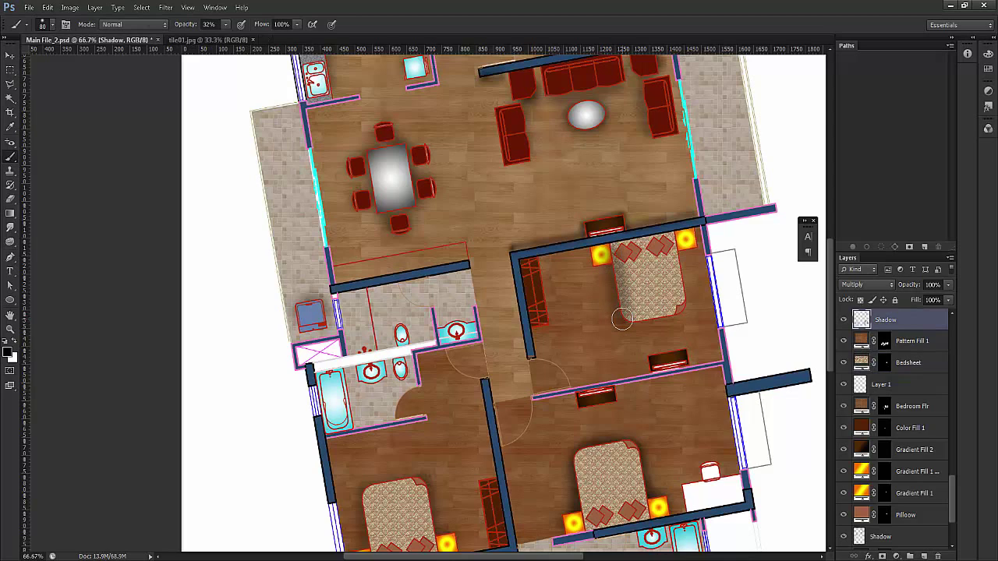
left_click(864, 363)
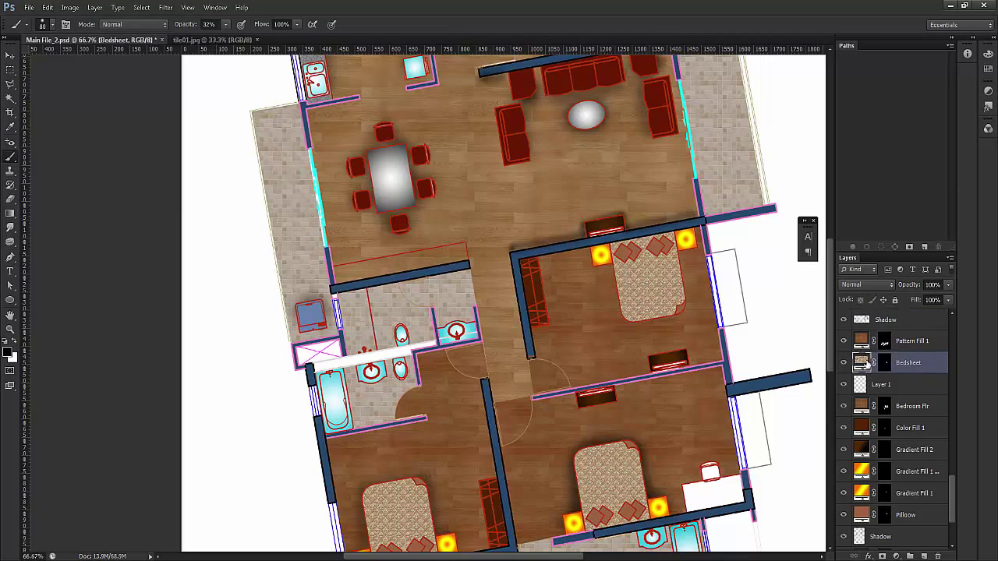
left_click_drag(866, 364, 868, 316)
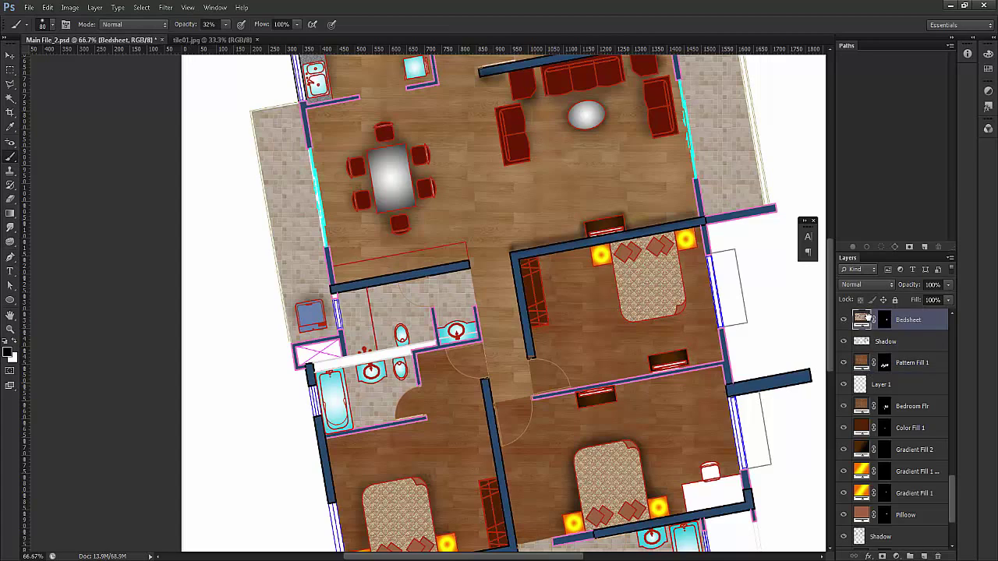
left_click(861, 341)
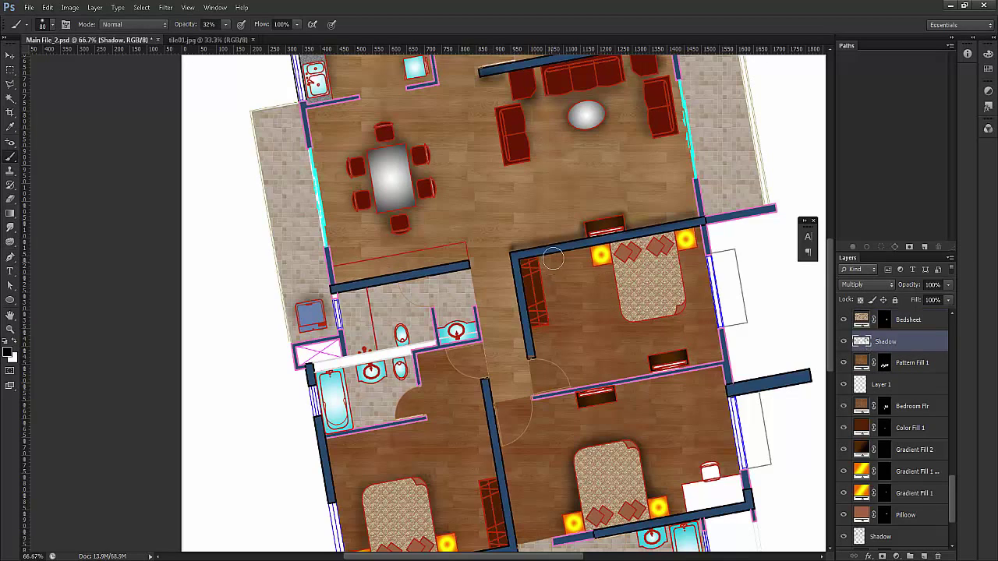
mouse_move(617, 281)
left_mouse_down()
mouse_move(625, 320)
mouse_move(657, 315)
mouse_move(685, 306)
mouse_move(691, 254)
left_mouse_up()
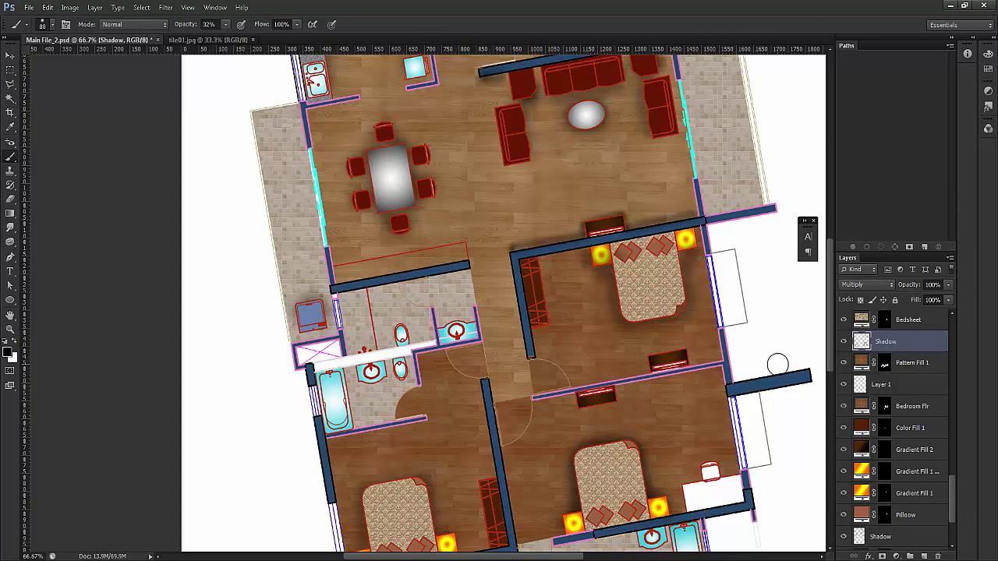
left_click_drag(628, 363, 482, 478)
left_click_drag(601, 224, 532, 321)
left_click_drag(408, 127, 407, 216)
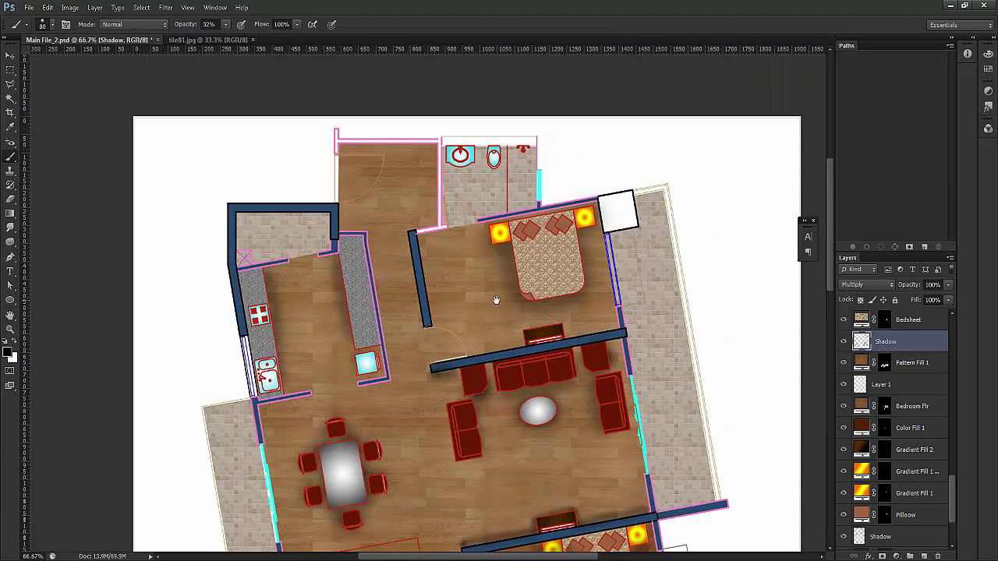
left_click_drag(553, 464, 519, 289)
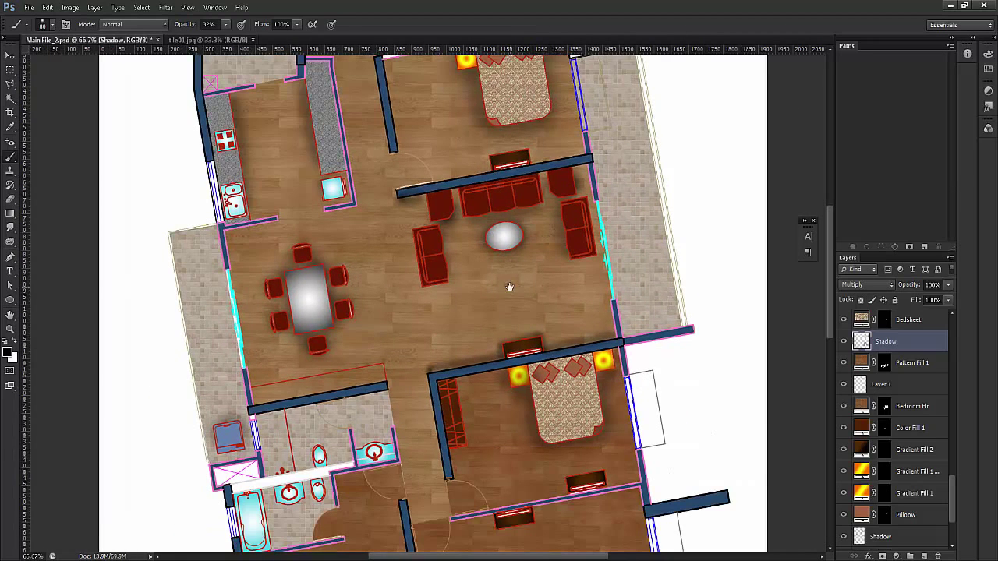
Open vegetation.jpg, the palm image, from the Textures folder
left_click(29, 8)
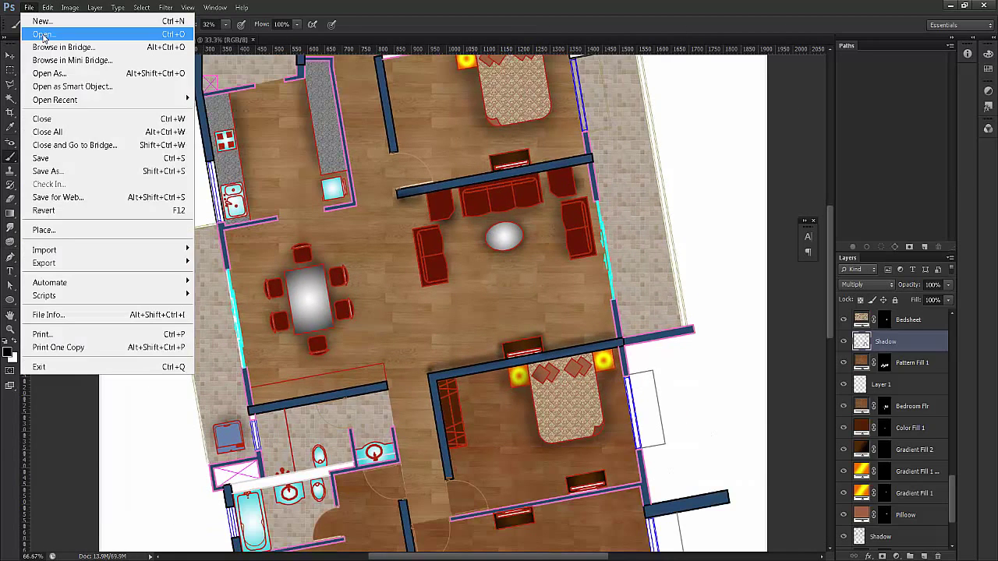
left_click(42, 35)
double_click(390, 224)
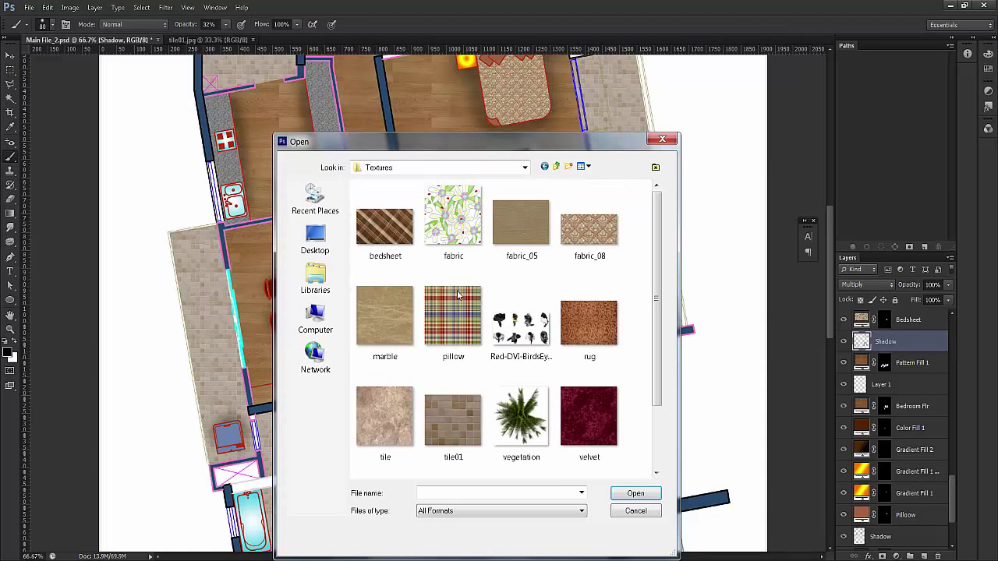
left_click(521, 324)
left_click(534, 430)
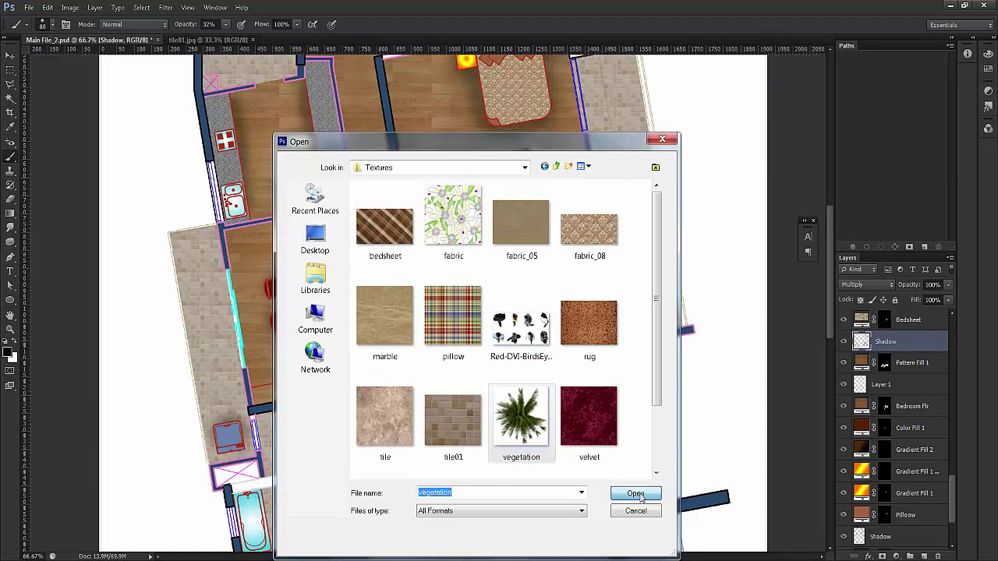
left_click(638, 495)
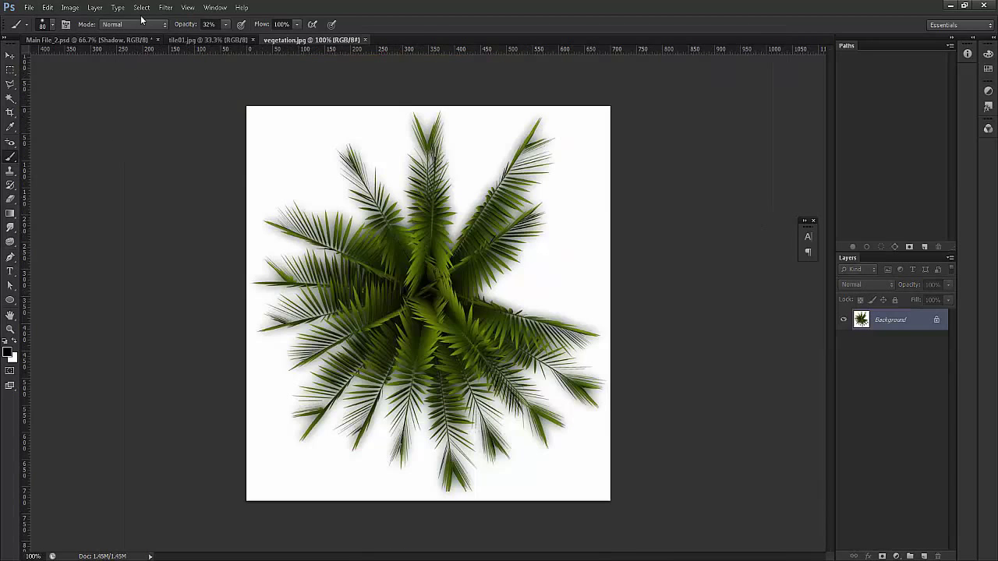
Select the white background with Color Range set to Highlights, then switch to the Move tool
left_click(142, 9)
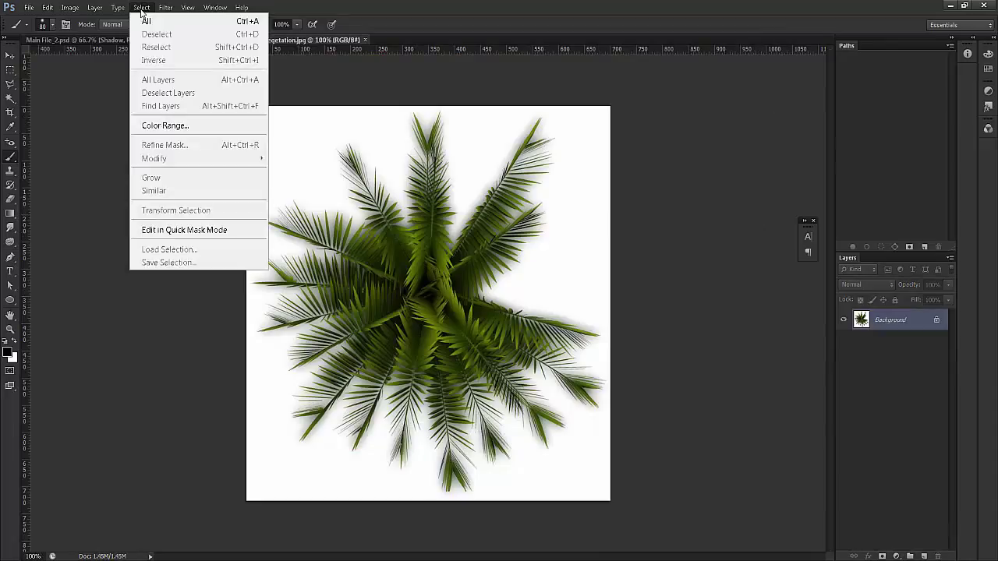
left_click(165, 126)
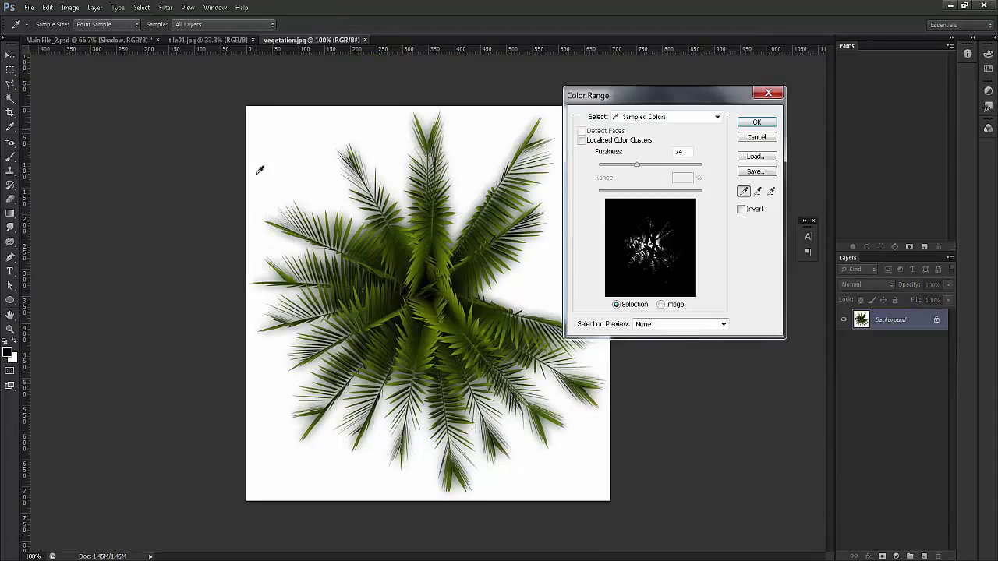
left_click(559, 240)
left_click(639, 116)
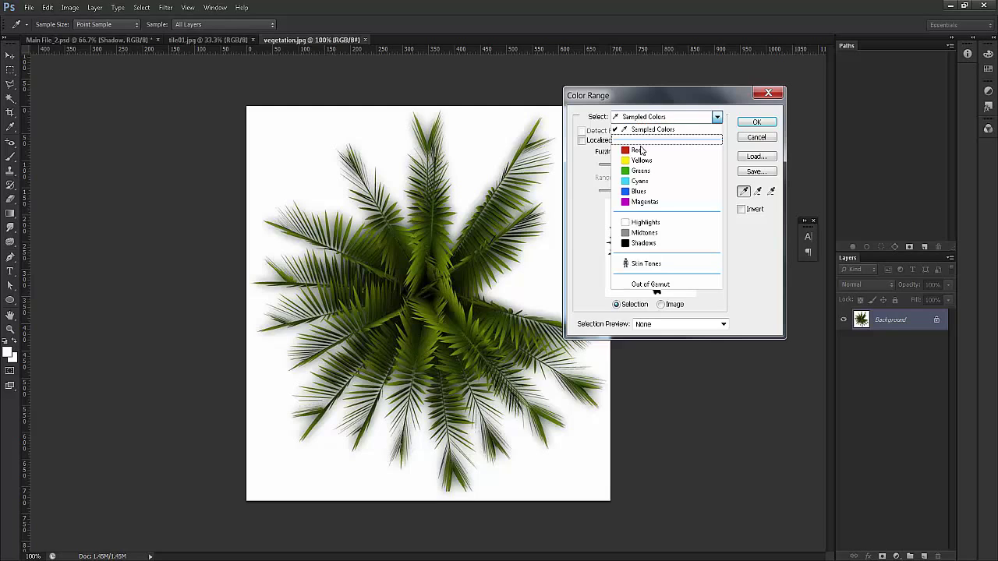
left_click(639, 218)
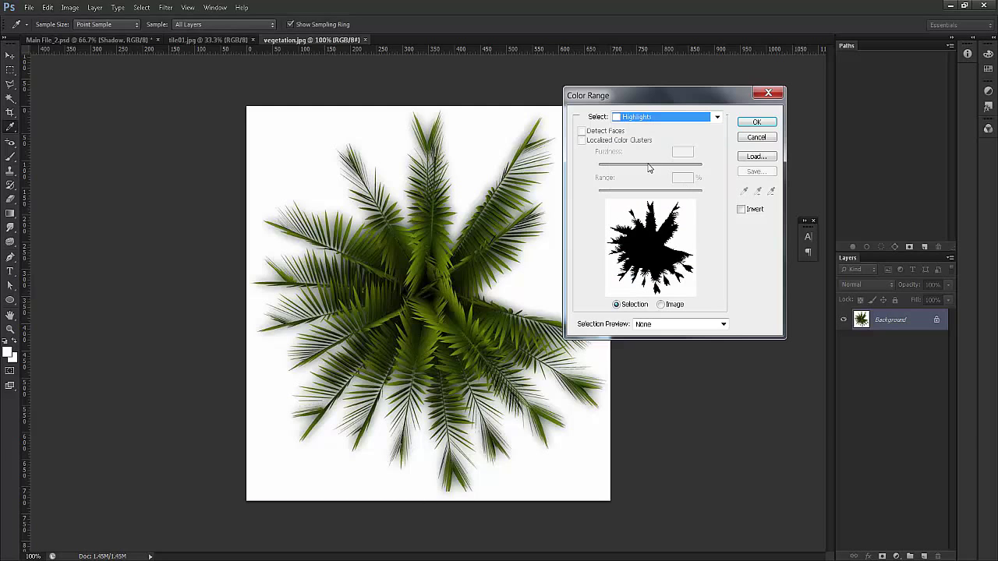
left_click(757, 122)
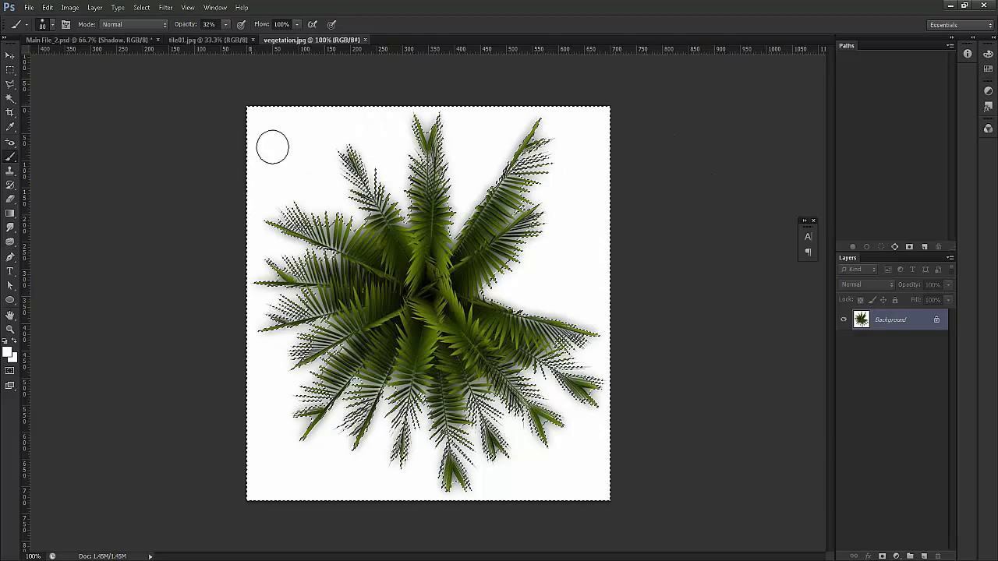
left_click(11, 56)
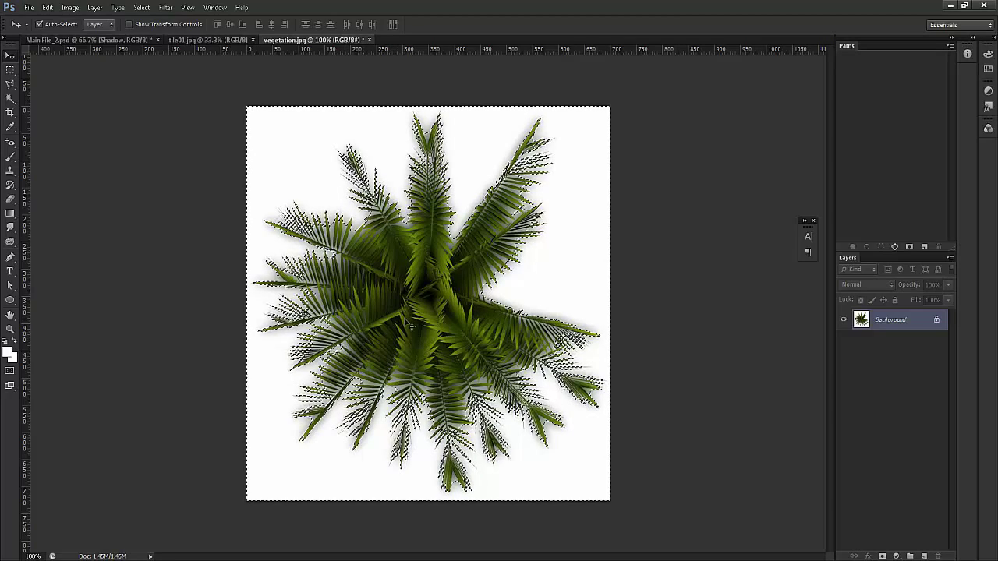
left_click(141, 7)
left_click(167, 195)
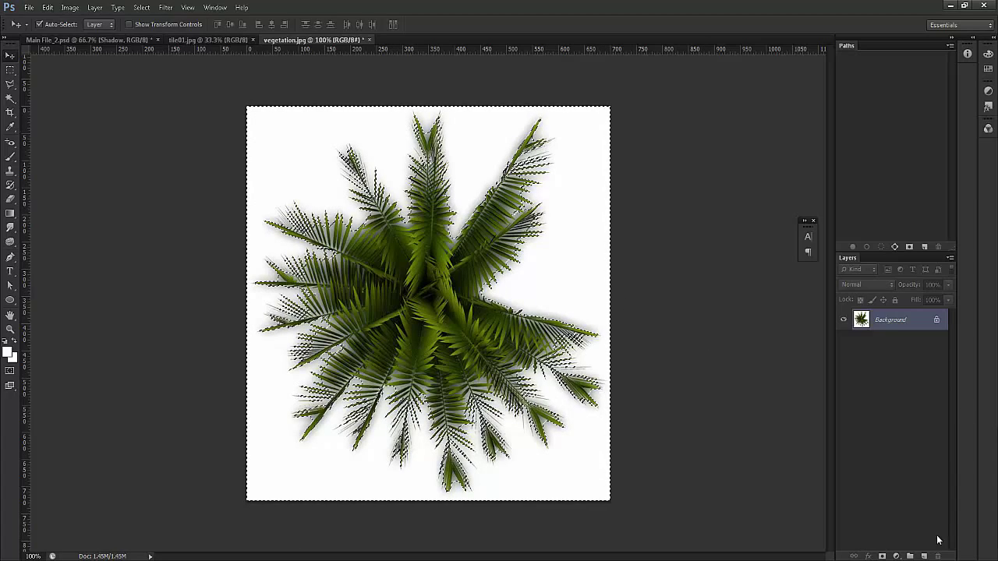
Add a layer mask to the palm that hides its white background
left_click(882, 556)
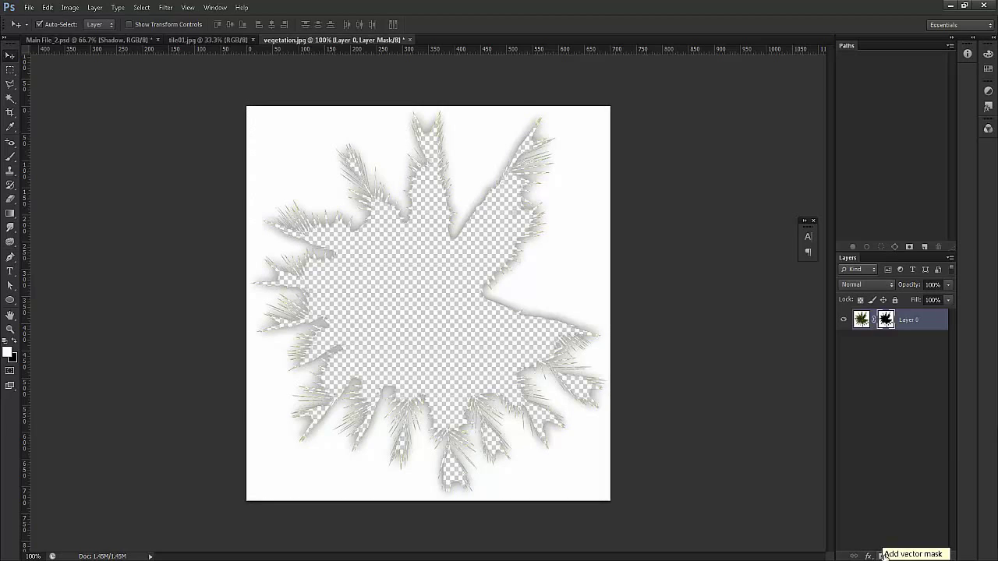
key("ctrl+z")
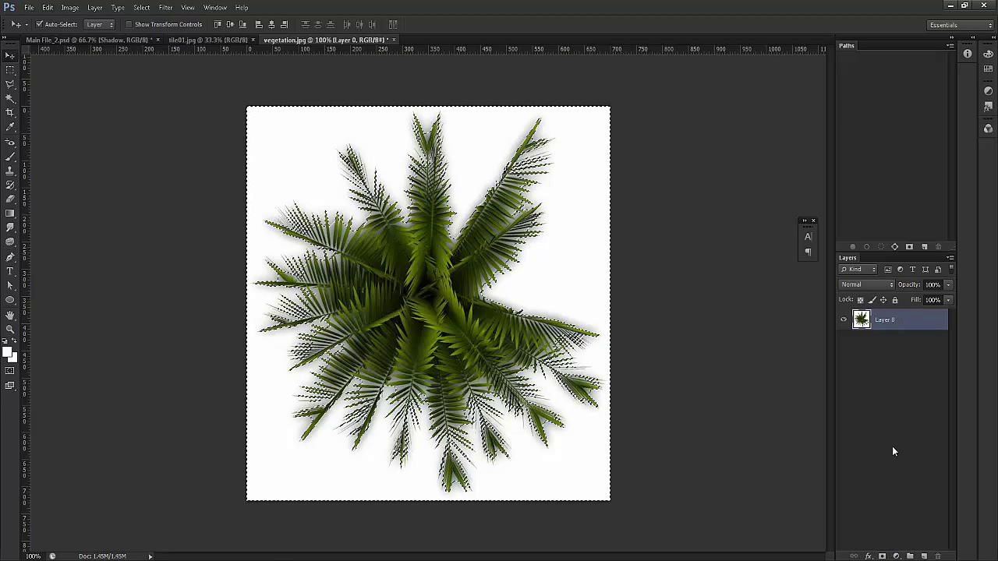
left_click(883, 555)
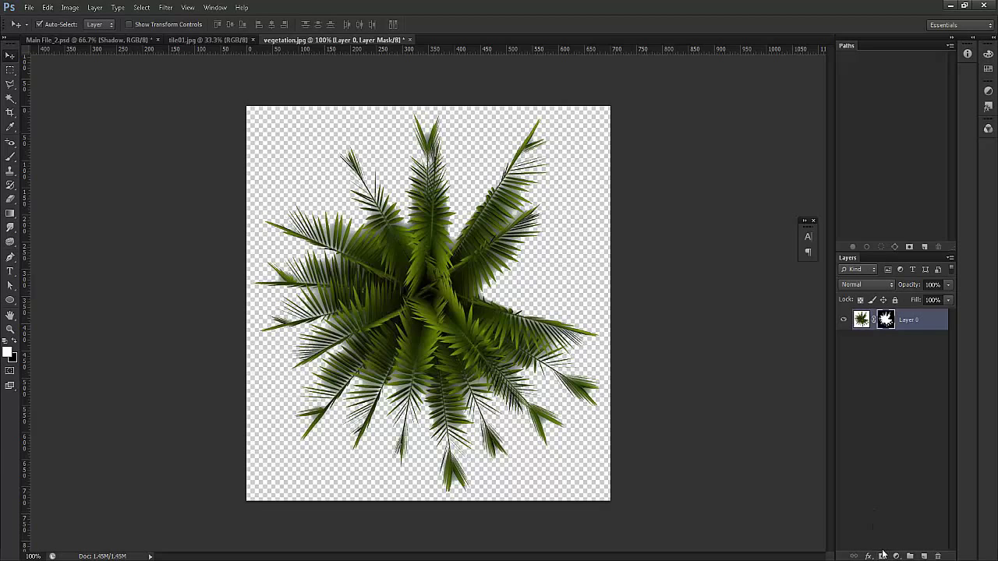
Create Layer 1 beneath the palm and fill it with dark blue
left_click(923, 556)
left_click_drag(913, 324, 906, 390)
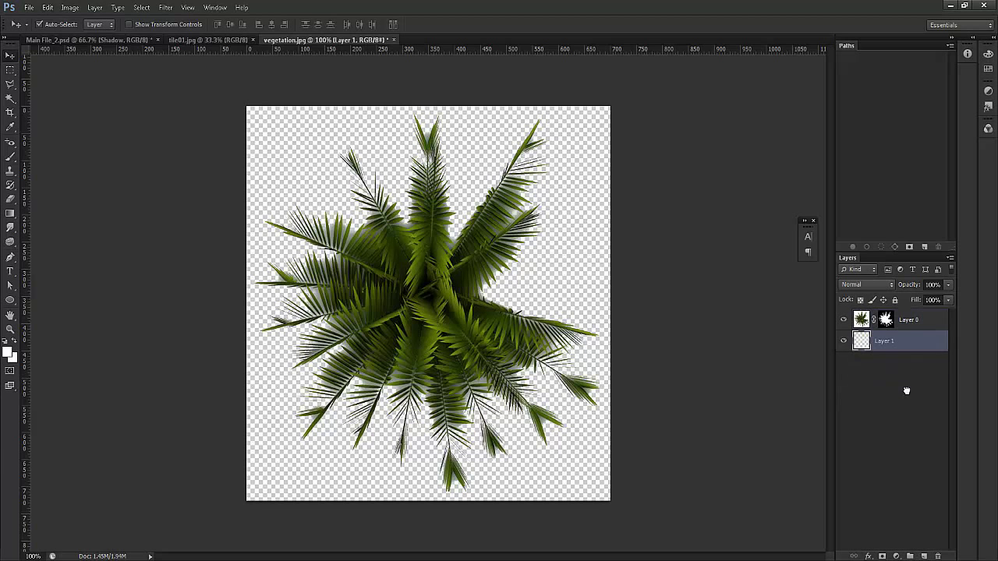
left_click(9, 354)
left_click(892, 247)
left_click(873, 245)
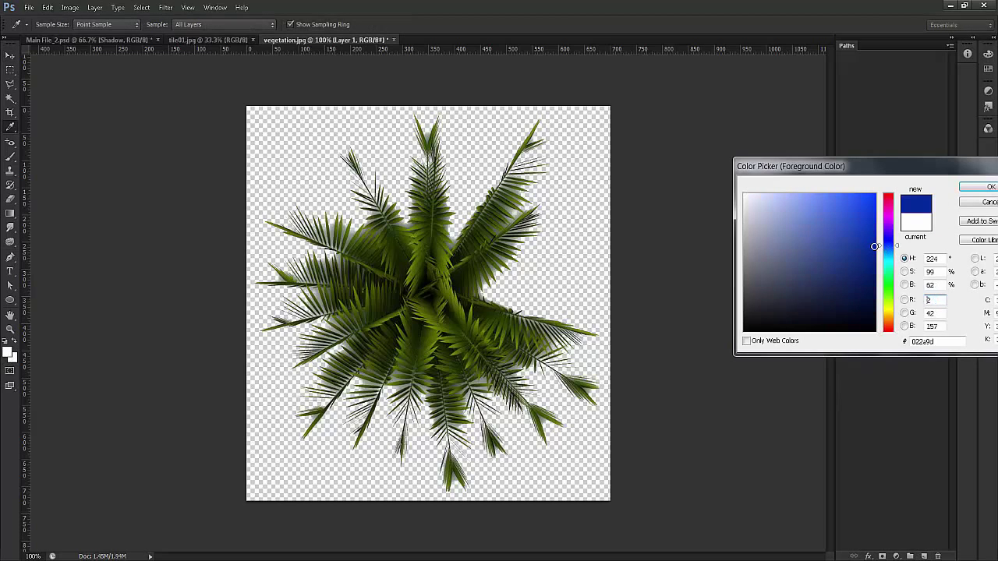
left_click(964, 186)
key("alt+BackSpace")
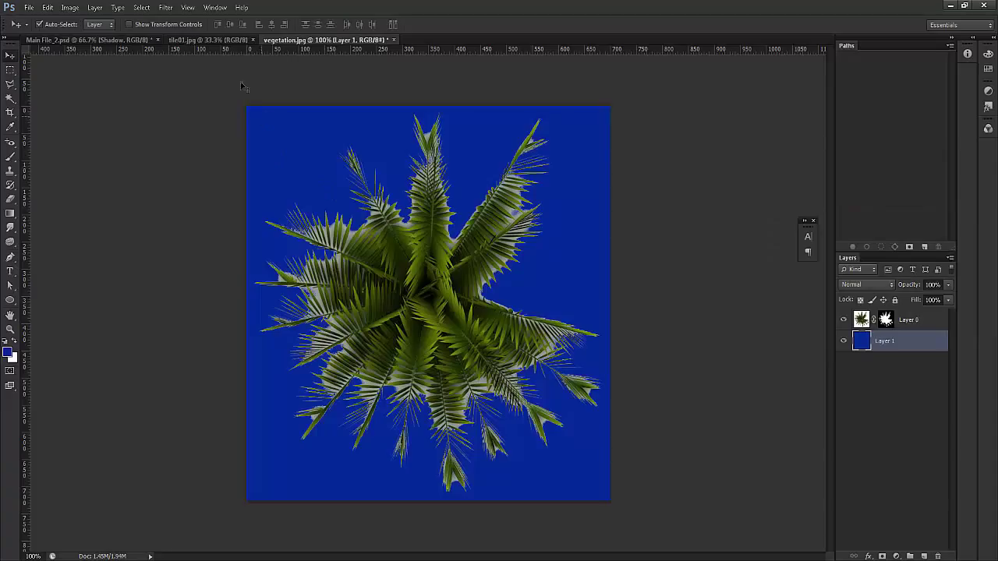
left_click(145, 8)
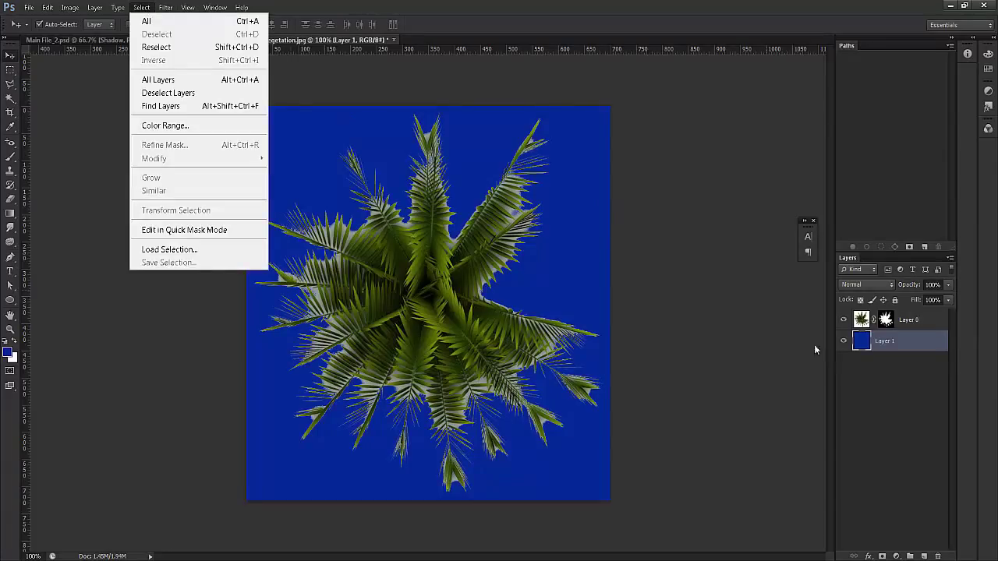
On the palm layer, select the whitish frond fringe by sampling it with Color Range
left_click(861, 322)
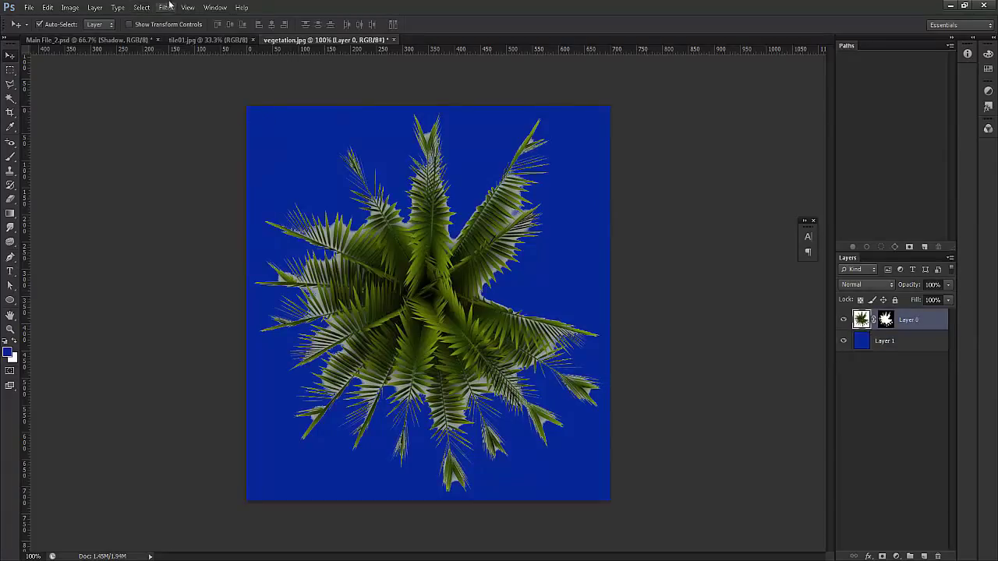
left_click(143, 8)
left_click(165, 127)
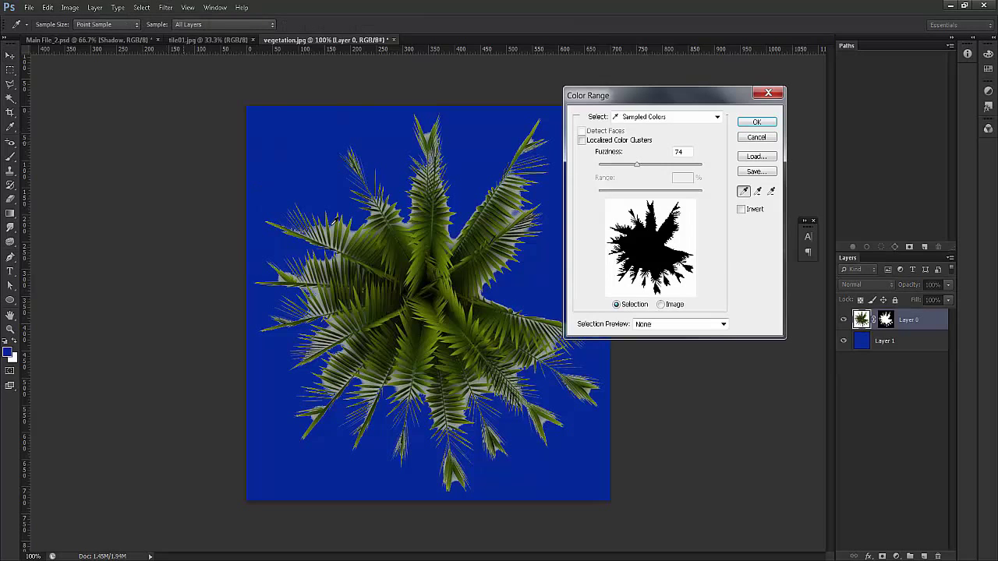
left_click(405, 222)
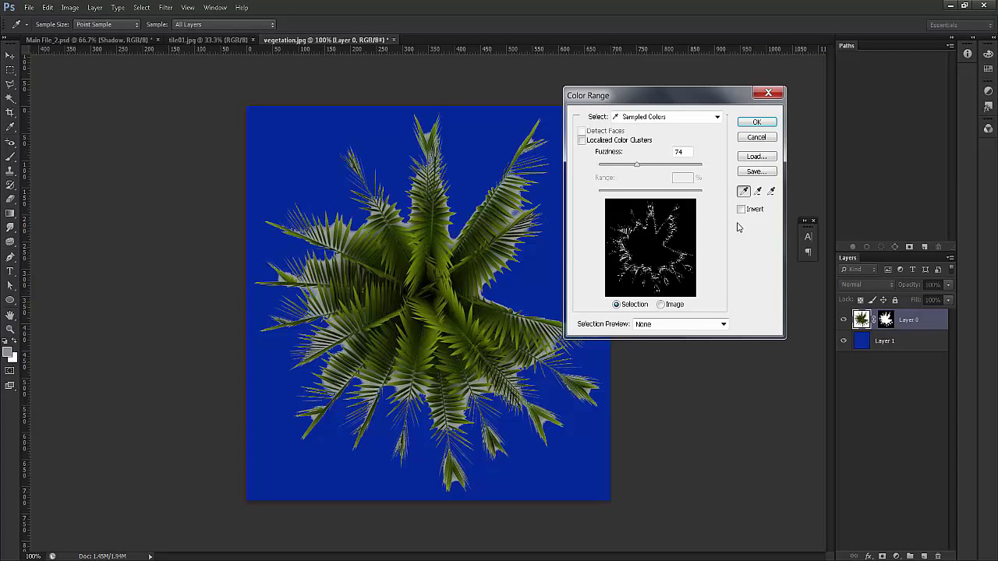
left_click(747, 123)
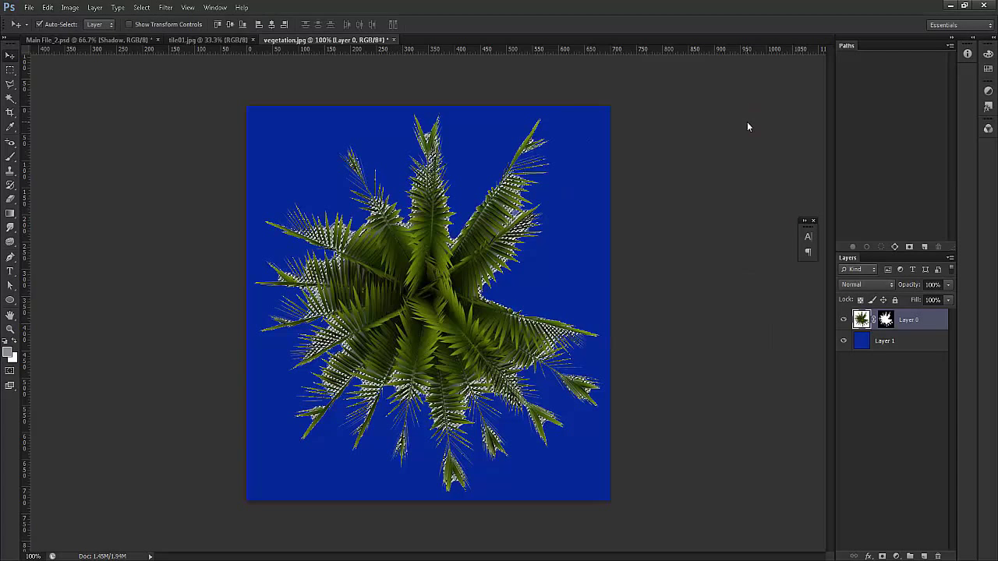
left_click(886, 320)
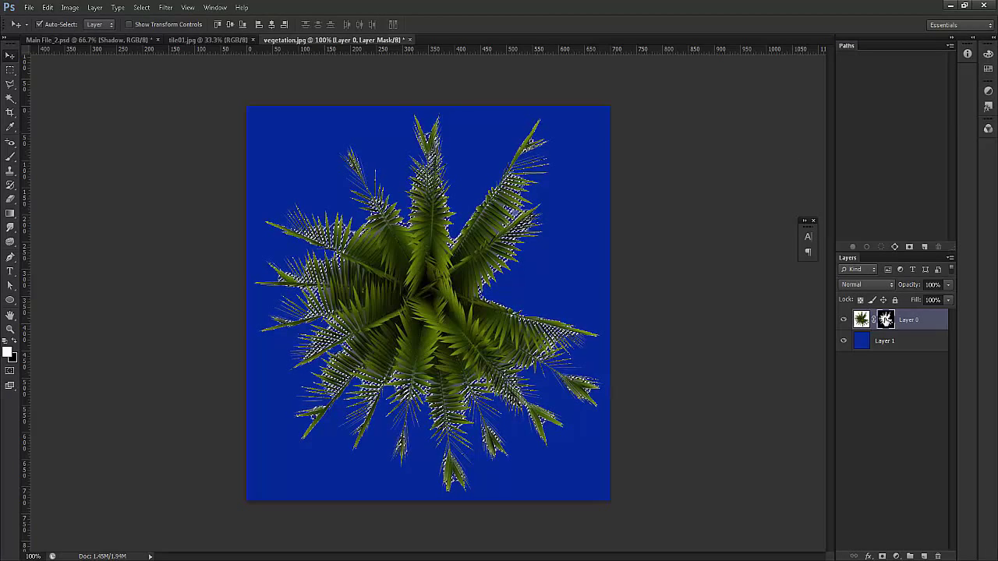
Extend the selection with Select Similar, delete it on the palm mask, and deselect
left_click(166, 7)
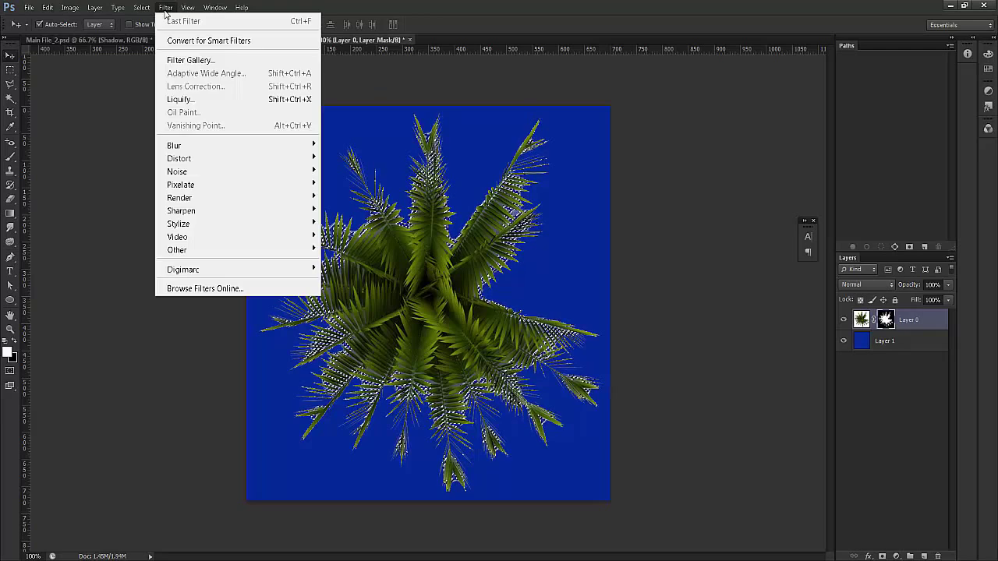
left_click(165, 7)
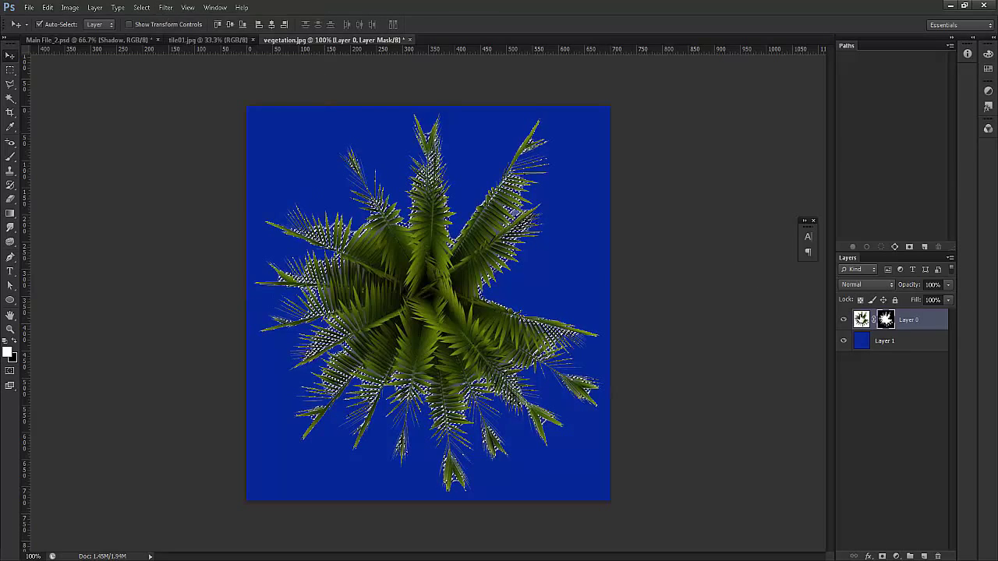
key("ctrl+2")
left_click(141, 8)
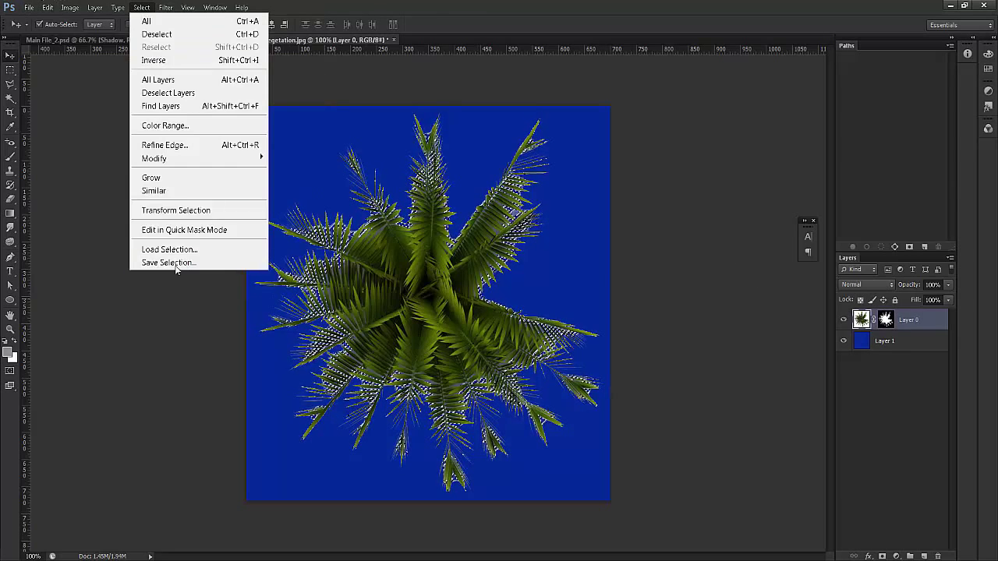
left_click(154, 191)
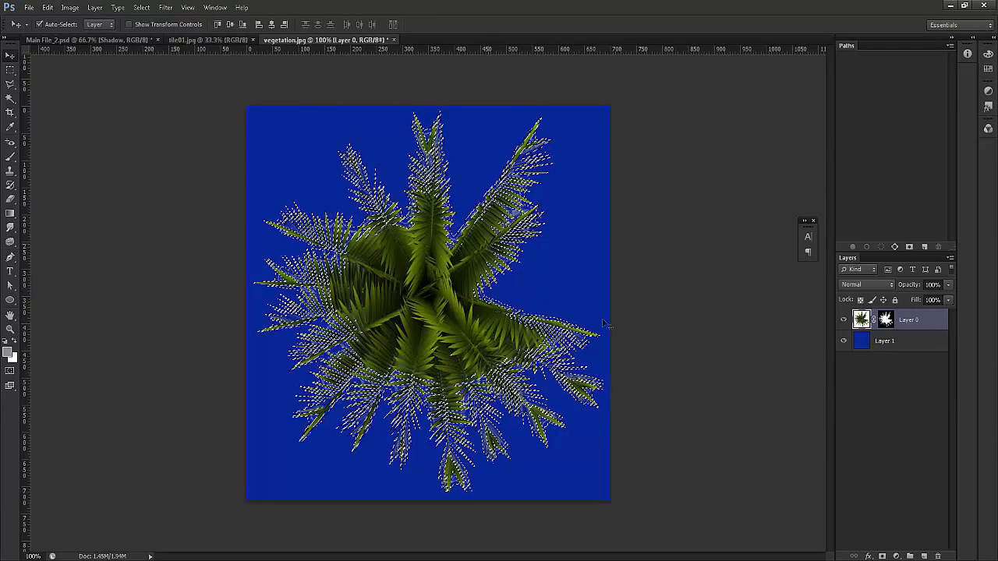
left_click(886, 319)
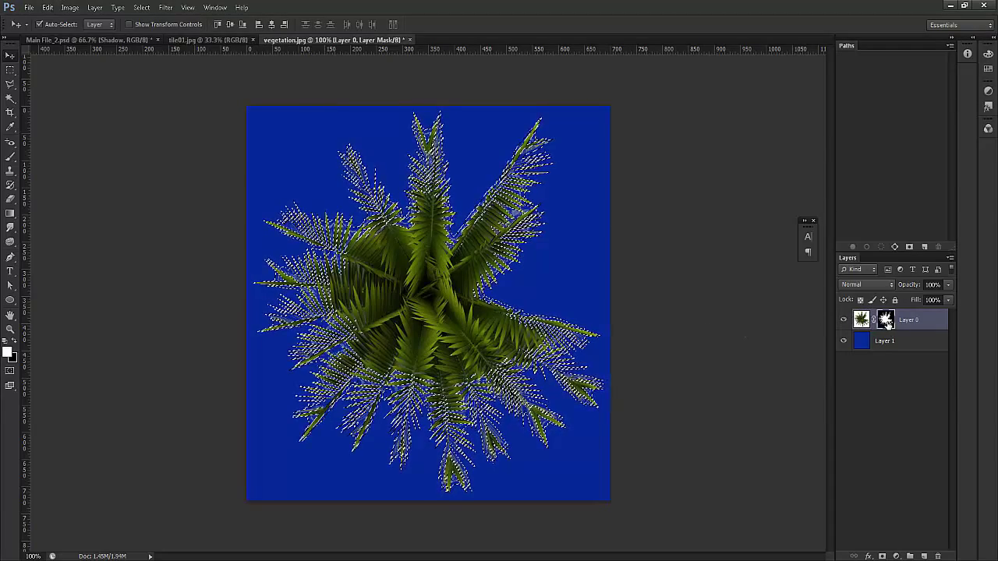
key("Delete")
key("ctrl+d")
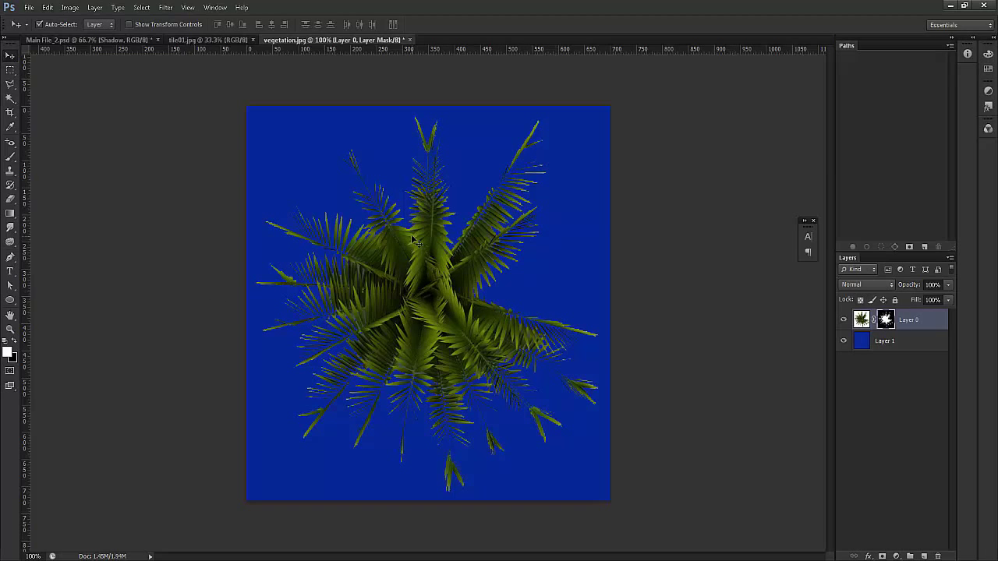
Drag the palm into Main File_2.psd and scale it to about 31% between table and sofas
left_click_drag(418, 276, 102, 105)
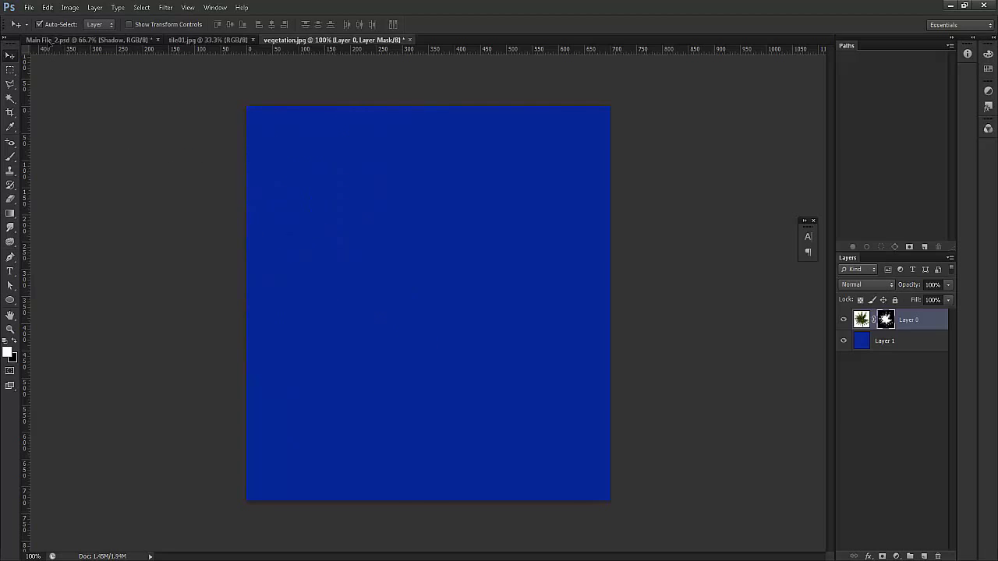
left_click_drag(46, 39, 402, 293)
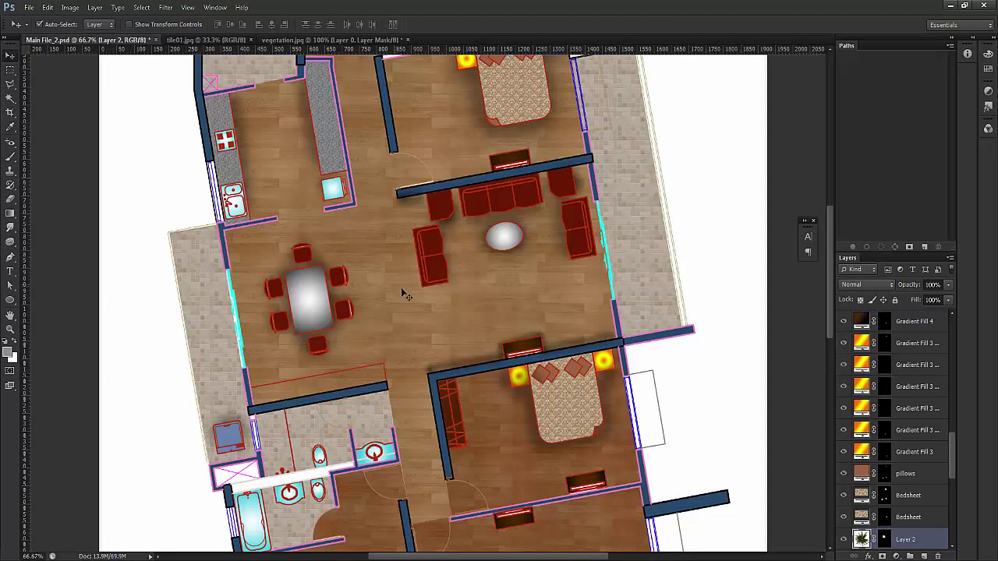
key("ctrl+t")
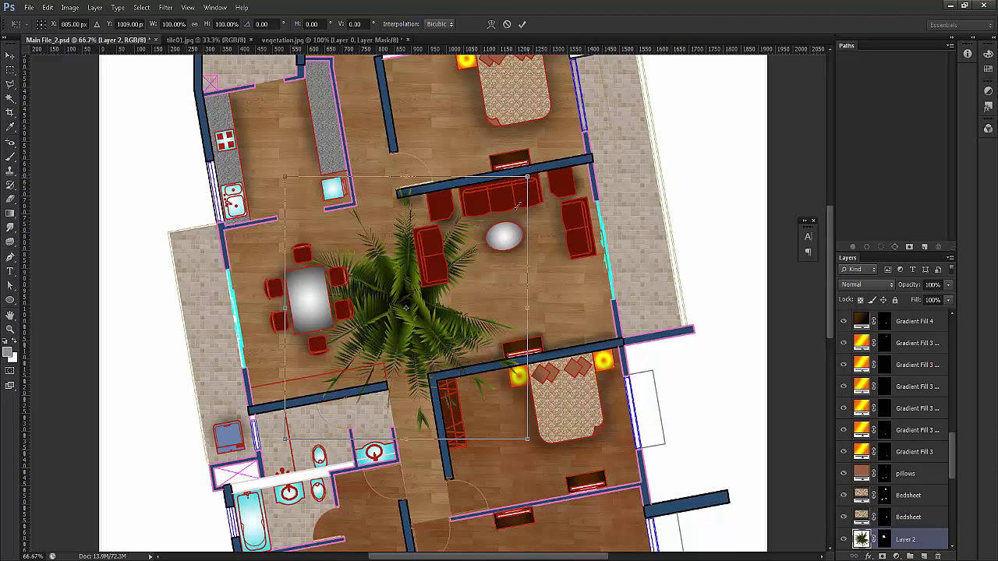
left_click_drag(528, 178, 505, 201)
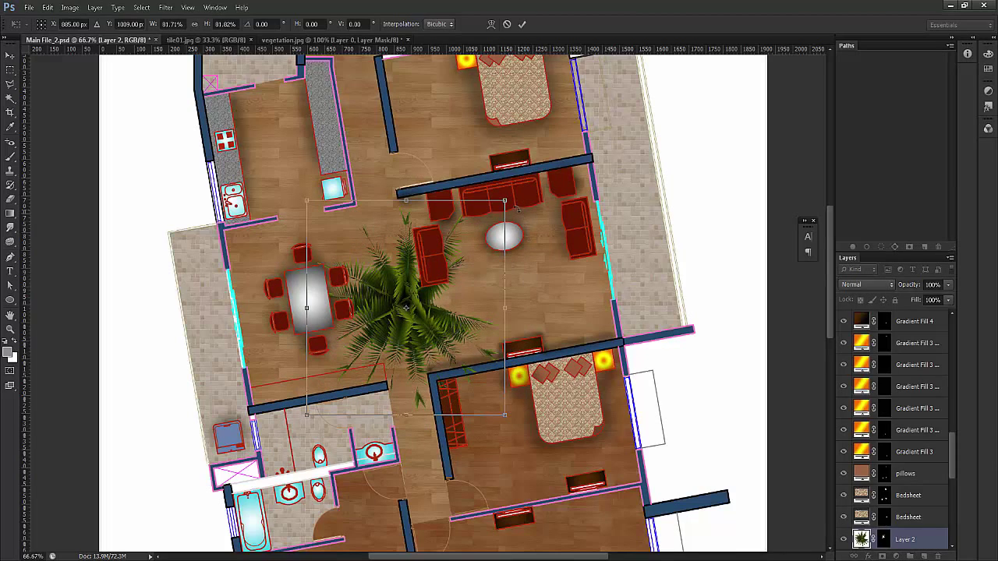
left_click_drag(492, 224, 459, 287)
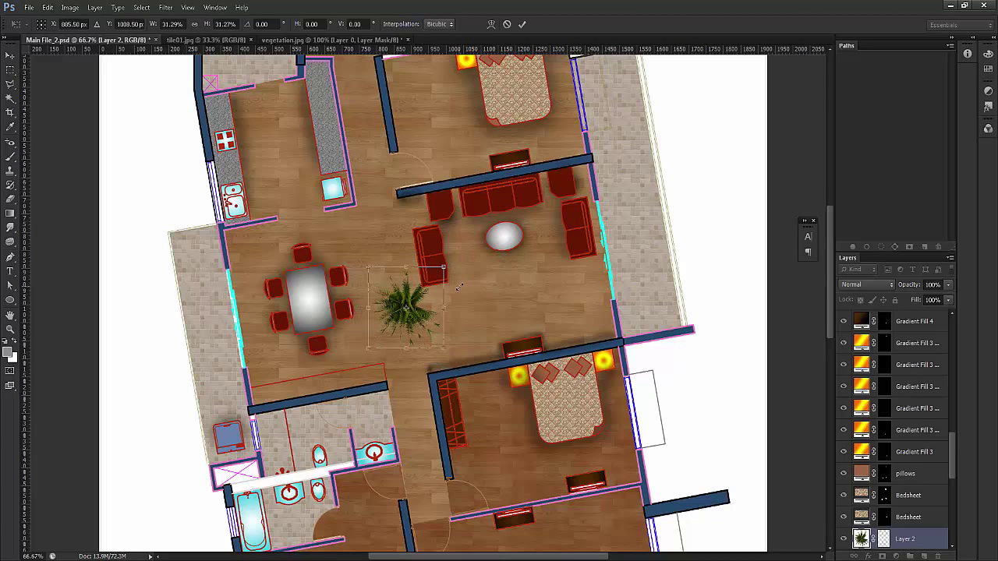
key("Return")
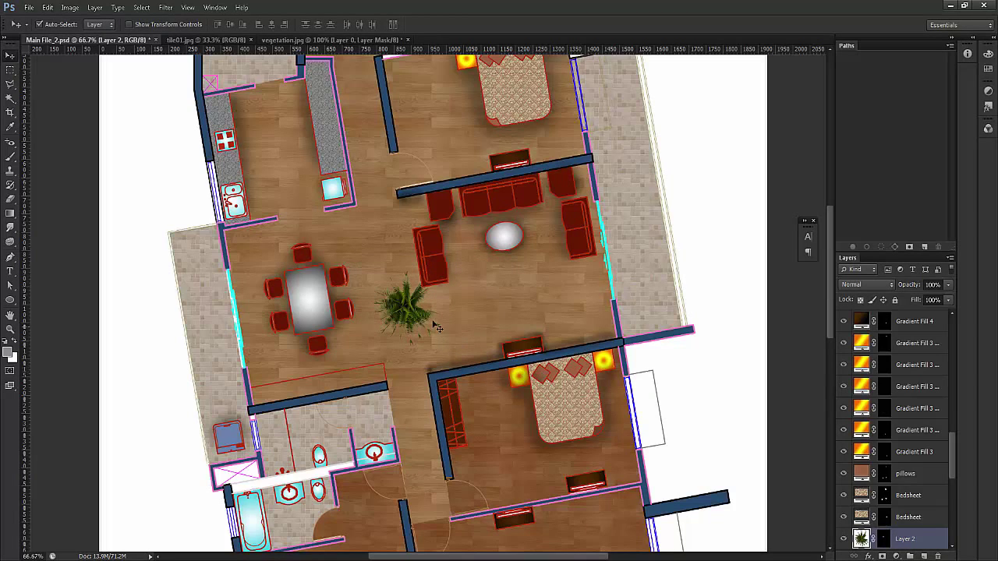
Target Layer 2's mask and set a black Brush at 100% opacity
left_click(884, 539)
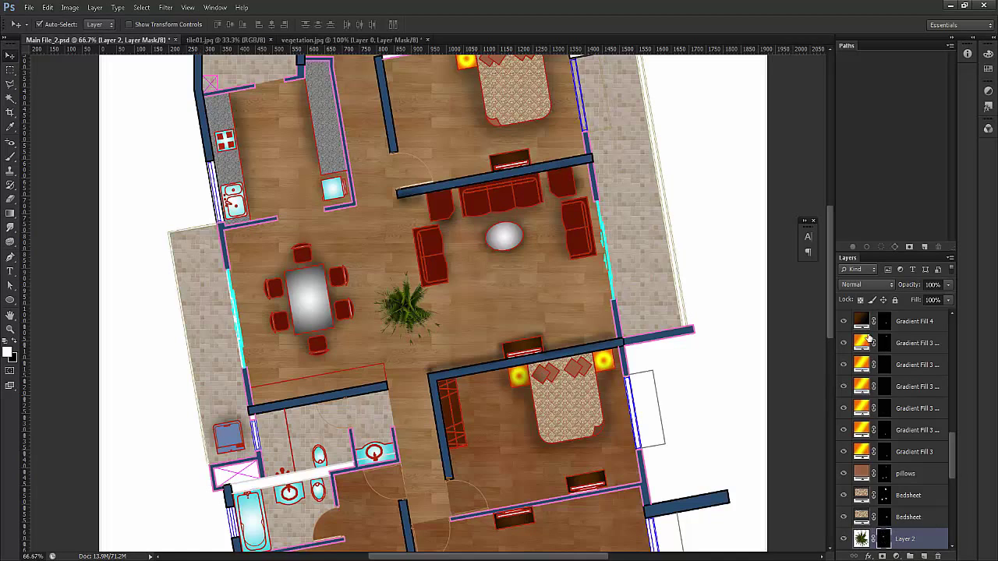
key("b")
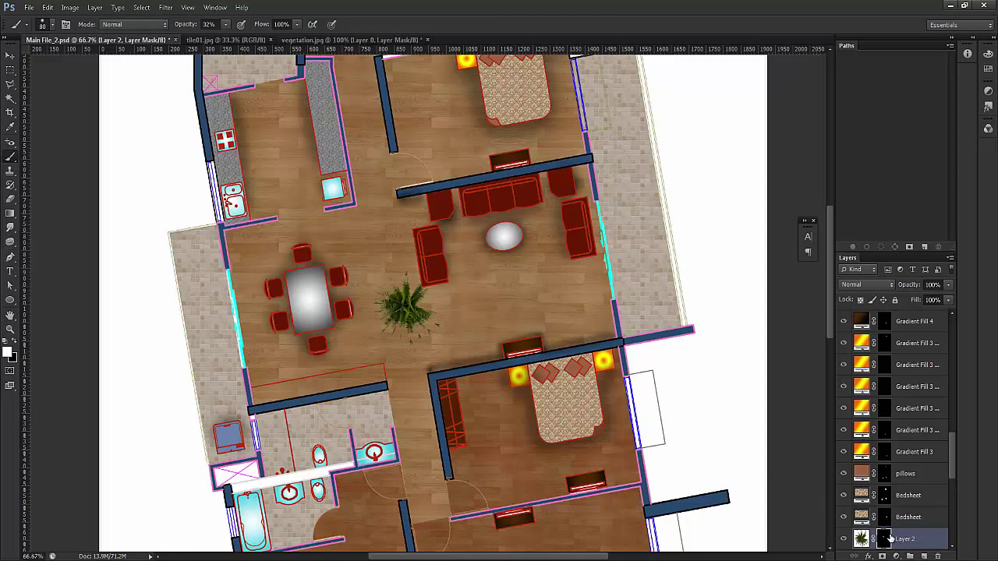
left_click(14, 341)
left_click_drag(185, 27, 242, 27)
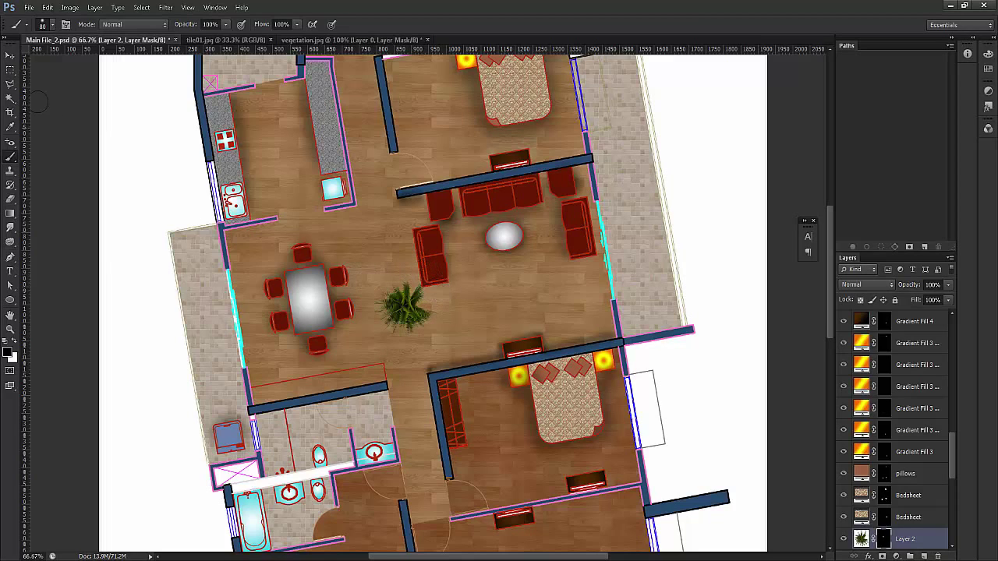
Move the plant toward the bedroom wall and scale it down to about 69% width
left_click(10, 55)
left_click_drag(404, 313, 583, 322)
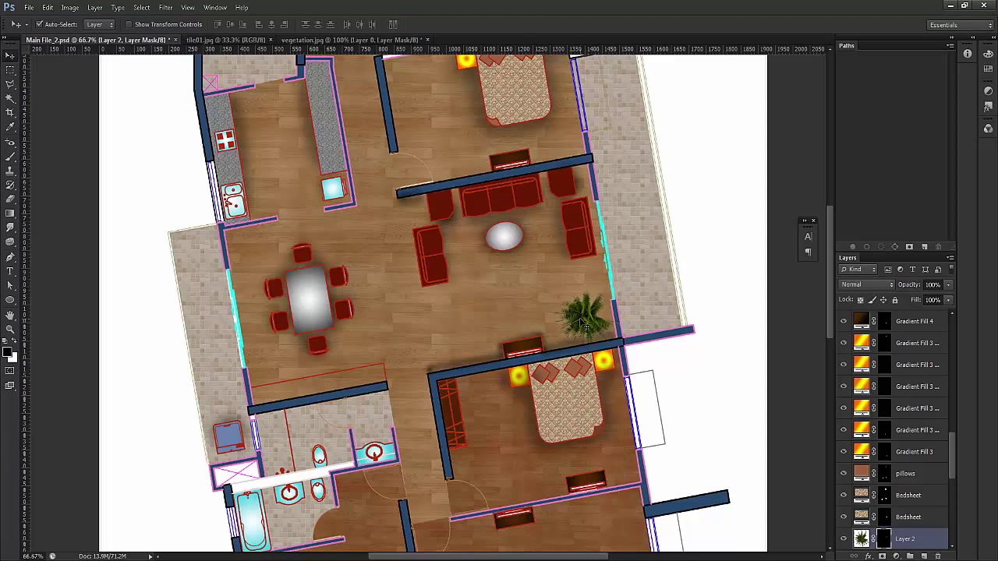
key("ctrl+t")
left_click_drag(625, 275, 665, 318)
key("Return")
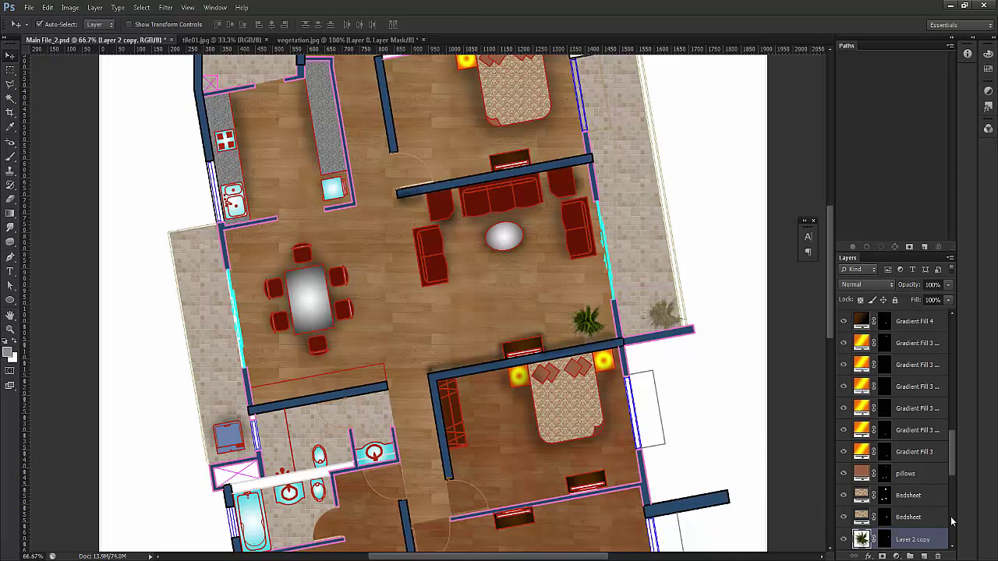
Reorder the plant layer so it sits just below Plan copy
left_click_drag(871, 540, 872, 335)
scroll(897, 421, "up", 3)
left_click_drag(905, 495, 911, 343)
scroll(916, 406, "up", 3)
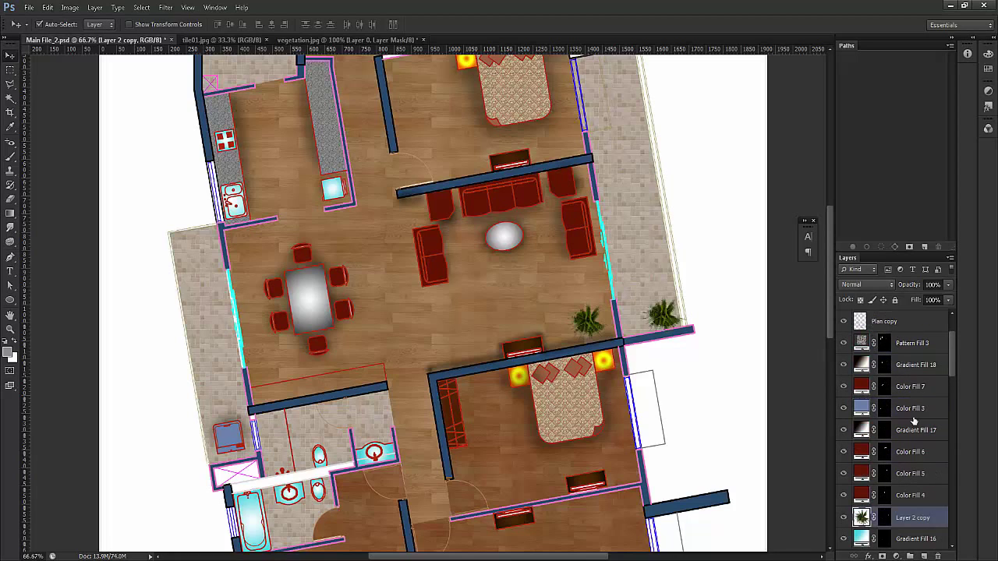
left_click_drag(911, 521, 912, 334)
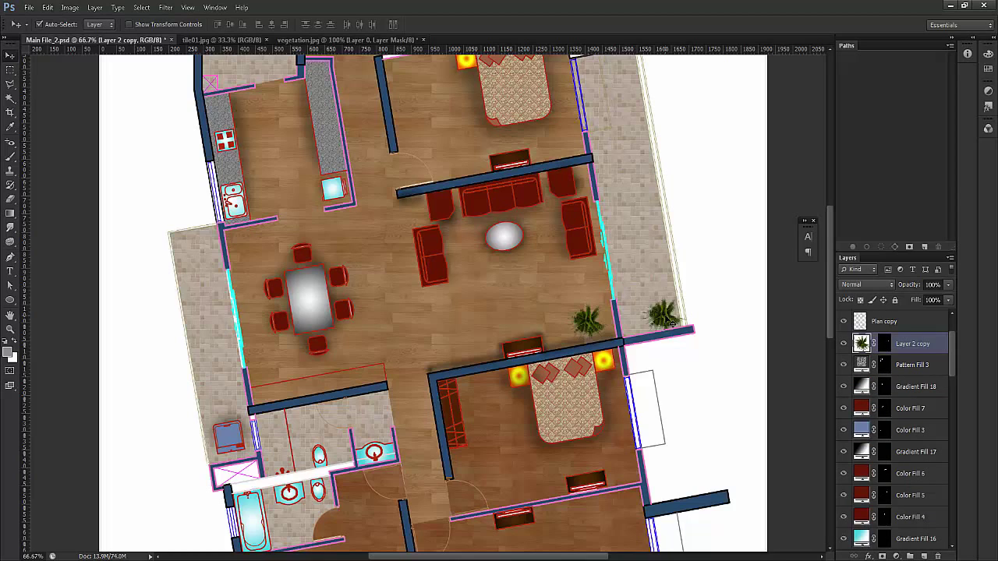
Scale the palm to about 80% and Alt-drag a copy further up the balcony
key("ctrl+t")
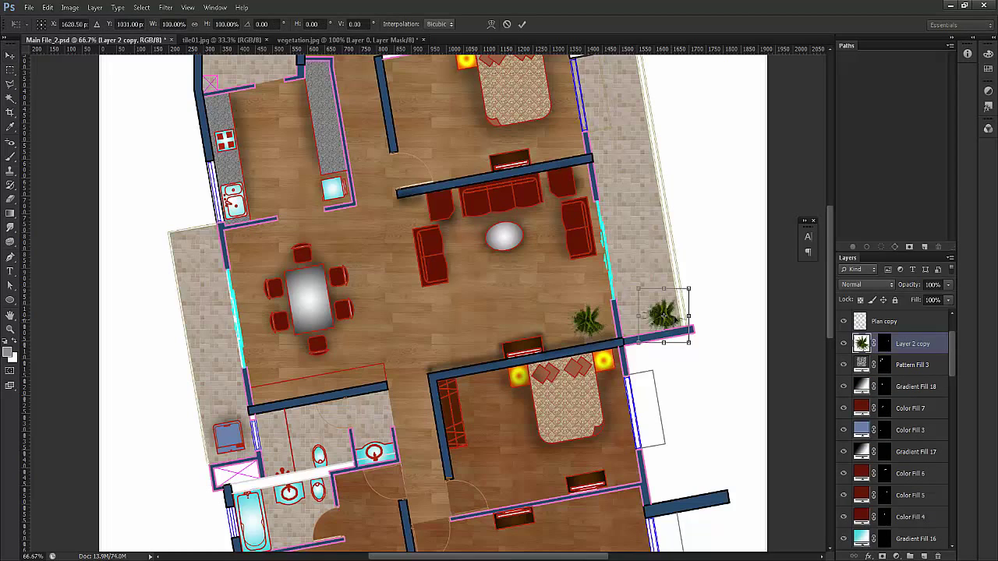
left_click_drag(691, 289, 664, 293)
key("Return")
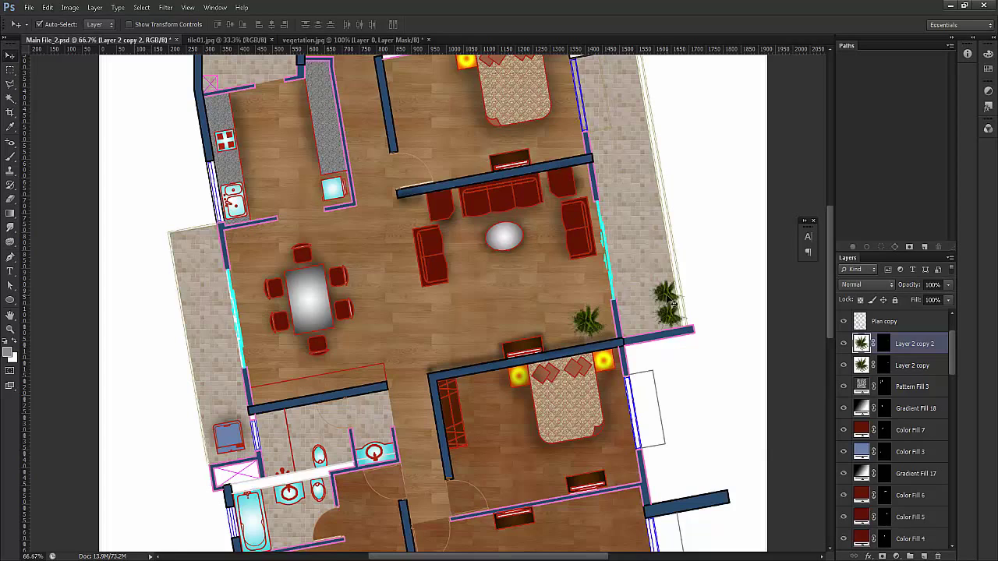
left_click_drag(666, 290, 663, 228)
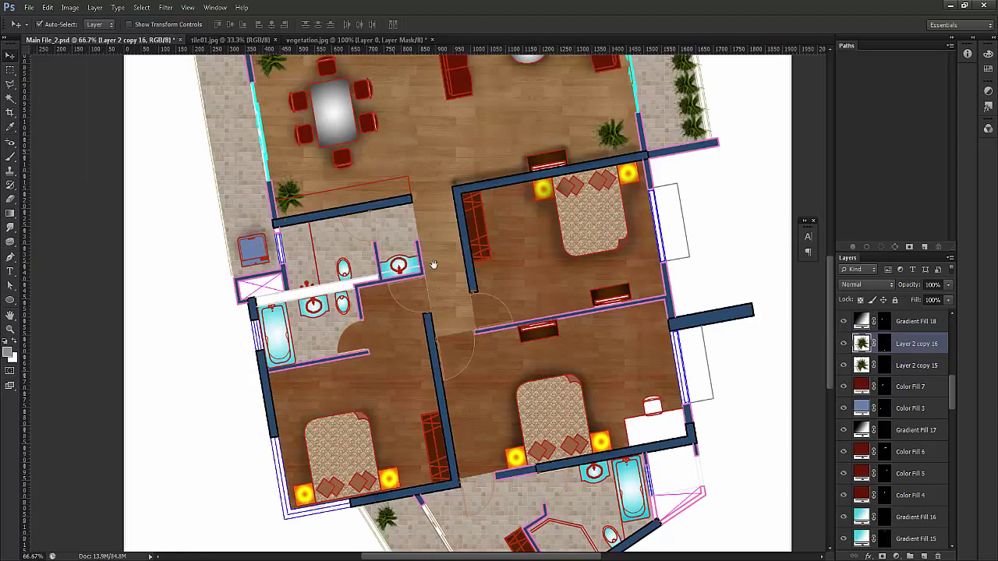
left_click_drag(392, 145, 444, 285)
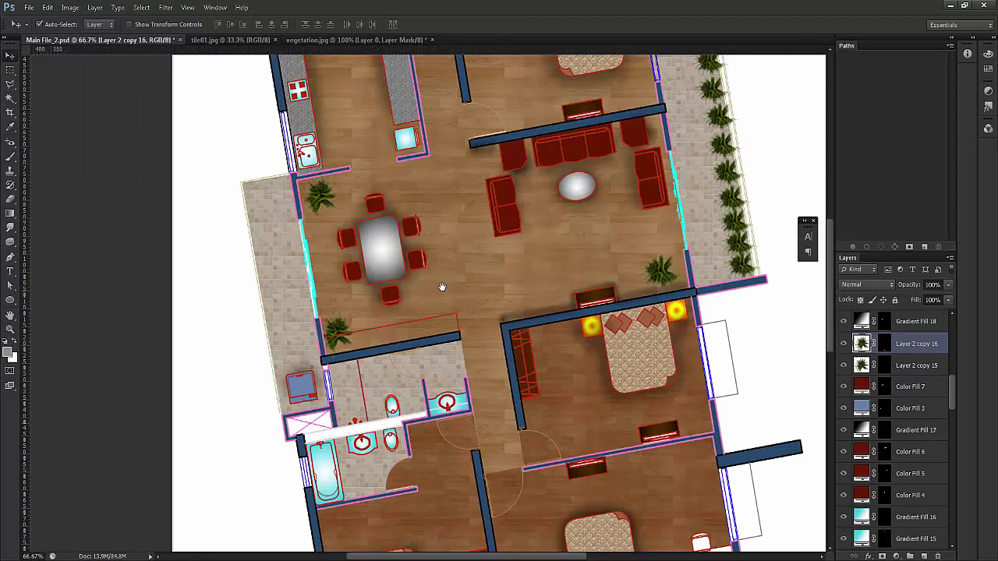
left_click_drag(555, 352, 523, 272)
left_click_drag(678, 154, 562, 317)
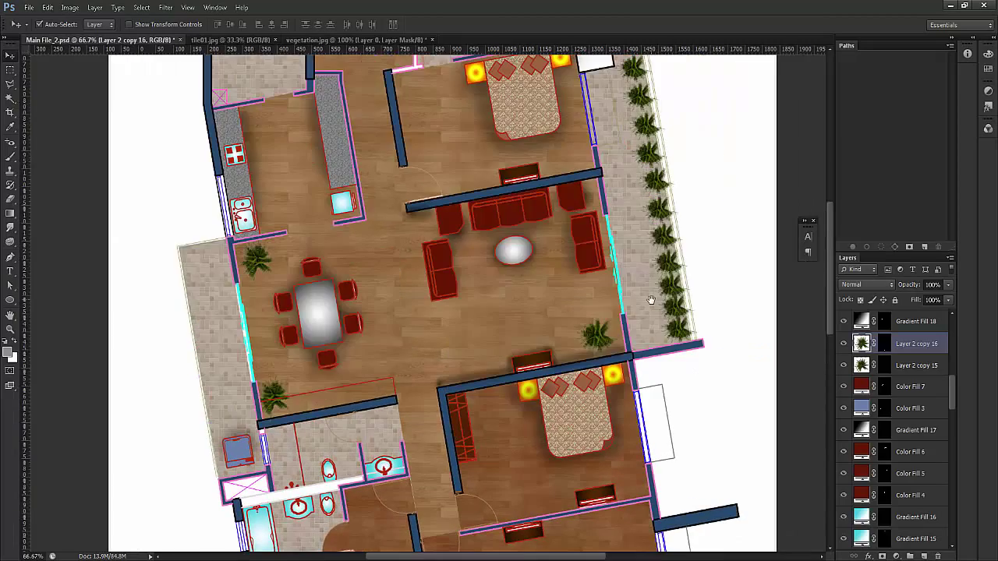
left_click_drag(413, 297, 430, 394)
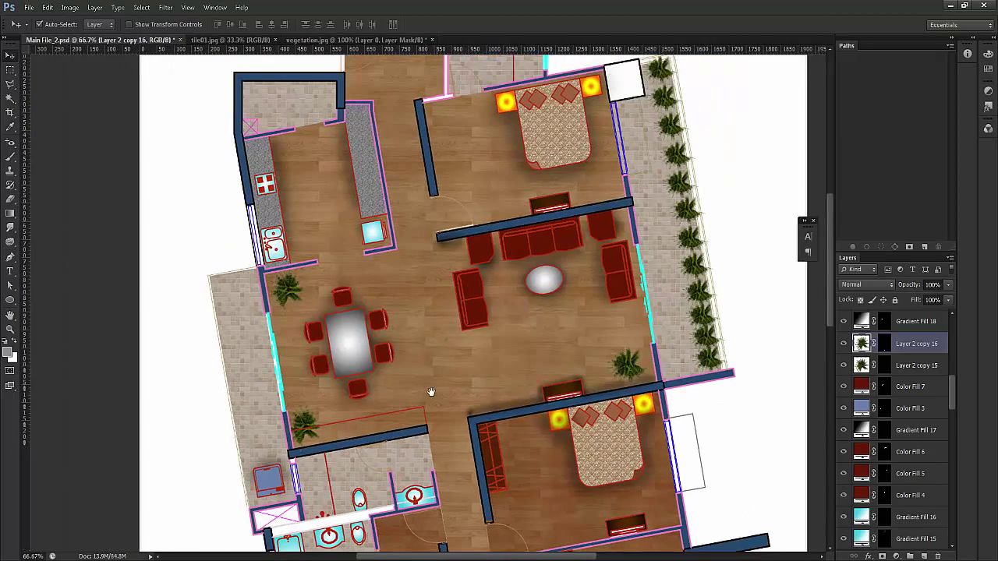
left_click_drag(473, 338, 425, 374)
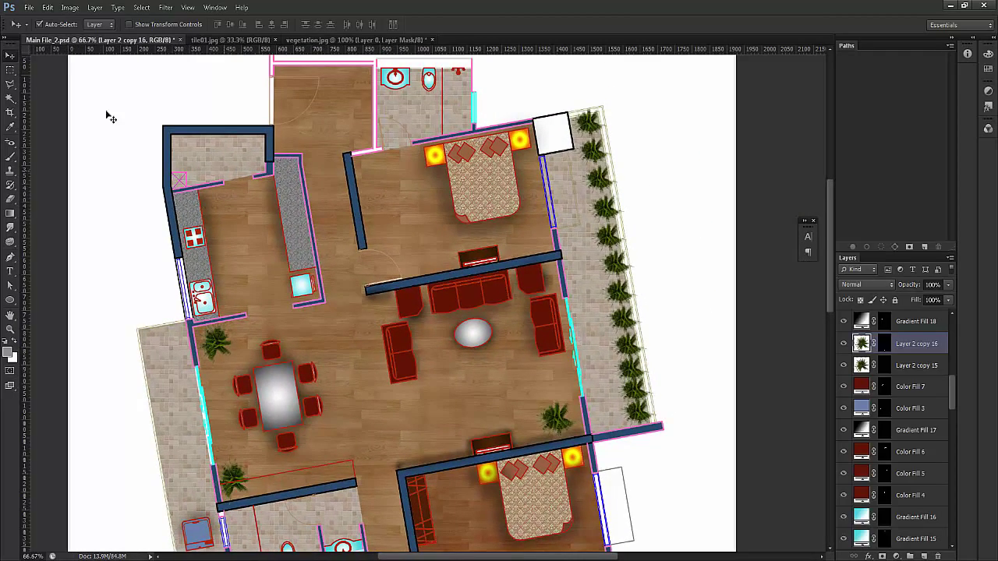
Open the Red-DVI-BirdsEyePeople-Asia image
left_click(29, 8)
left_click(43, 32)
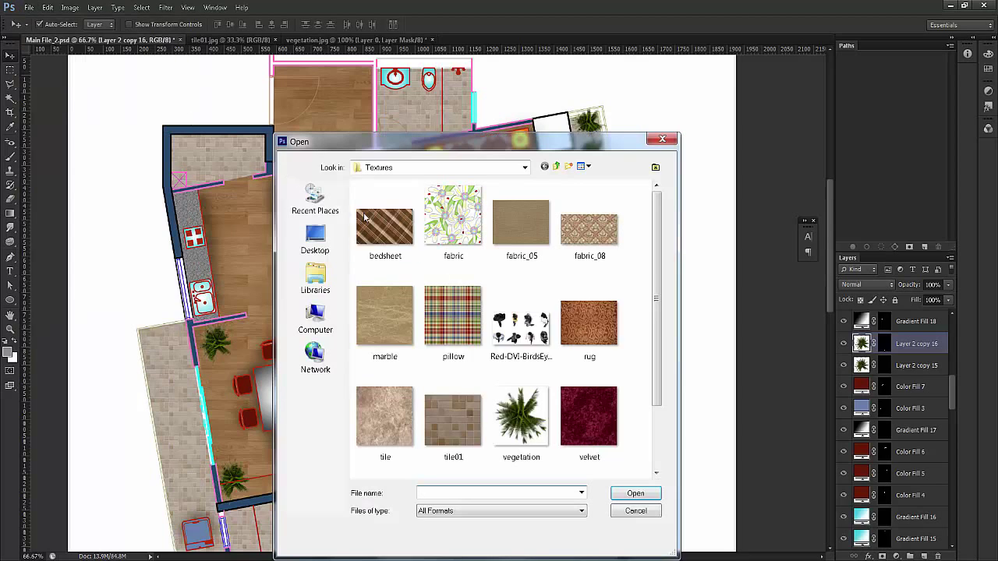
left_click(534, 335)
left_click(634, 493)
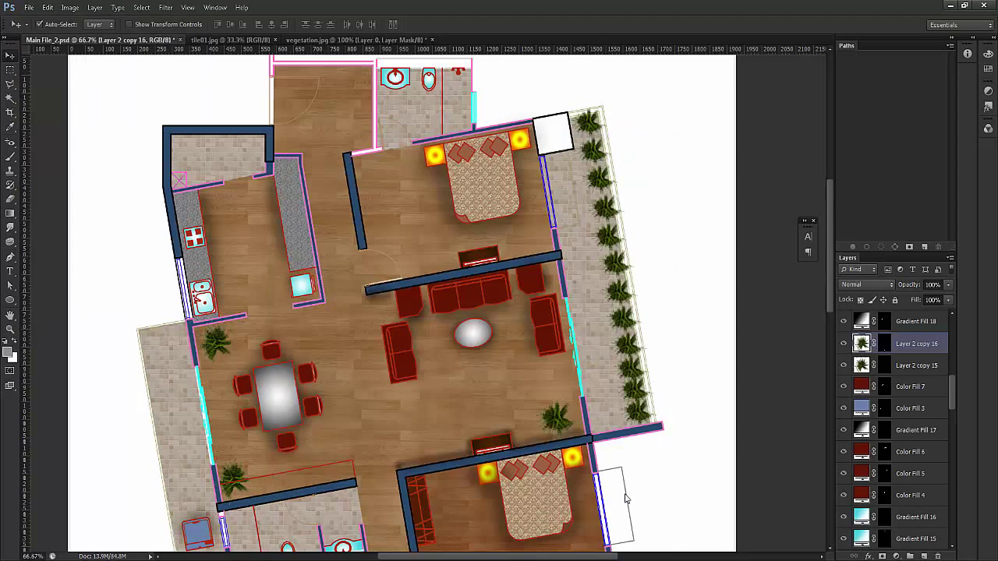
Magic Wand the white background and drag the people figures into the floor plan
left_click(10, 98)
left_click(412, 319)
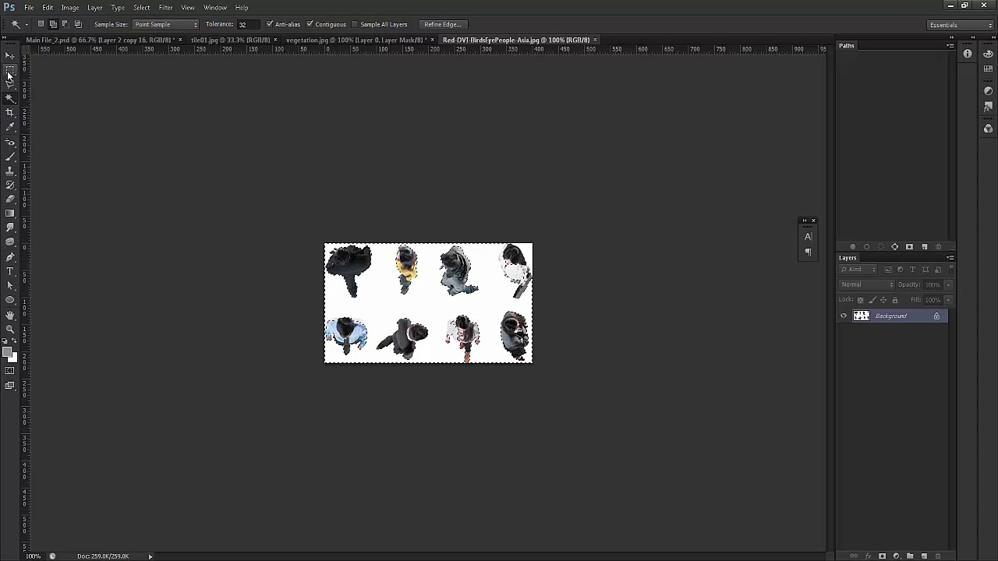
left_click(10, 56)
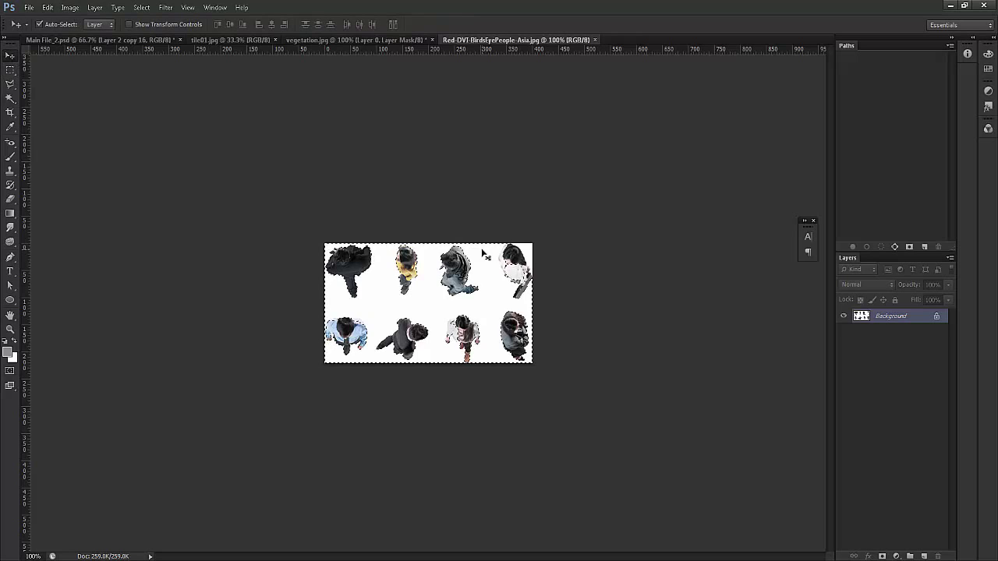
key("ctrl+alt+i")
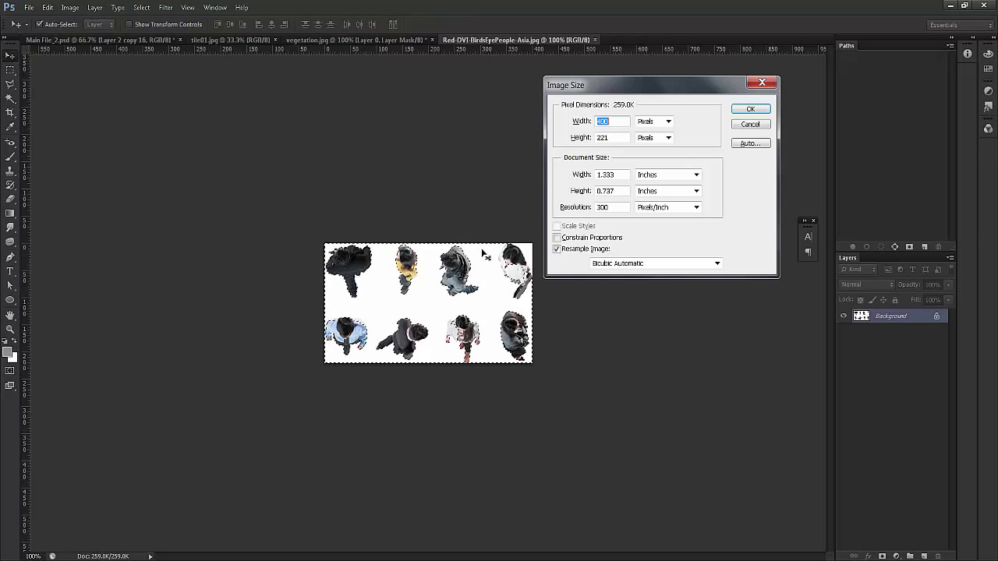
left_click(751, 126)
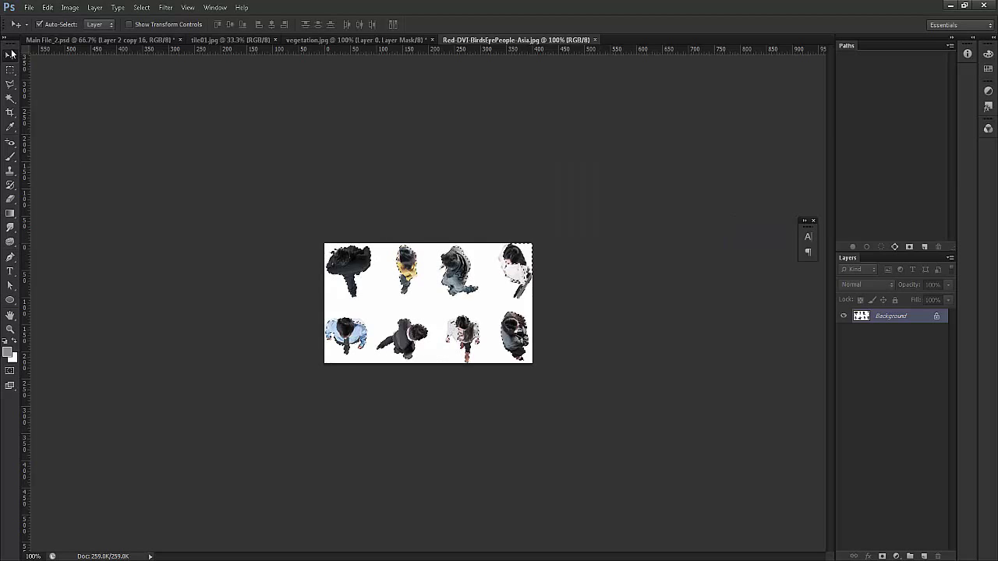
left_click_drag(360, 281, 435, 404)
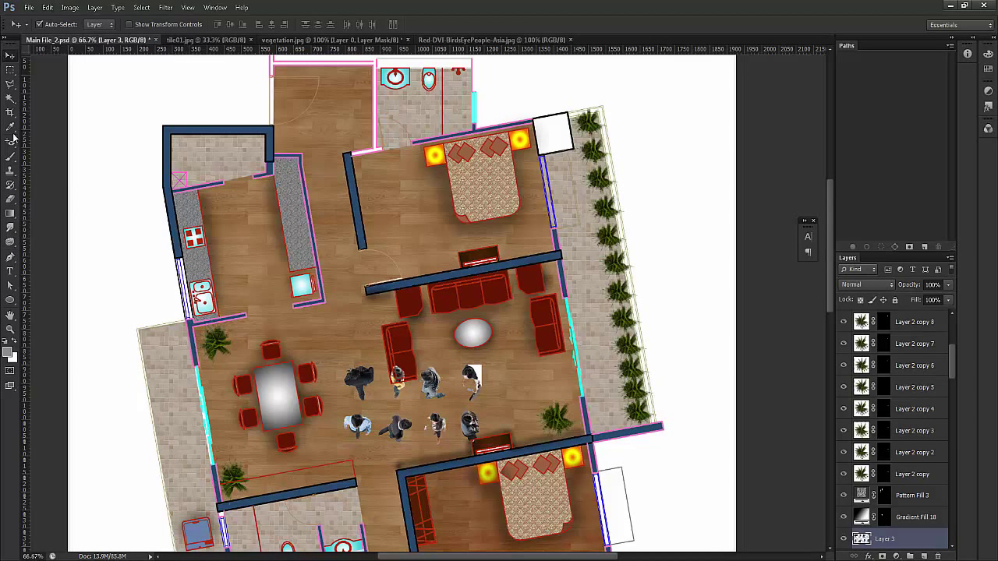
Lasso the group of people figures with the freehand lasso and cut them out
left_click(10, 84)
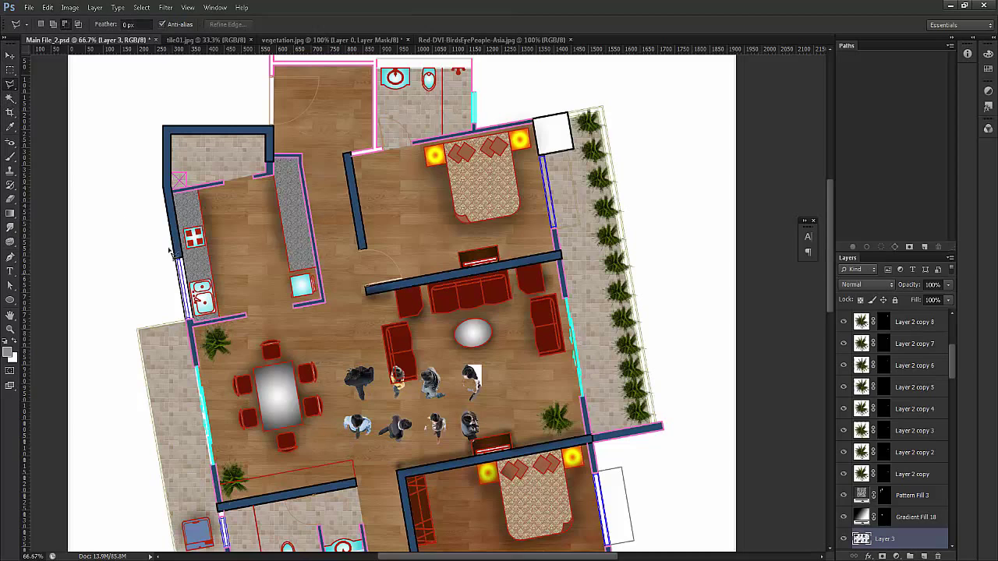
left_click(14, 87)
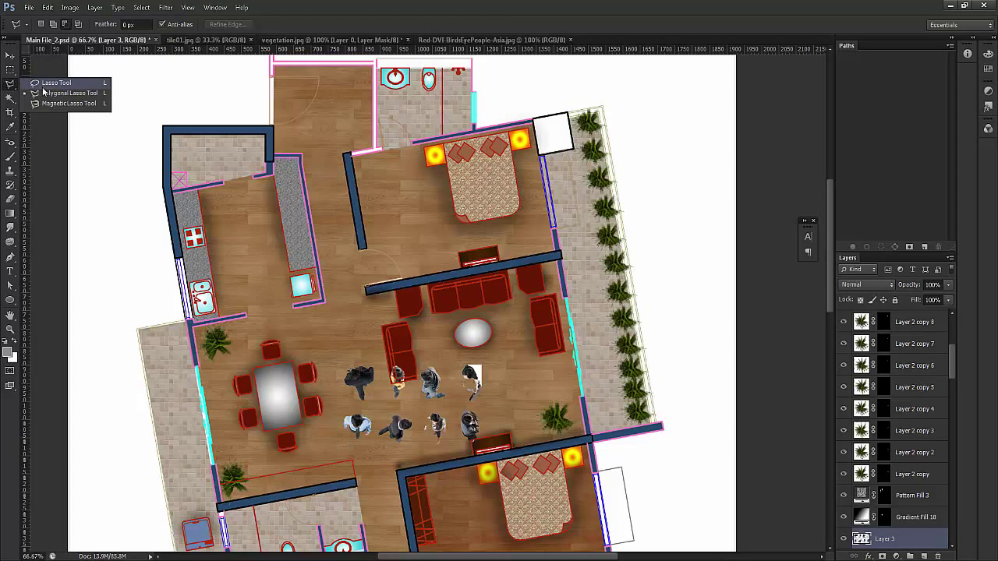
left_click(45, 83)
left_click_drag(335, 410, 376, 408)
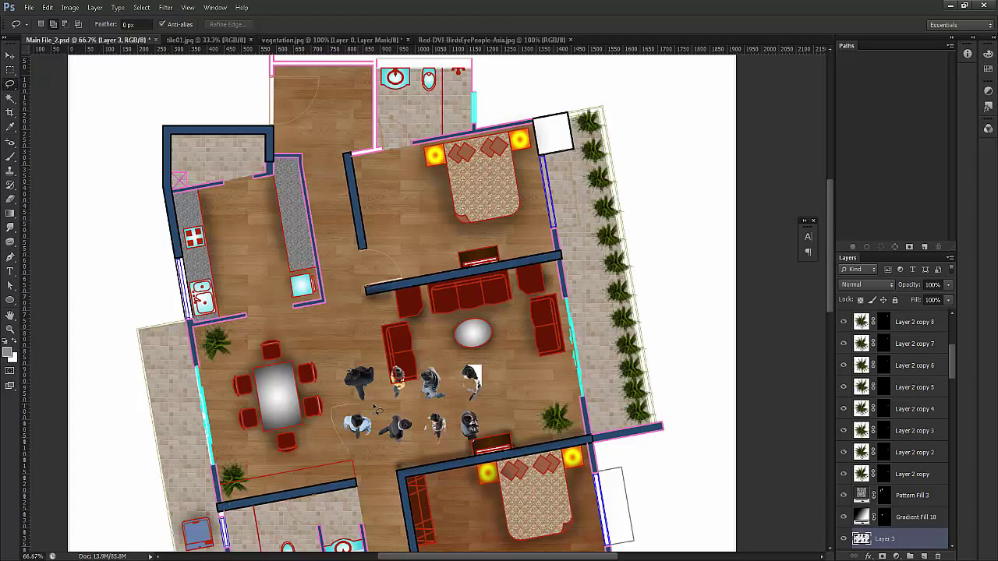
mouse_move(418, 354)
left_mouse_down()
mouse_move(505, 379)
mouse_move(516, 427)
mouse_move(450, 456)
mouse_move(353, 458)
left_mouse_up()
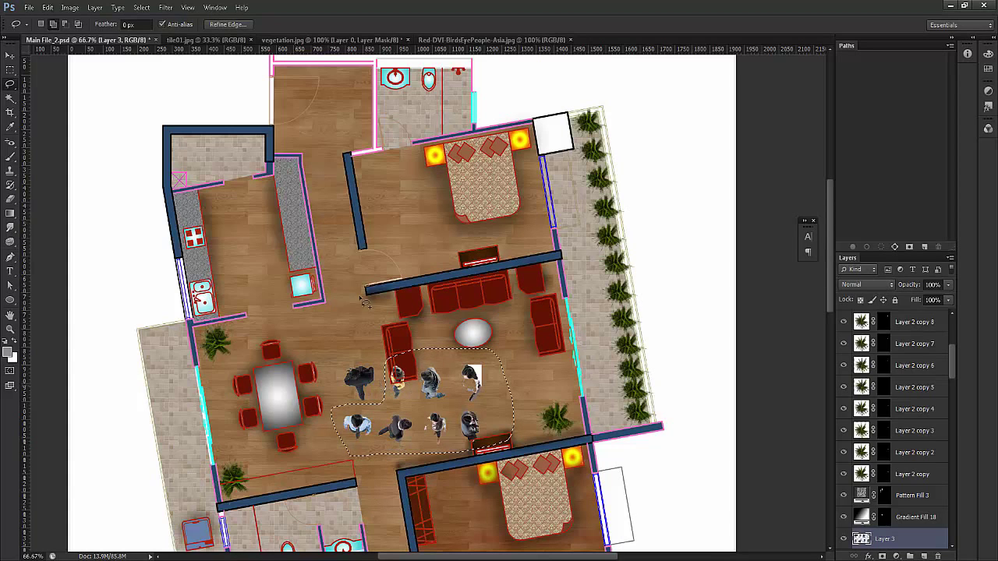
left_click(10, 56)
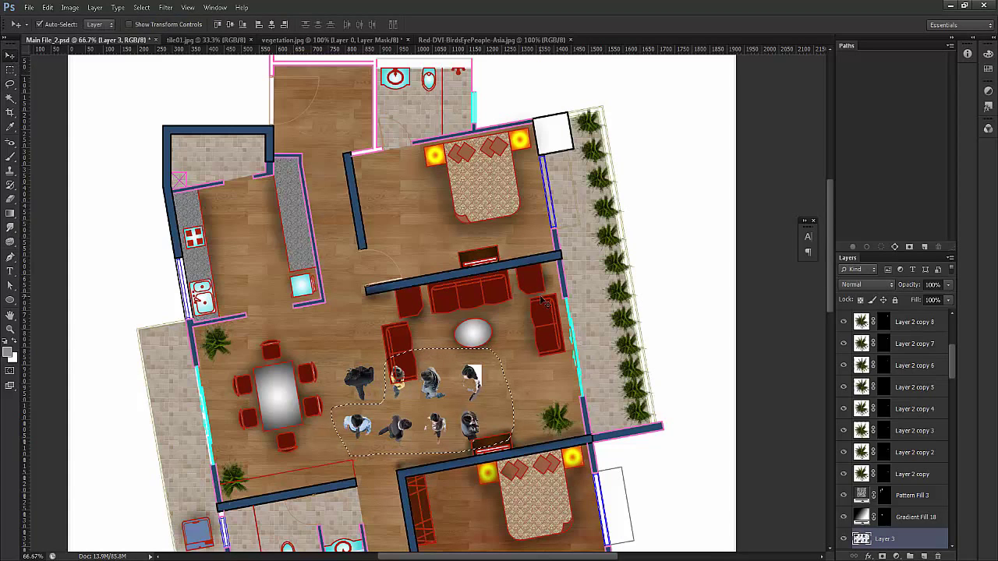
key("ctrl+x")
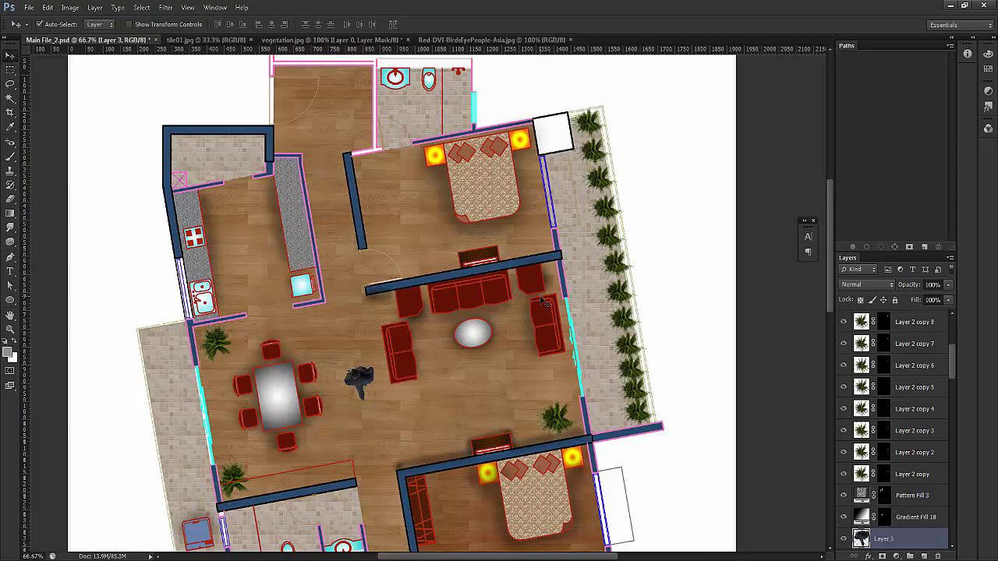
Move and rotate the dark figure near the windows, then paste the people cluster back
left_click_drag(365, 384, 525, 378)
key("ctrl+t")
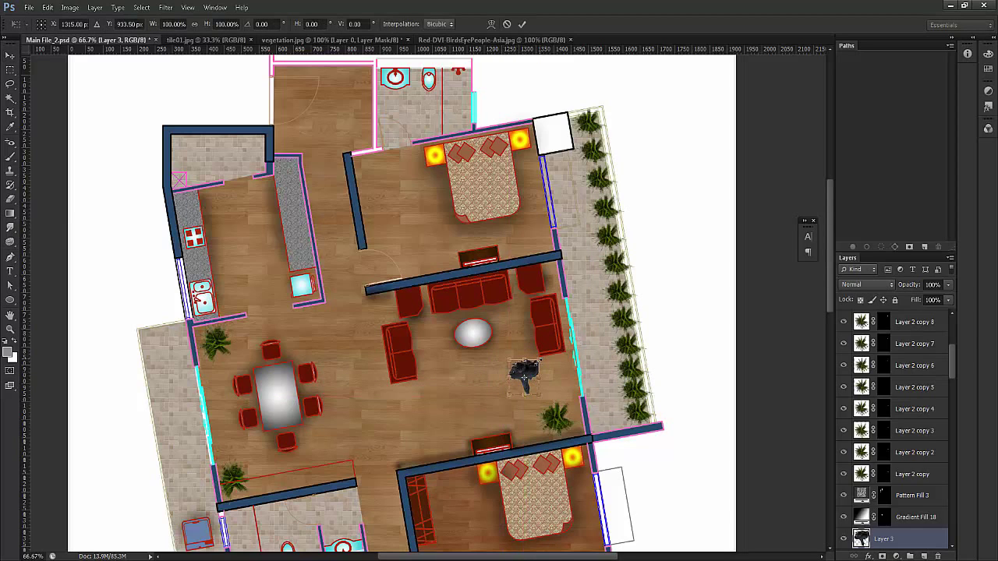
key("Return")
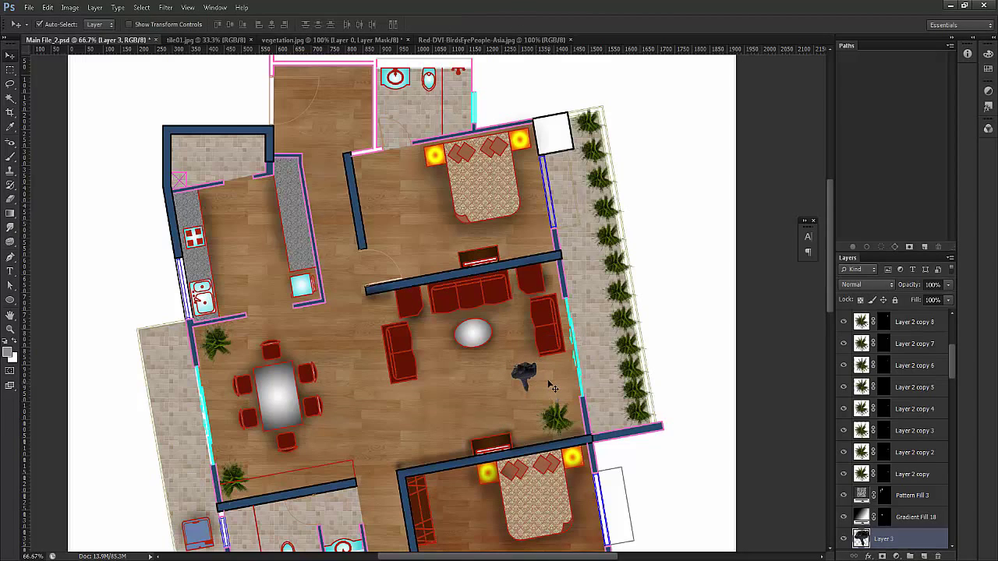
key("ctrl+t")
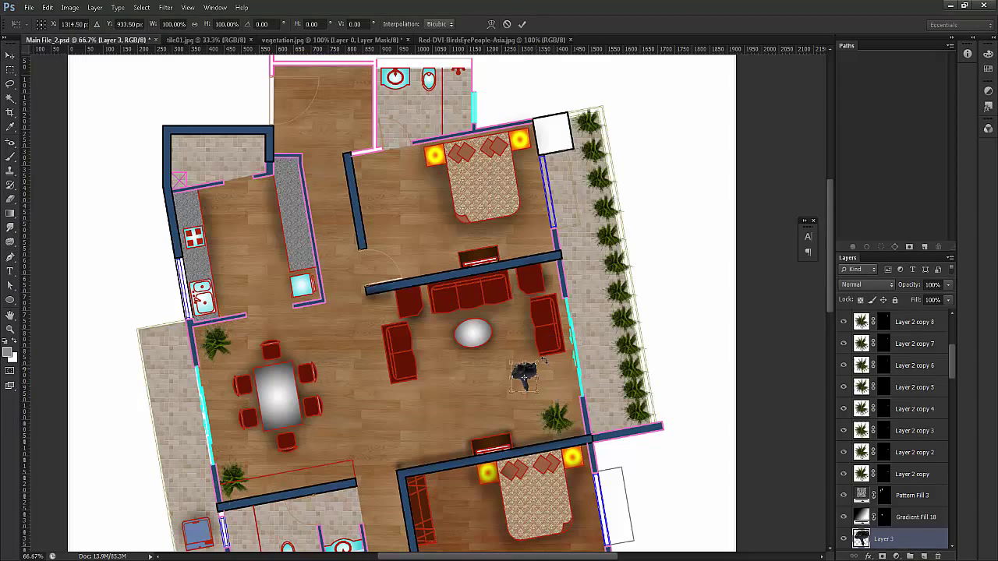
mouse_move(543, 360)
left_mouse_down()
mouse_move(555, 351)
mouse_move(542, 379)
left_mouse_up()
key("Return")
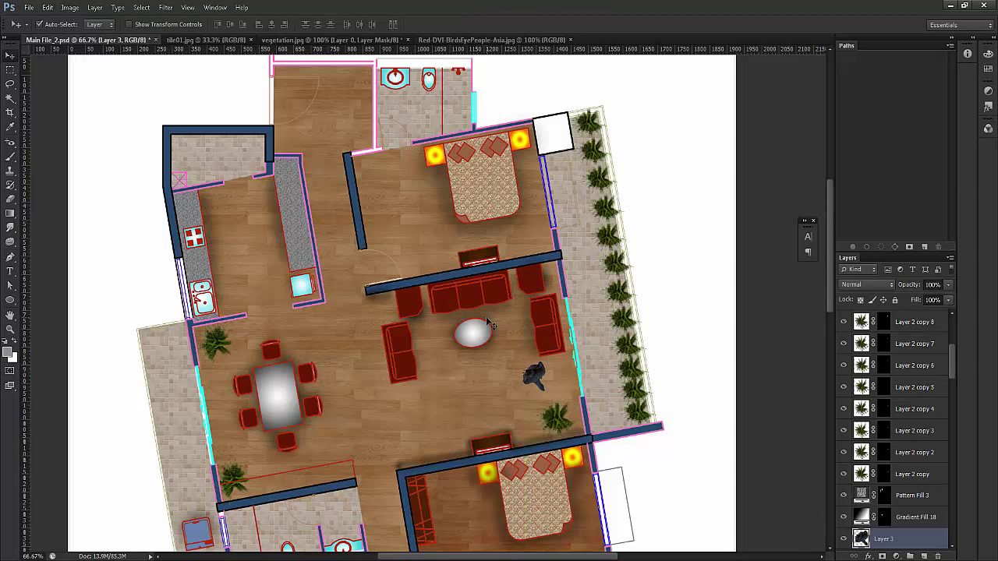
key("ctrl+v")
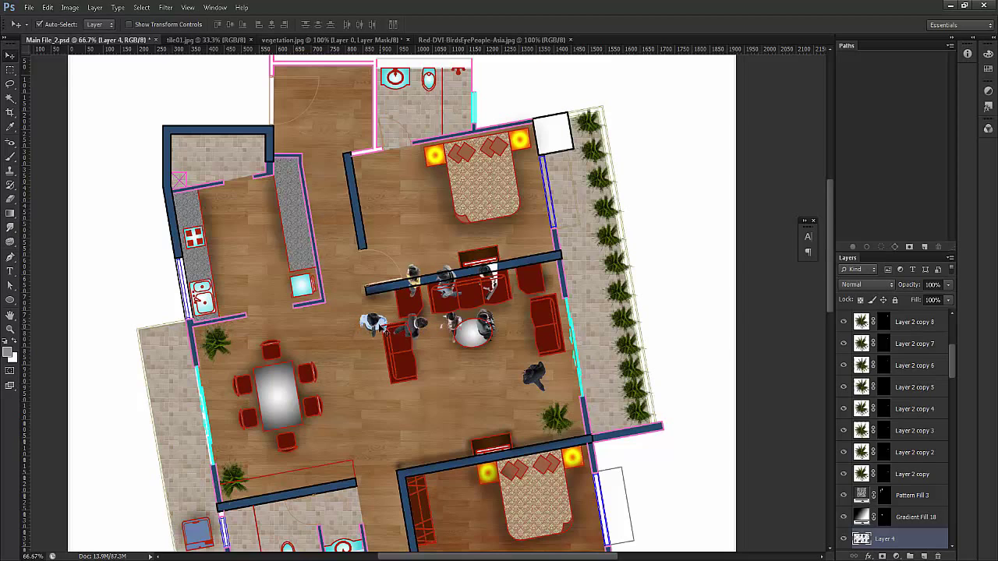
Set the people cluster below the sofas and cut one figure out into the kitchen
left_click_drag(363, 368, 382, 394)
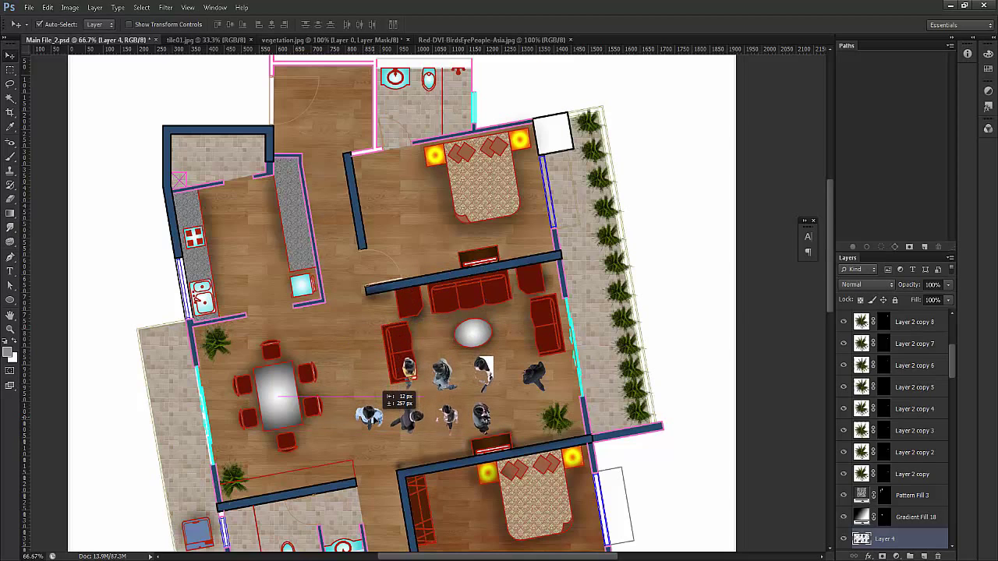
left_click_drag(368, 428, 352, 462)
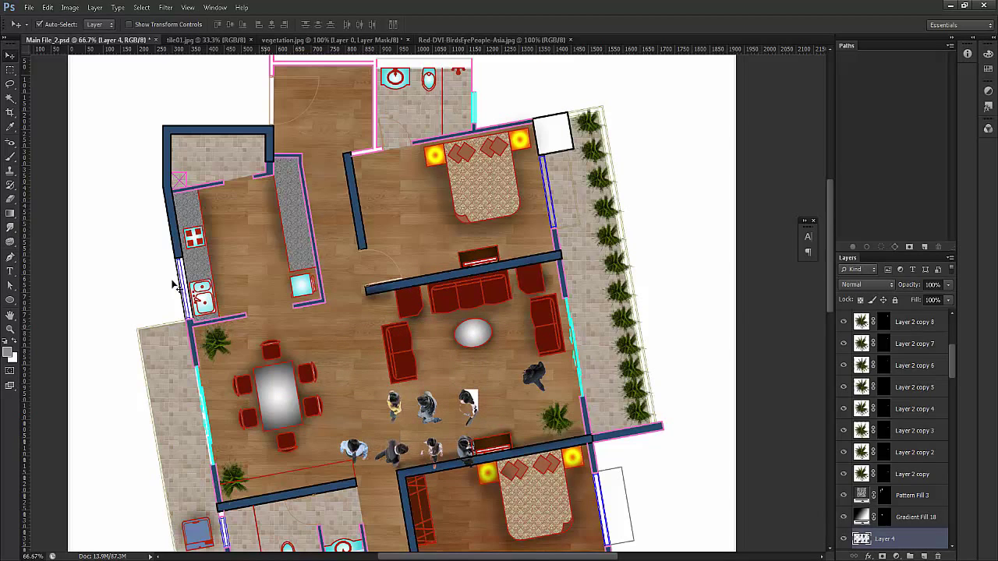
left_click(10, 83)
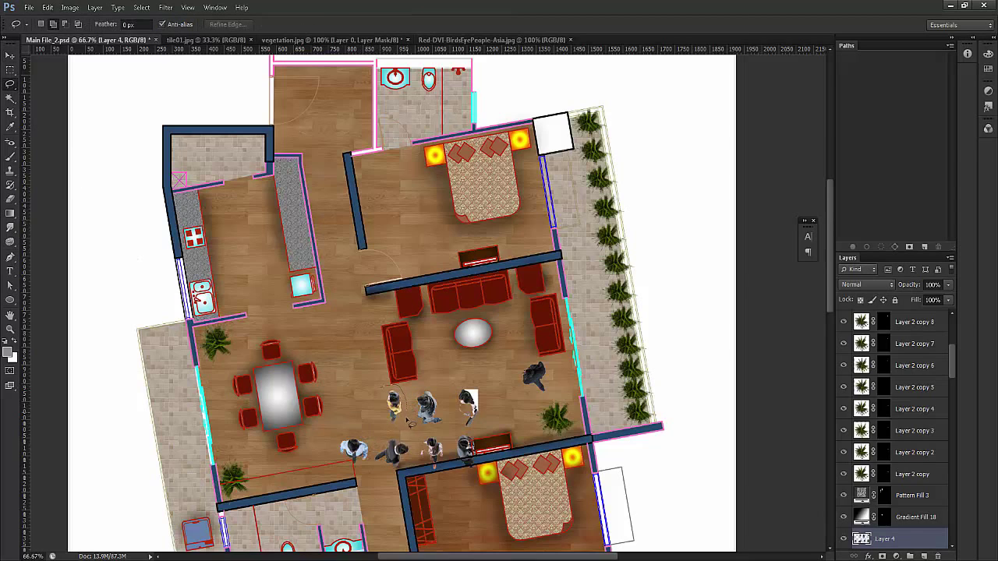
left_click_drag(380, 389, 382, 391)
key("ctrl+x")
key("ctrl+v")
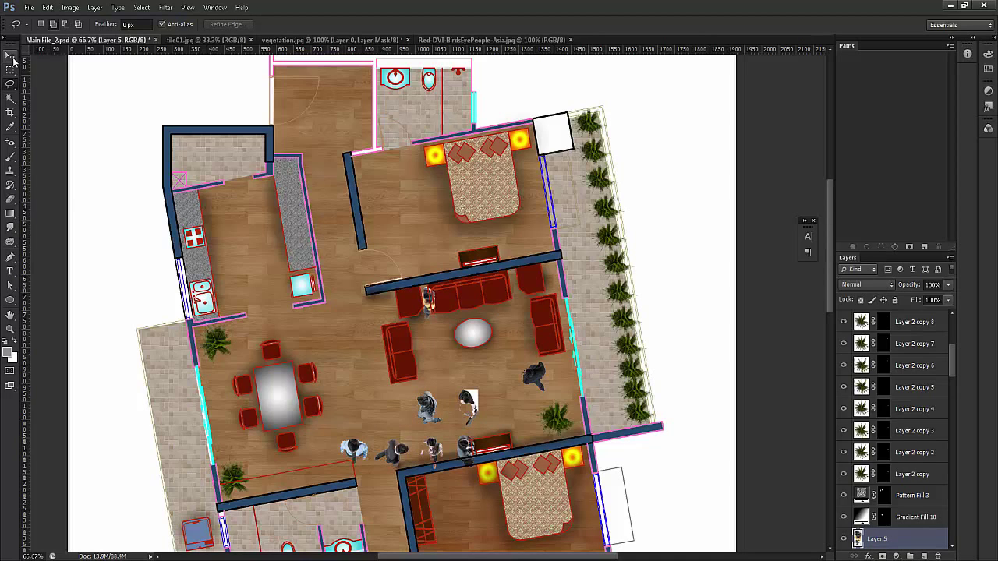
left_click(10, 56)
left_click_drag(427, 315, 216, 238)
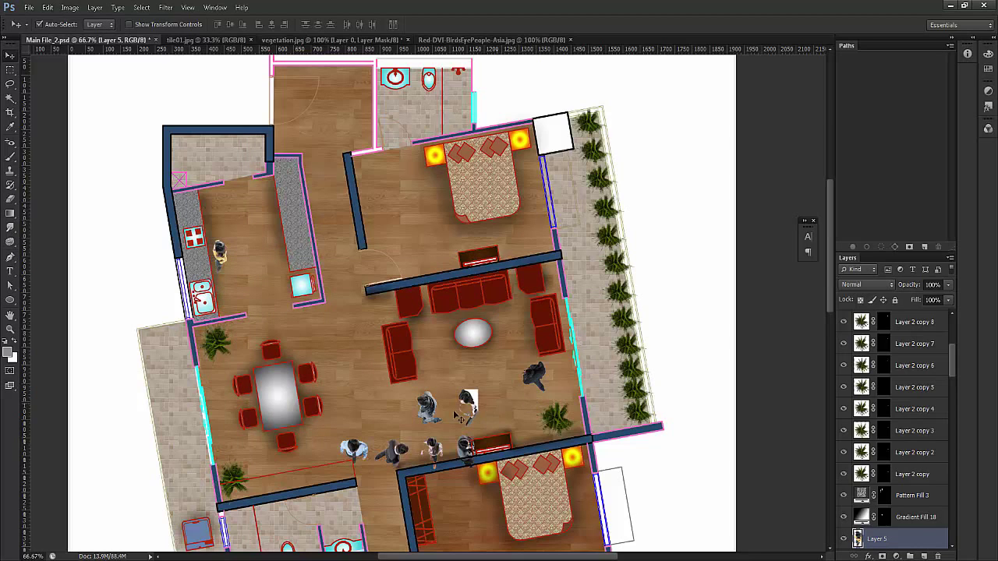
Nudge the group up-left and cut a second person onto its own layer
left_click_drag(421, 407, 406, 382)
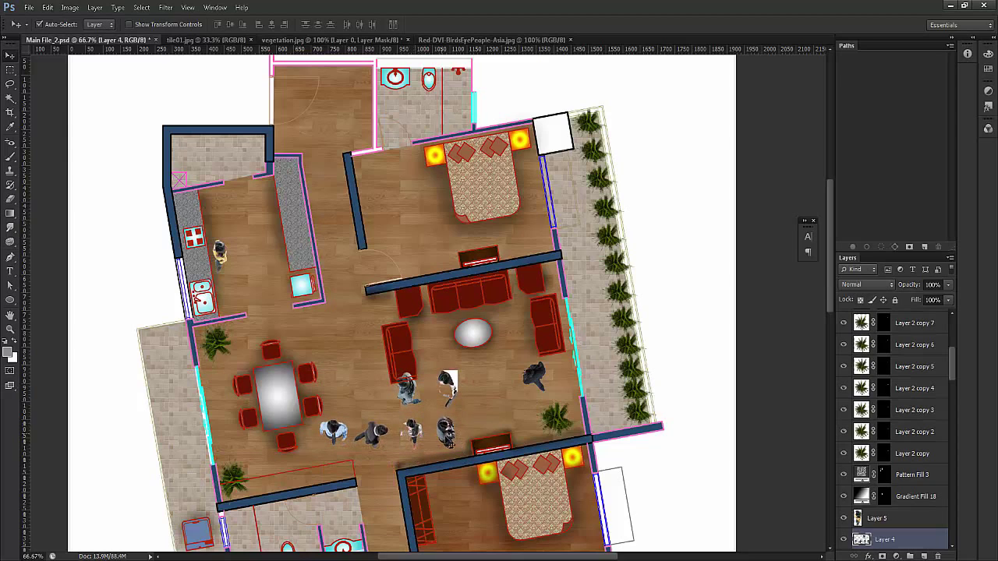
left_click_drag(446, 430, 438, 428)
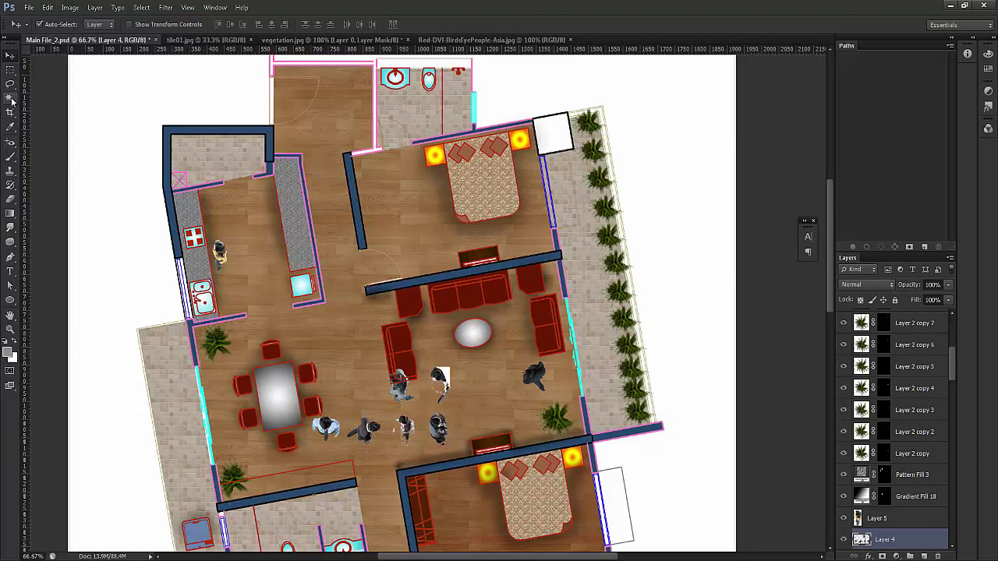
left_click(11, 85)
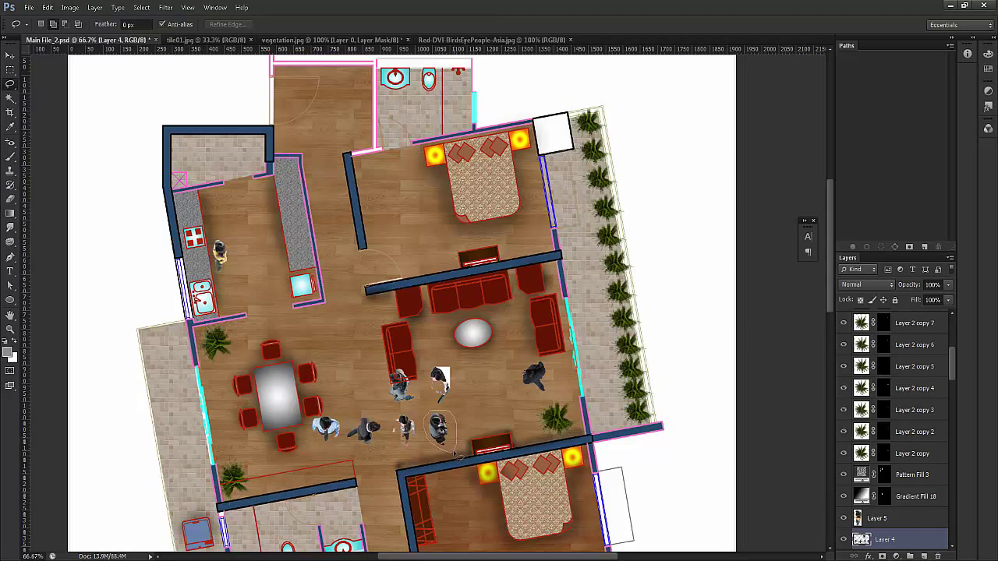
left_click_drag(457, 454, 455, 453)
key("Delete")
key("ctrl+d")
key("ctrl+v")
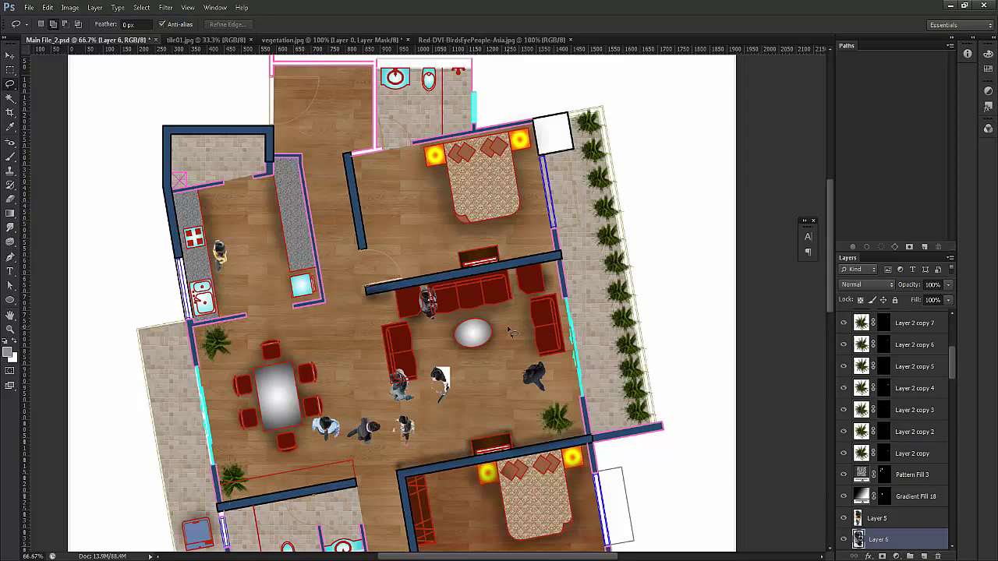
Move the second person down to the lower terrace, then reselect the people-group layer
left_click(10, 56)
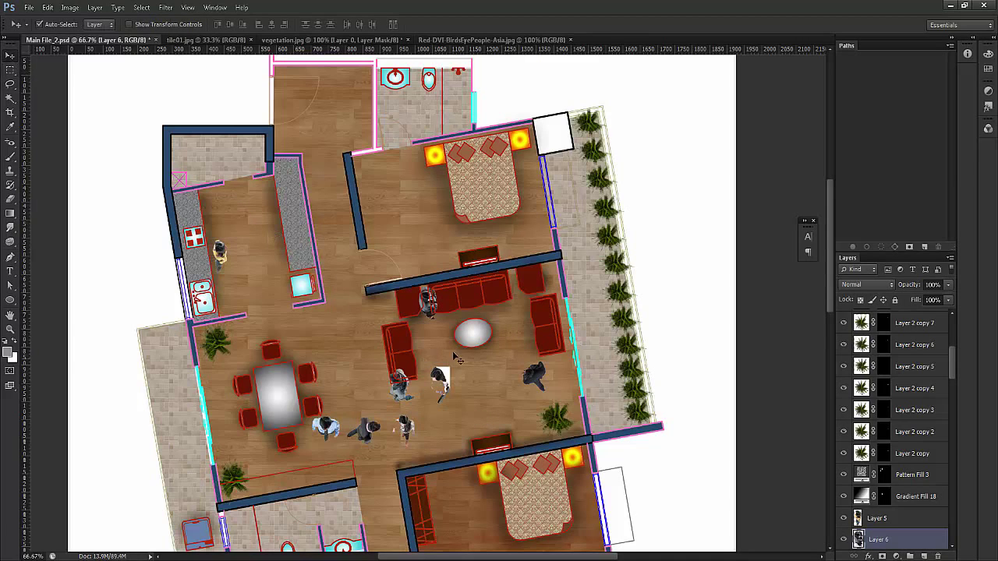
left_click_drag(430, 312, 403, 468)
scroll(497, 374, "down", 5)
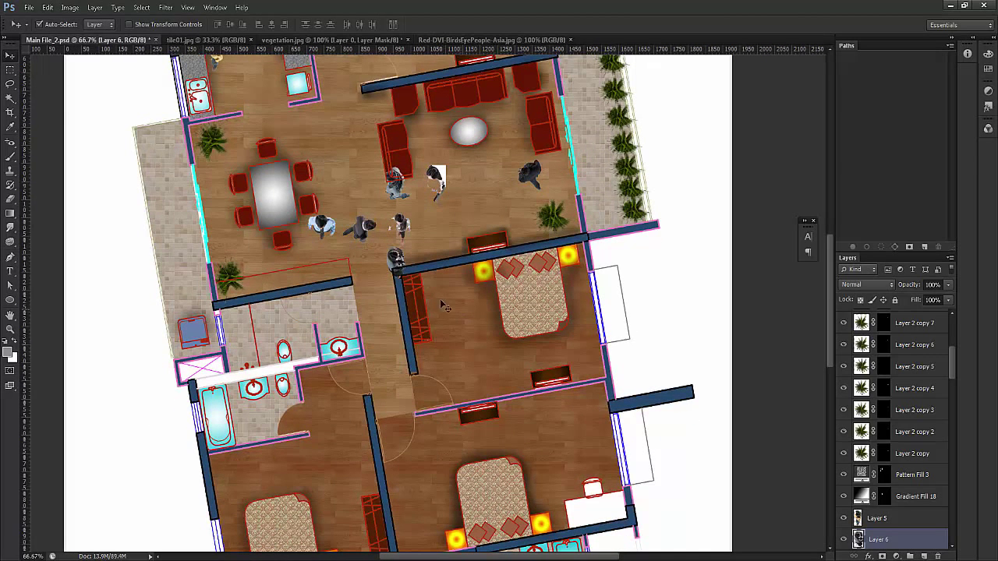
left_click_drag(396, 261, 402, 435)
left_click_drag(451, 471, 398, 500)
key("ctrl+t")
key("Return")
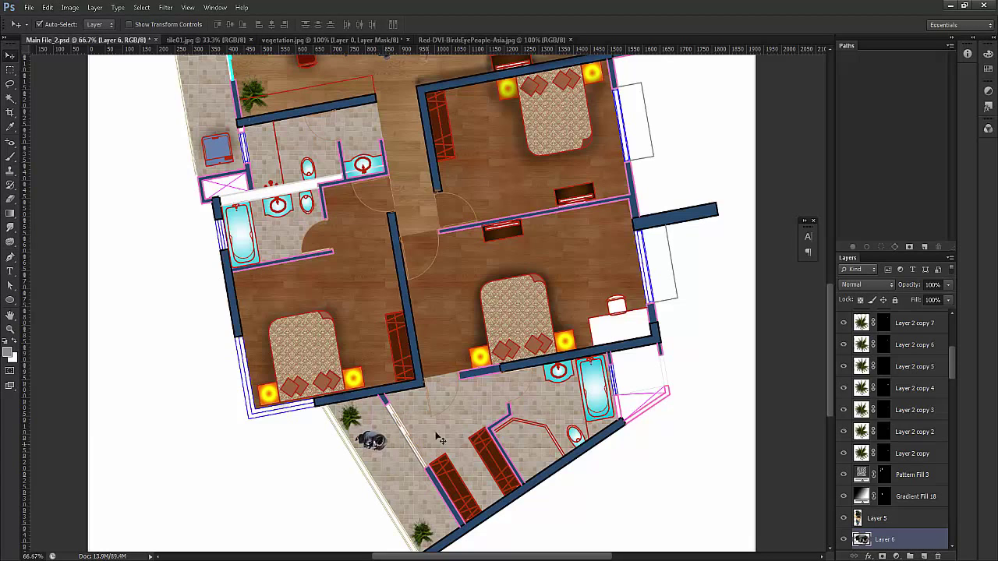
left_click_drag(406, 141, 455, 455)
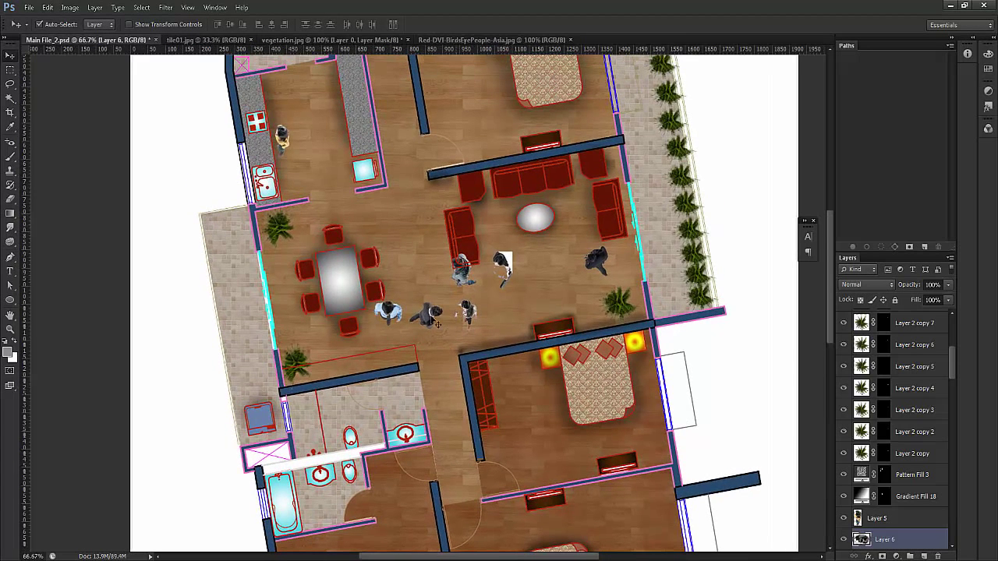
left_click(437, 325)
Delete the people-group layer and zoom out and back in to check the plan
key("Delete")
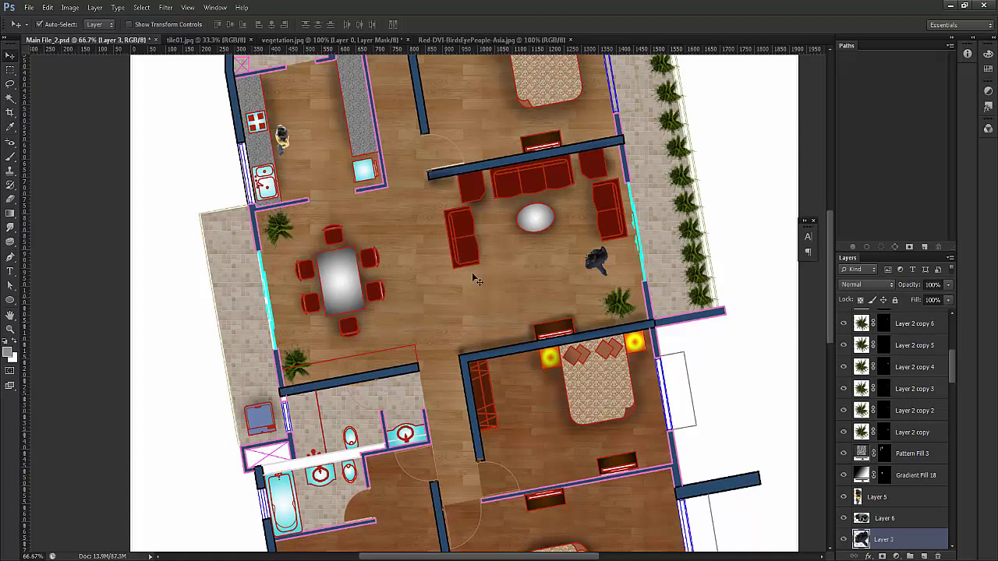
left_click_drag(485, 178, 499, 300)
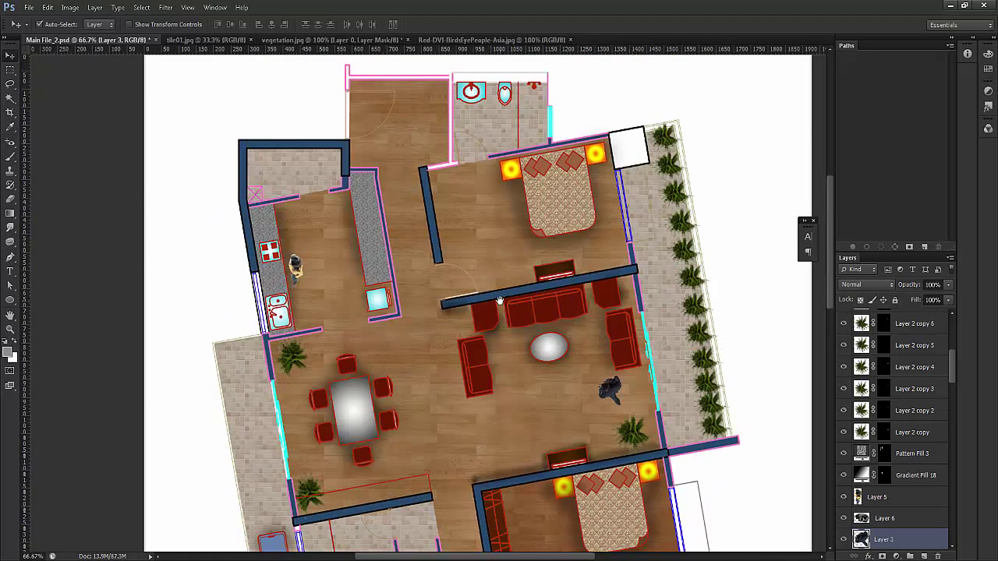
key("ctrl+minus")
scroll(491, 296, "down", 3)
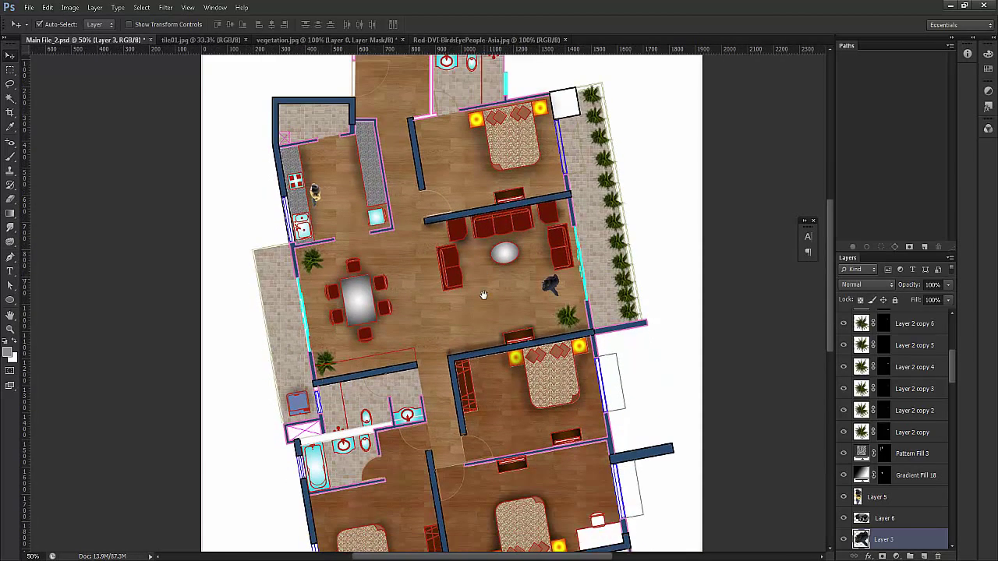
key("ctrl+minus")
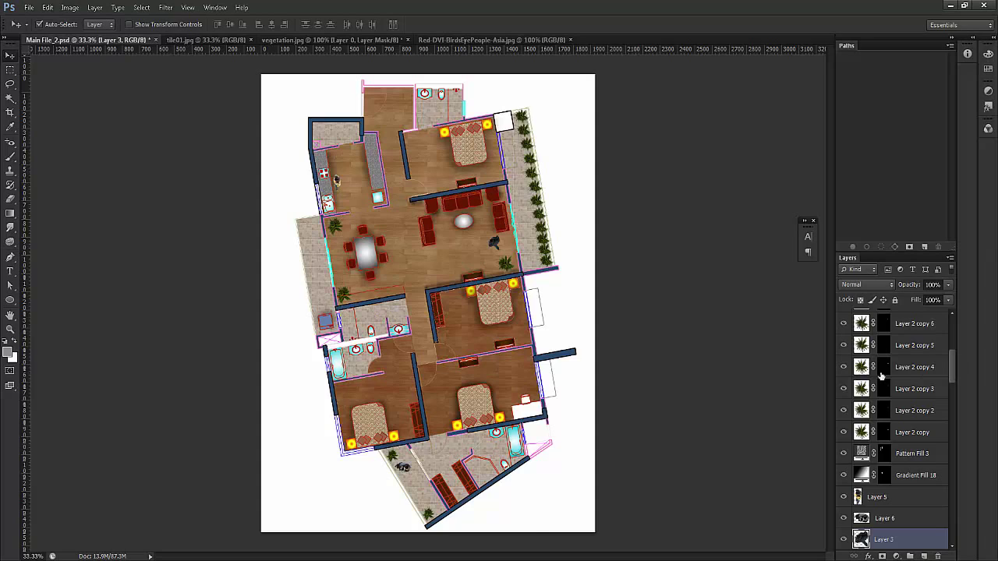
key("ctrl+plus")
key("ctrl+plus")
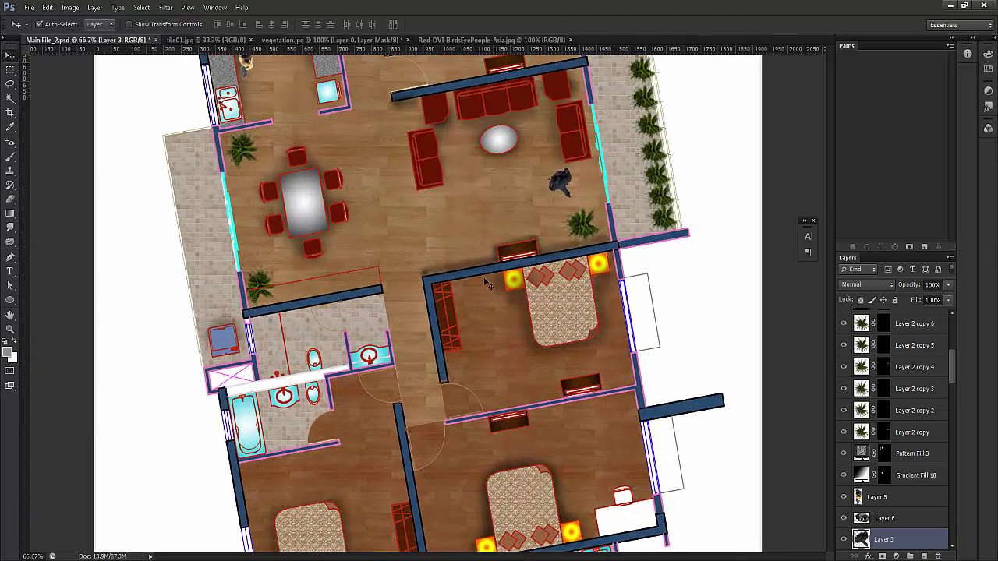
left_click_drag(464, 205, 442, 310)
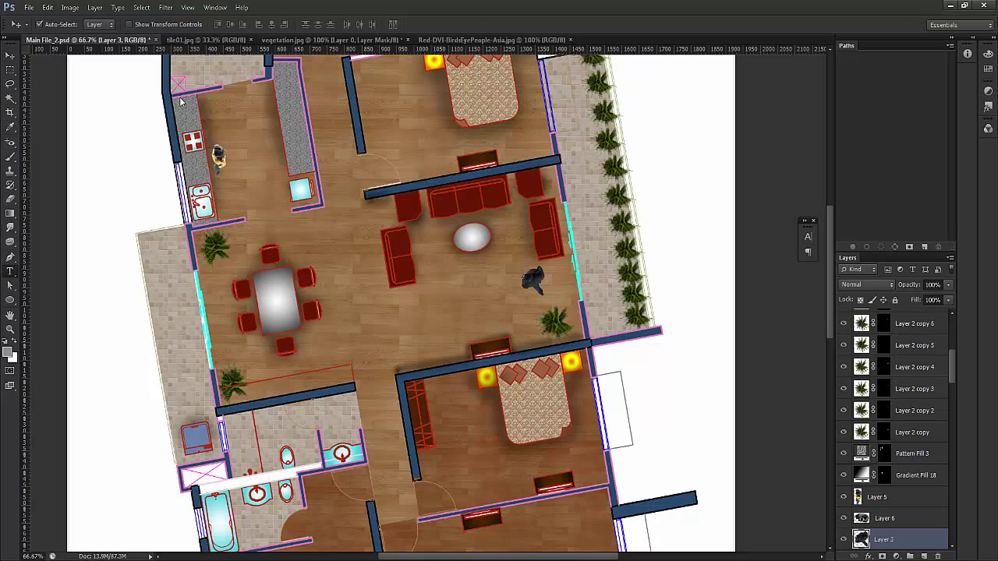
key("t")
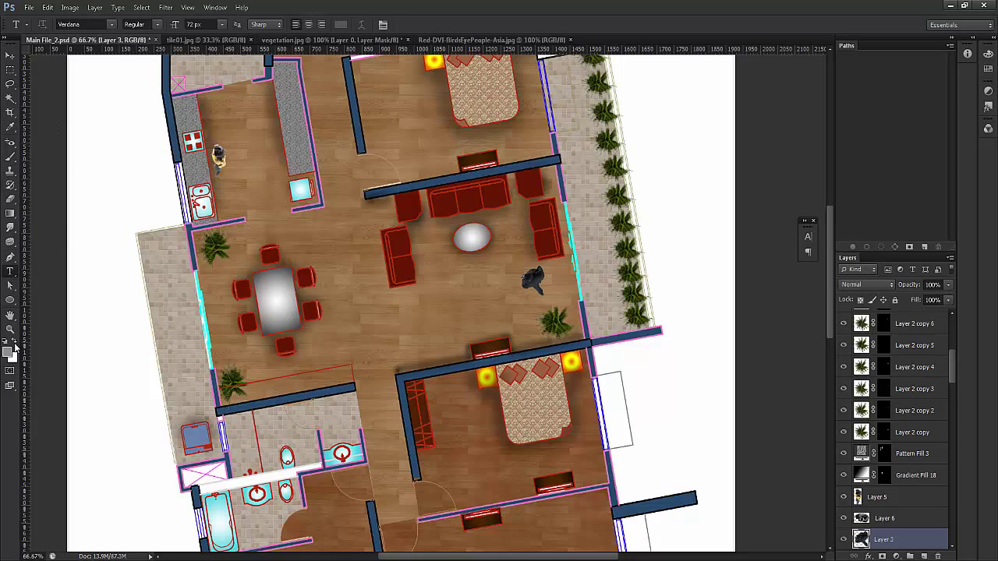
Set the text colour to black and type a 'Living Room' label below the sofas
left_click(340, 25)
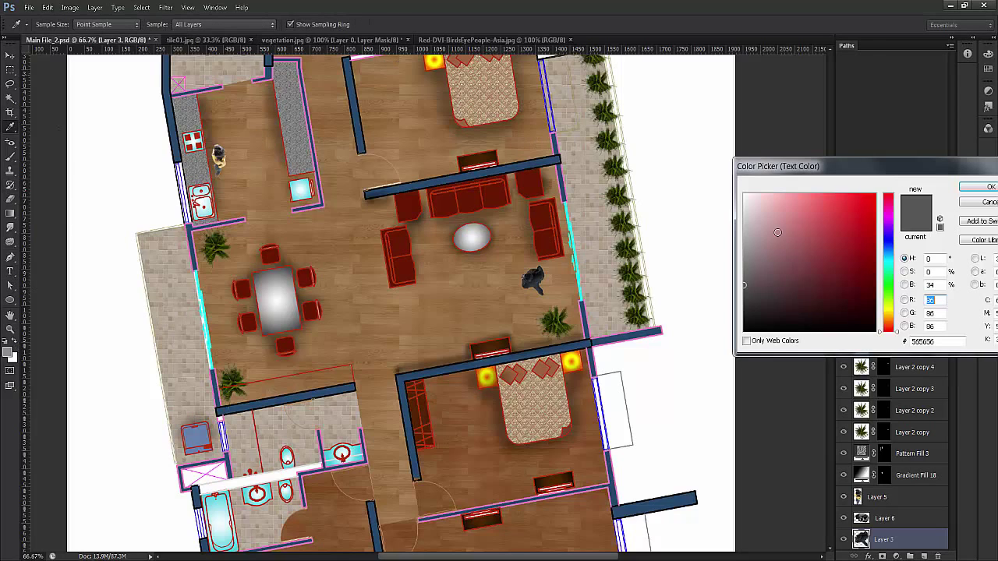
left_click_drag(787, 260, 741, 343)
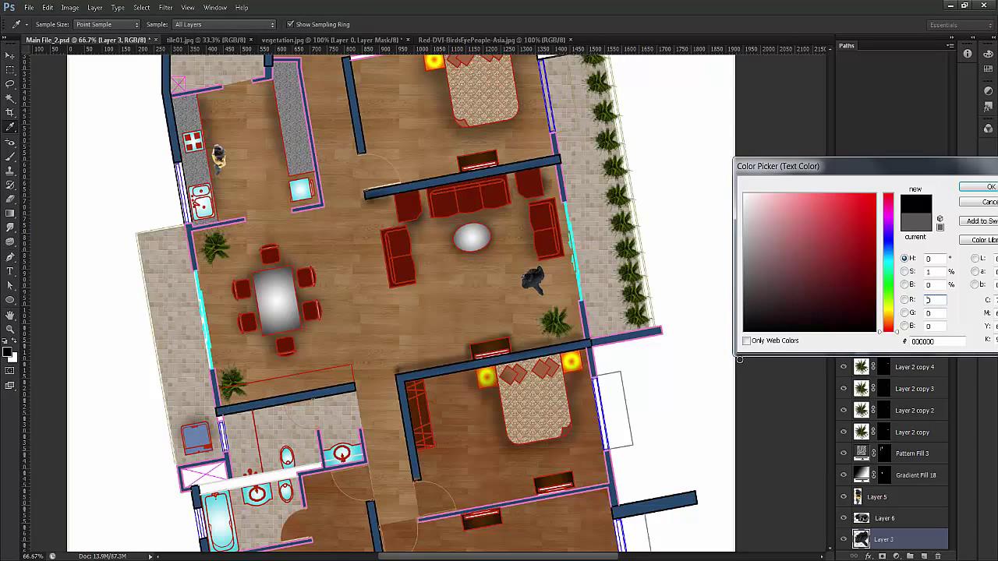
left_click(984, 187)
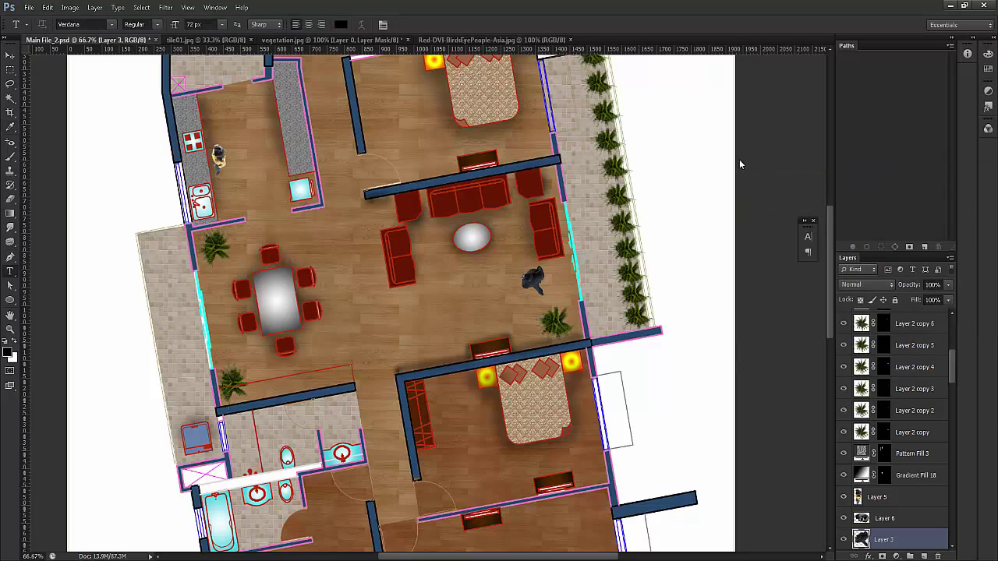
left_click(383, 322)
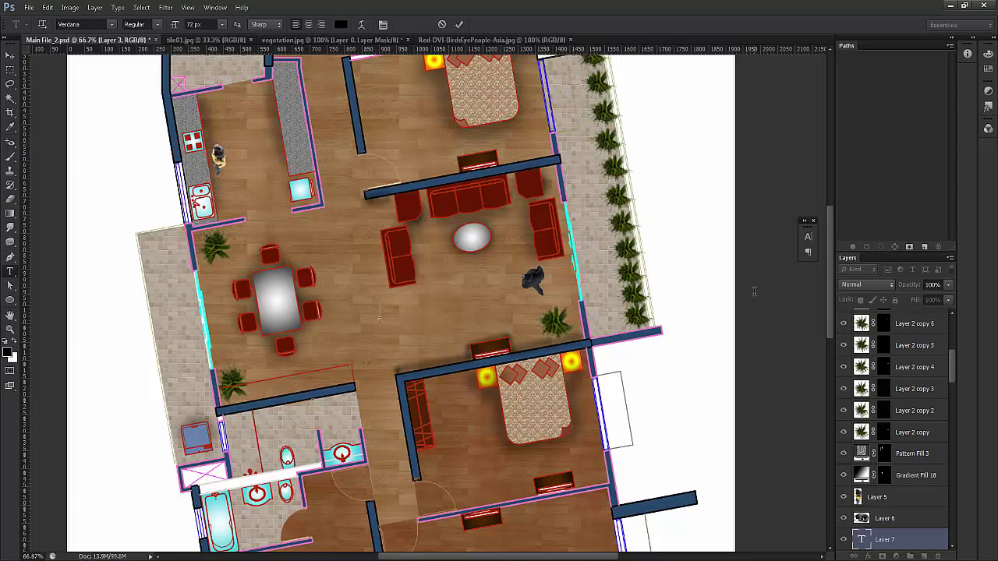
type("Living")
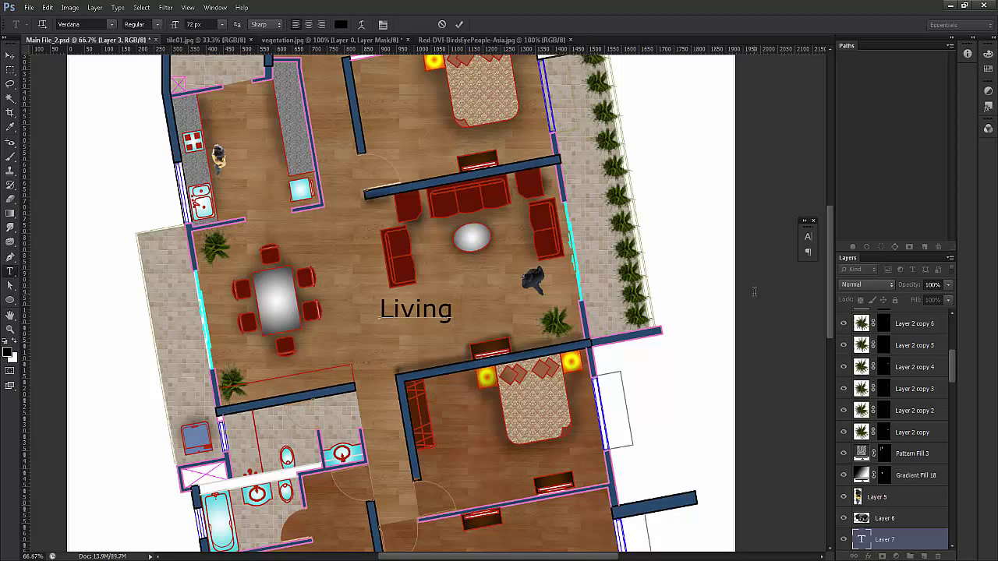
type("  Room")
left_click(10, 55)
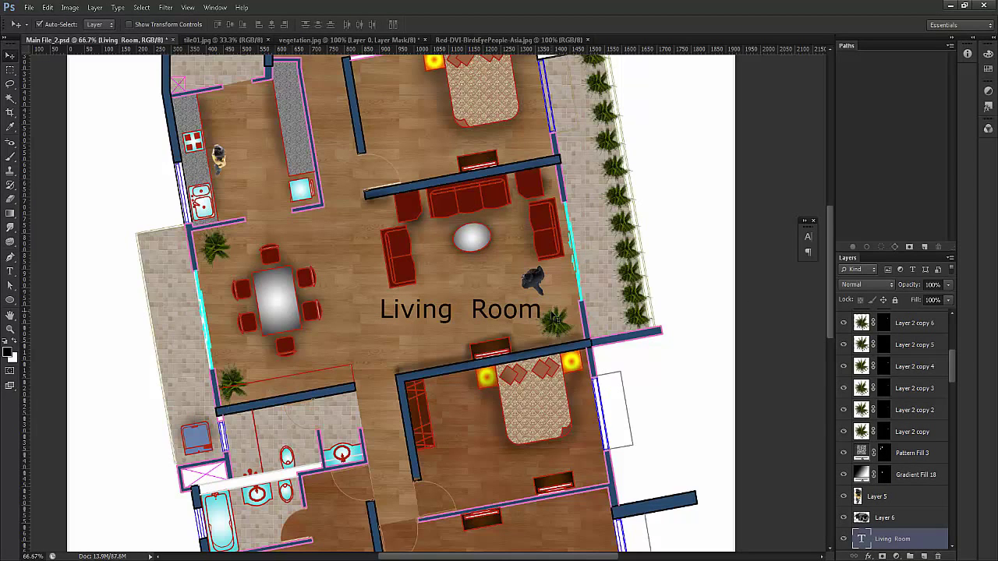
key("ctrl+t")
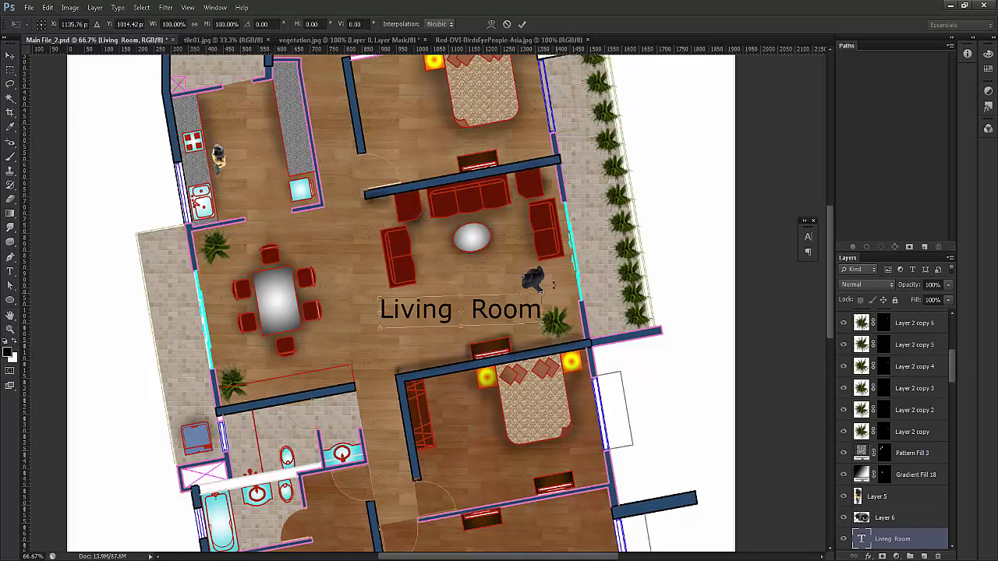
Tilt the Living Room label about -6°, add a drop shadow, and Alt-drag a copy into the bedroom
left_click_drag(556, 290, 552, 276)
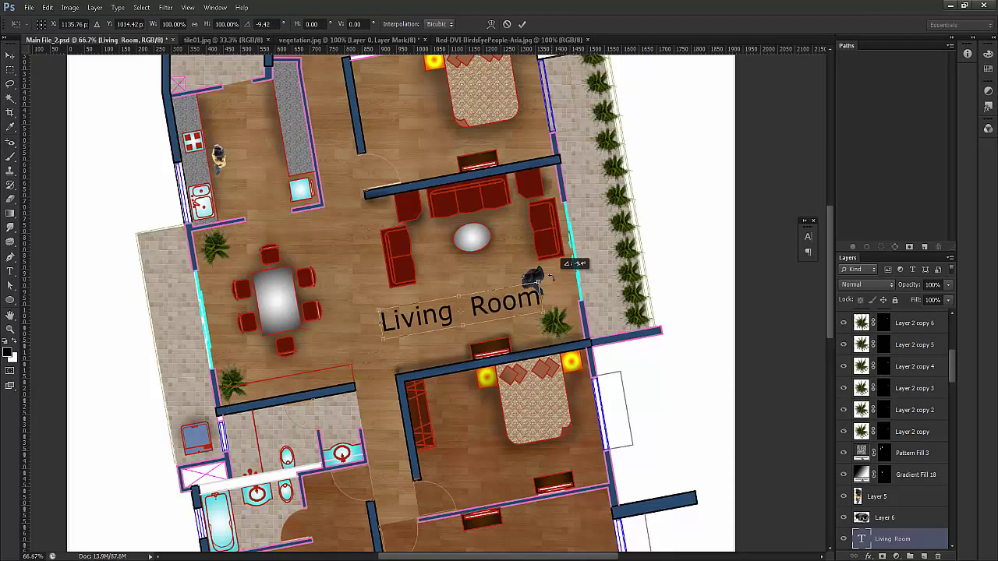
key("Return")
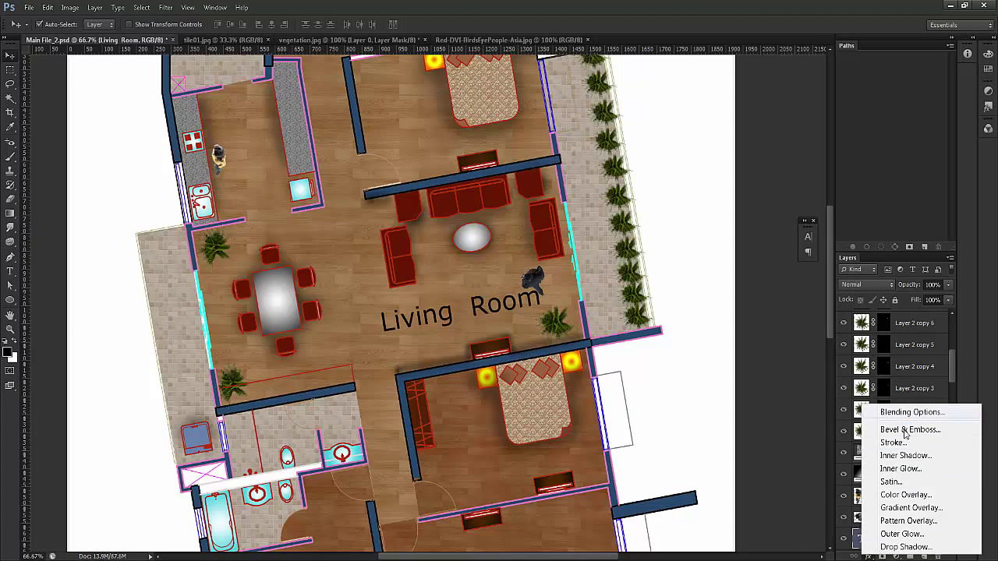
left_click(900, 548)
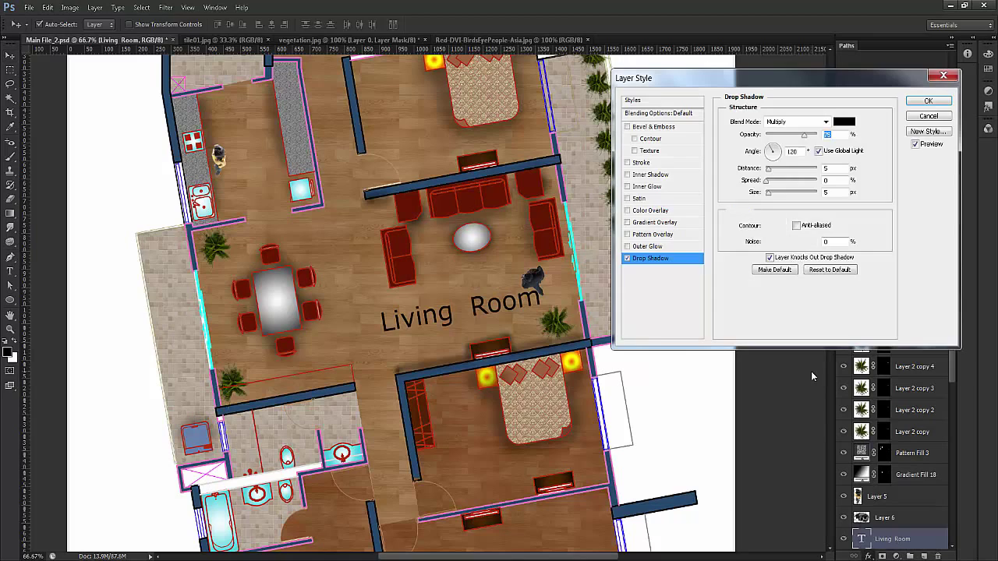
left_click(928, 101)
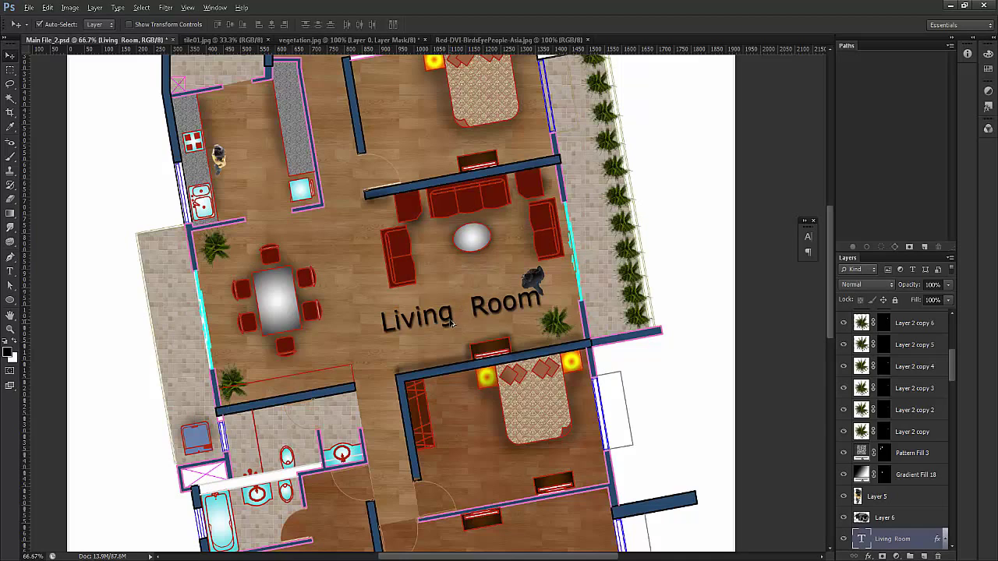
left_click_drag(456, 329, 509, 476)
Try rotating and shrinking the copied label, then cancel the transform
key("ctrl+t")
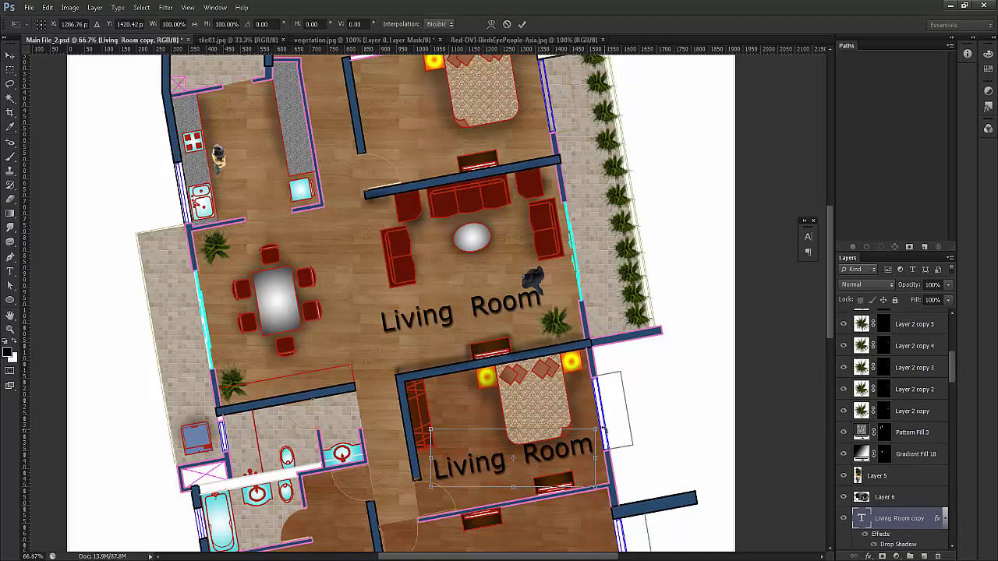
left_click_drag(609, 505, 545, 550)
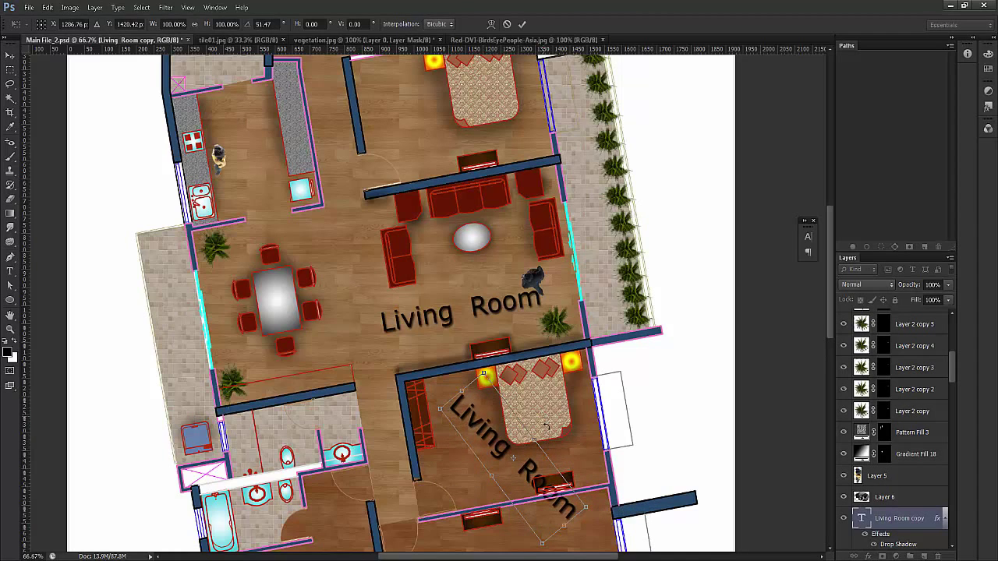
left_click_drag(547, 428, 550, 447)
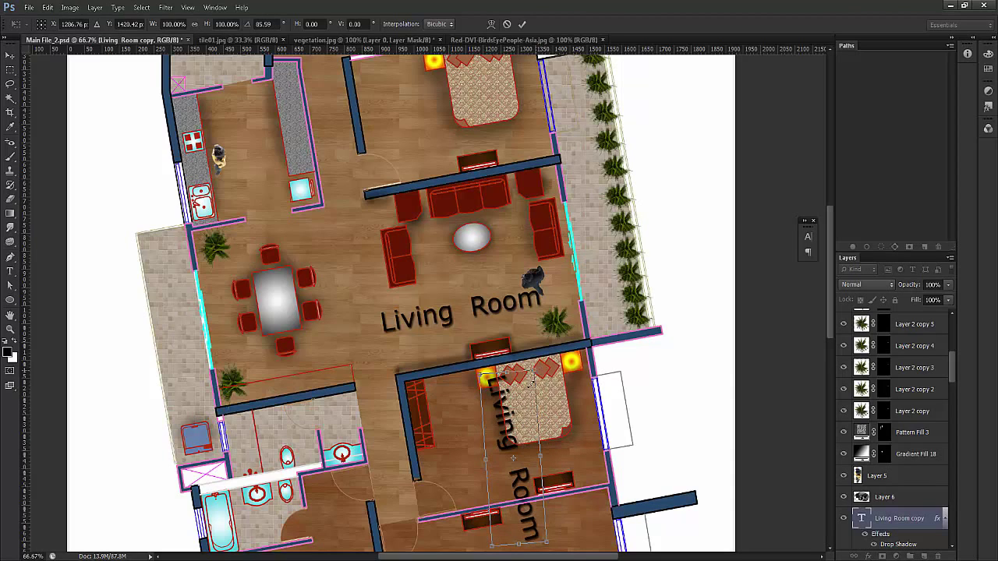
left_click_drag(534, 371, 529, 396)
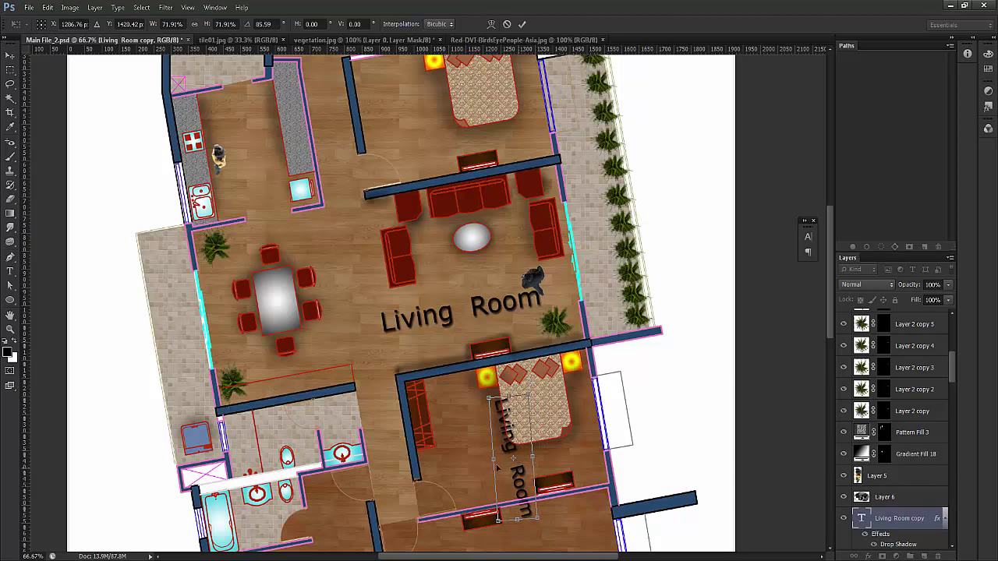
left_click_drag(497, 466, 469, 453)
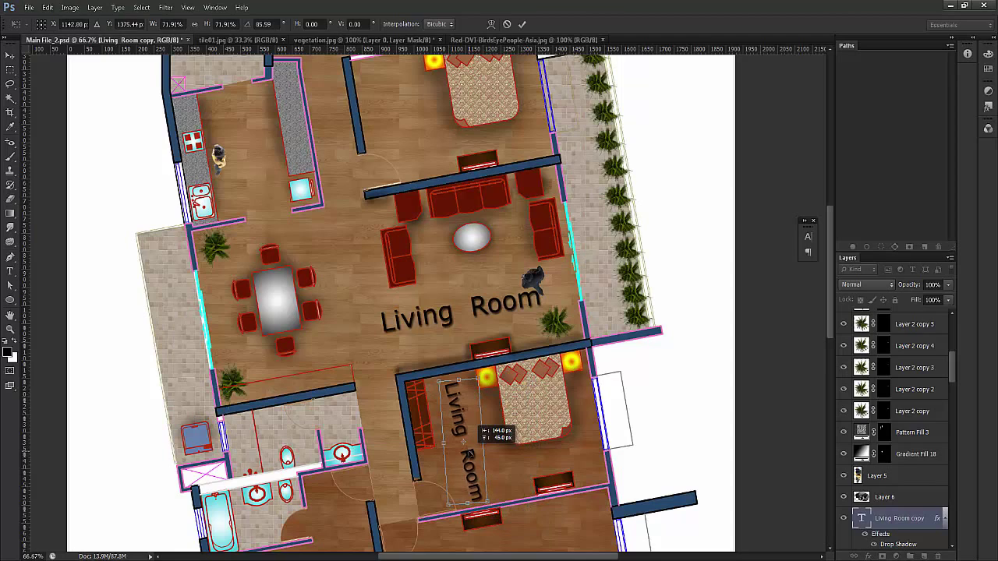
key("Escape")
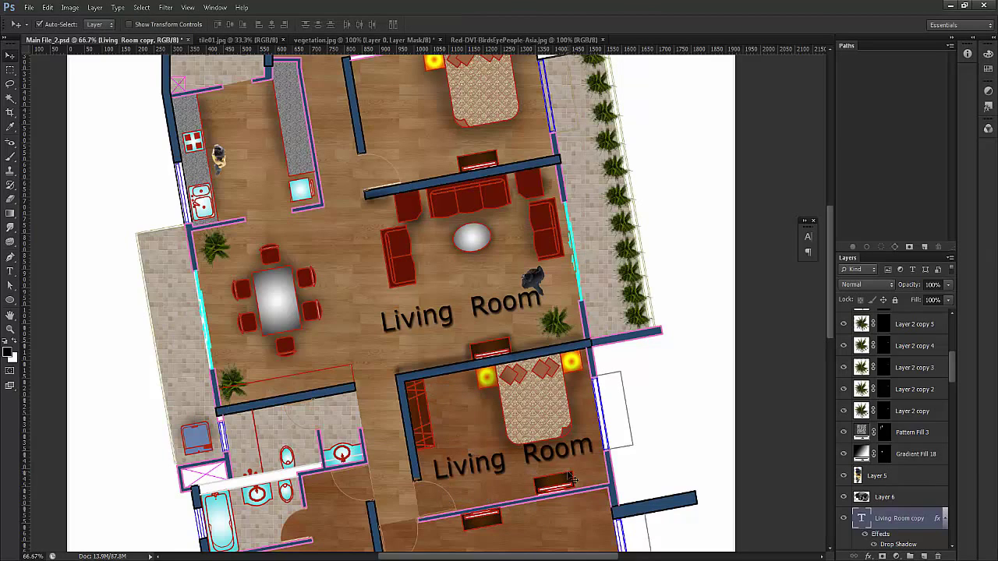
Retype the copied label as 'Bedroom', commit it, and zoom out to 33.3% to view the plan
double_click(862, 520)
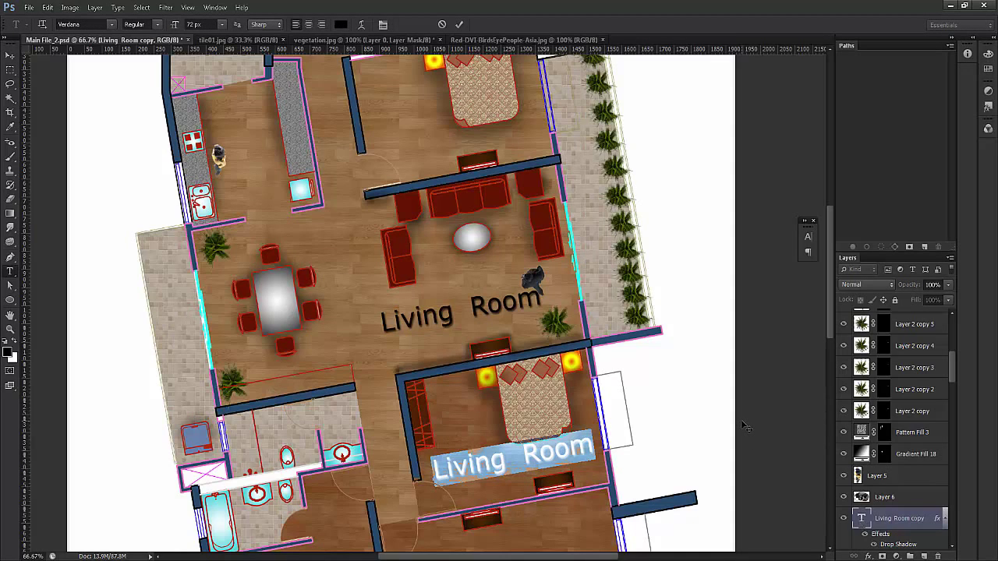
type("Beed")
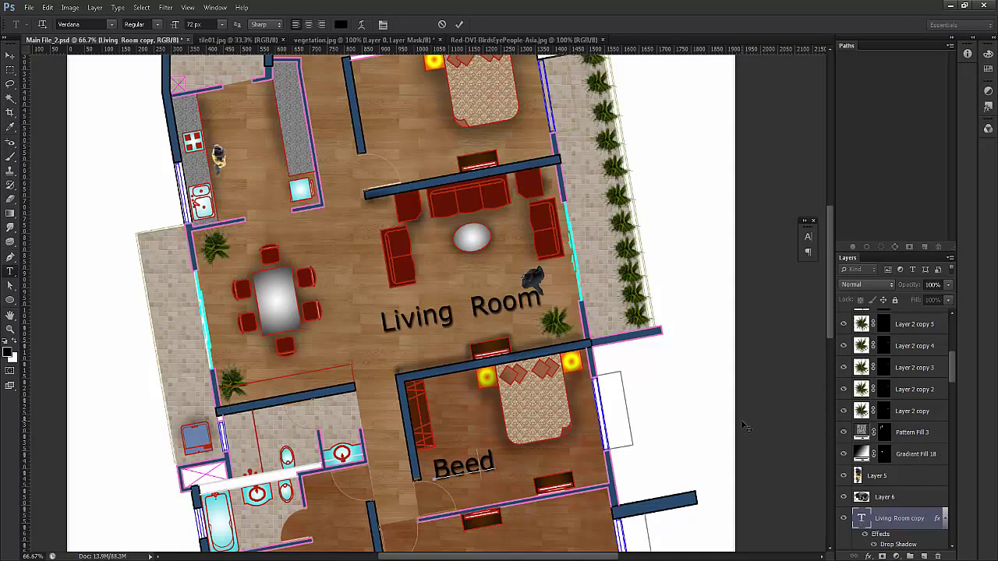
key("BackSpace")
key("BackSpace")
type("d    room")
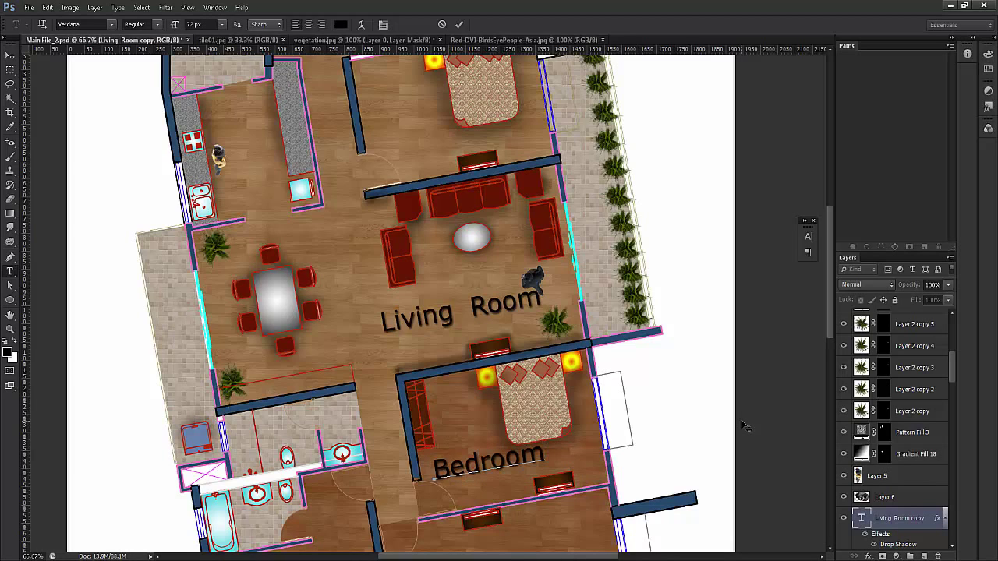
left_click(459, 24)
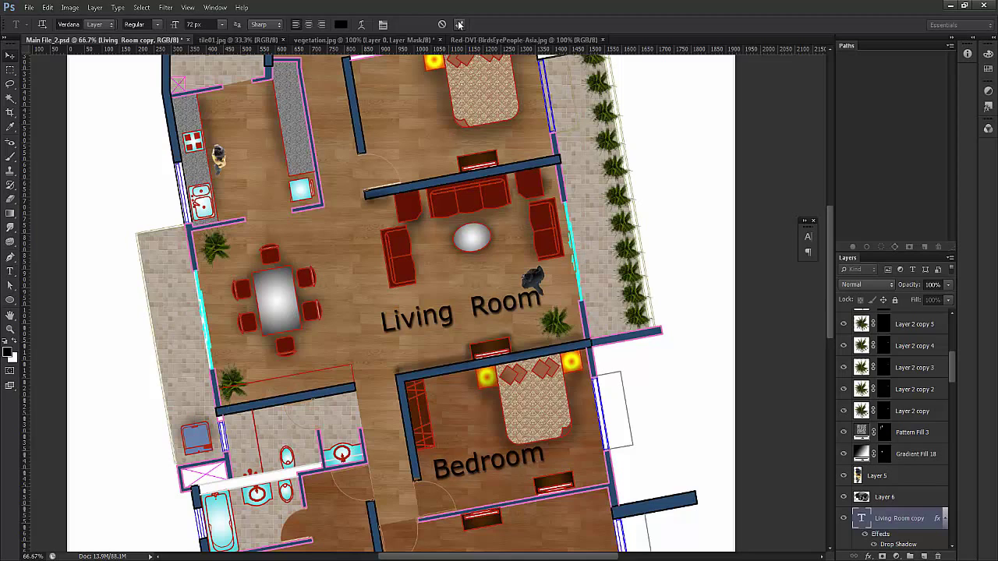
key("v")
key("ctrl+minus")
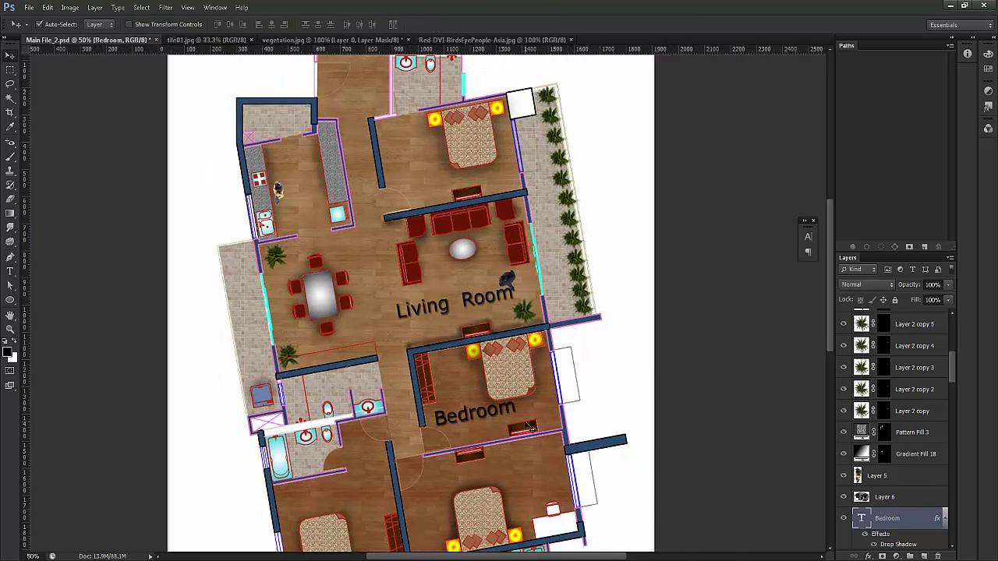
key("ctrl+minus")
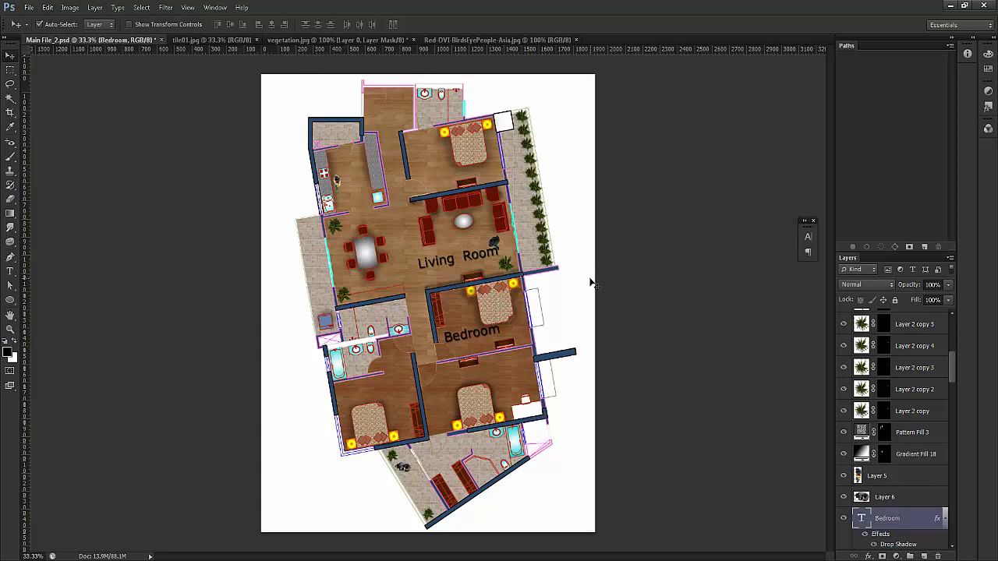